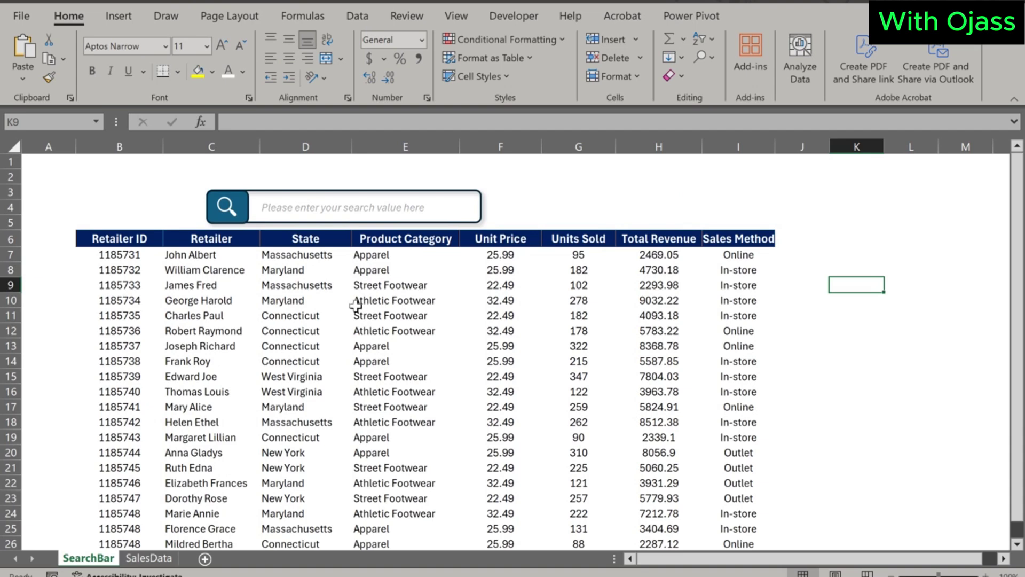
Filter the retailer table through the finished search bar by entering part of a retailer's first name.
{"action": "left_click", "coordinate": [295, 208]}
{"action": "type", "text": "J"}
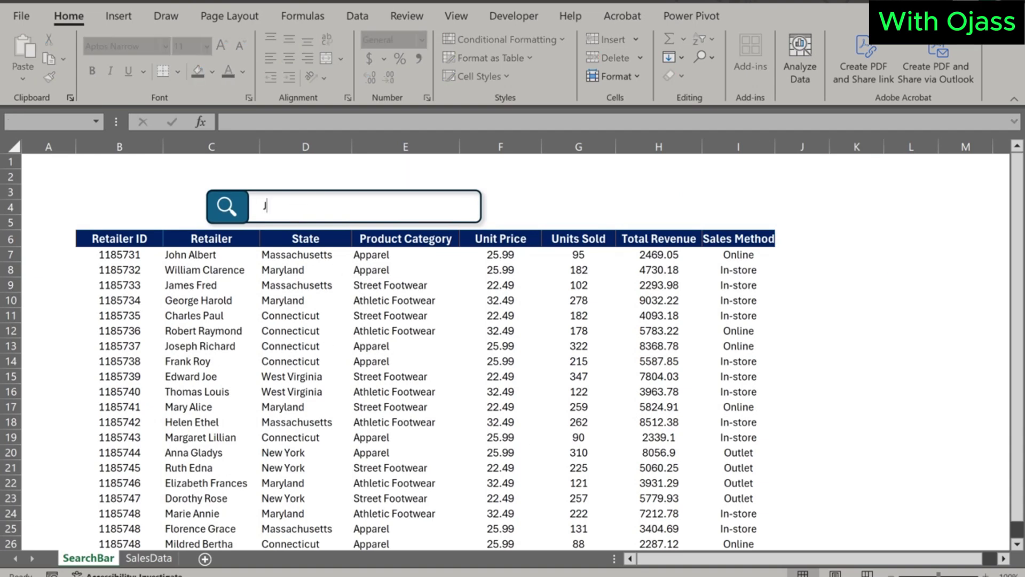
{"action": "type", "text": "ame"}
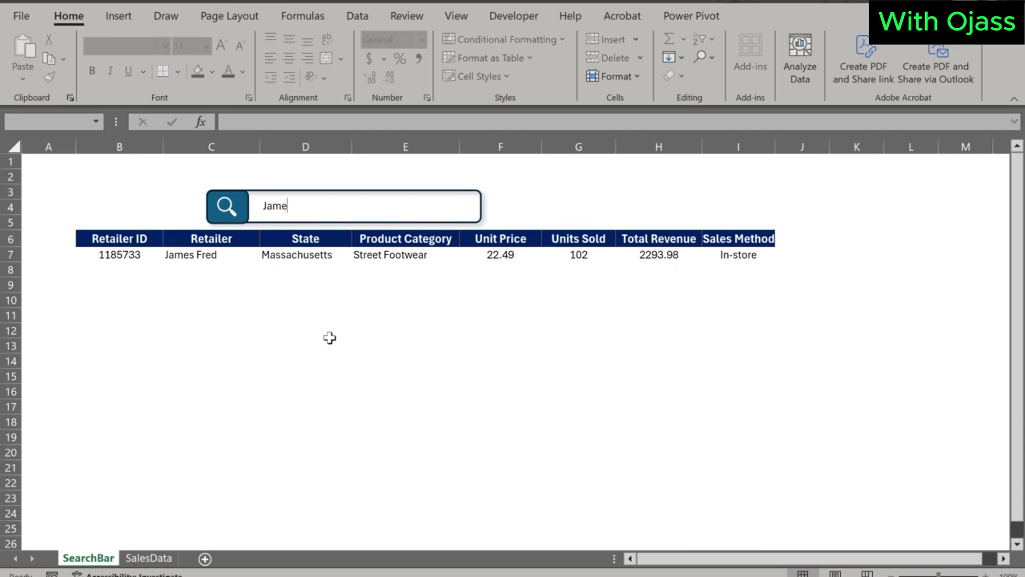
{"action": "left_click", "coordinate": [549, 177]}
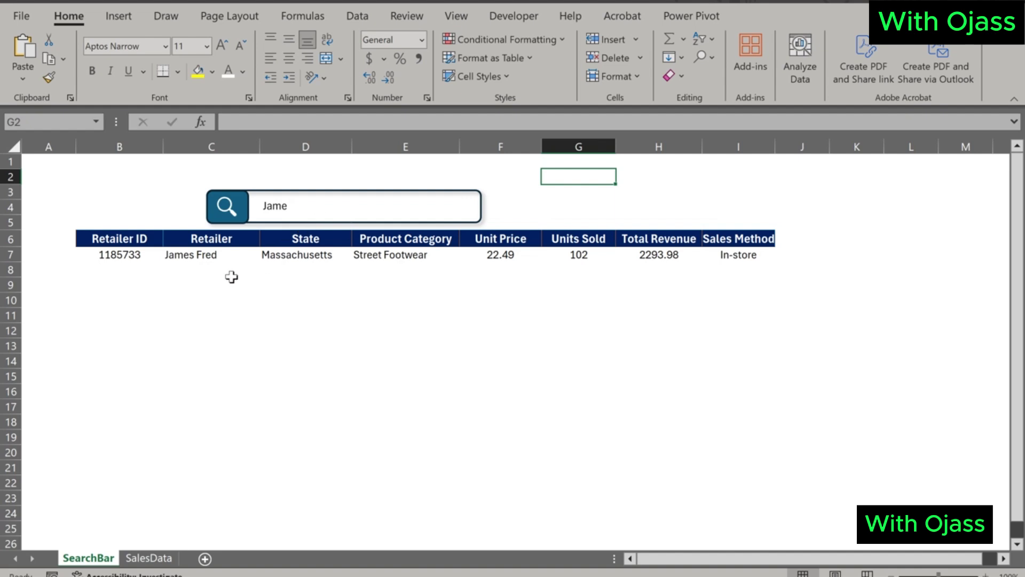
Clear the search bar and filter the table by the product category fragment "Foot".
{"action": "left_click", "coordinate": [322, 215]}
{"action": "key", "text": "BackSpace"}
{"action": "key", "text": "BackSpace"}
{"action": "key", "text": "BackSpace"}
{"action": "key", "text": "BackSpace"}
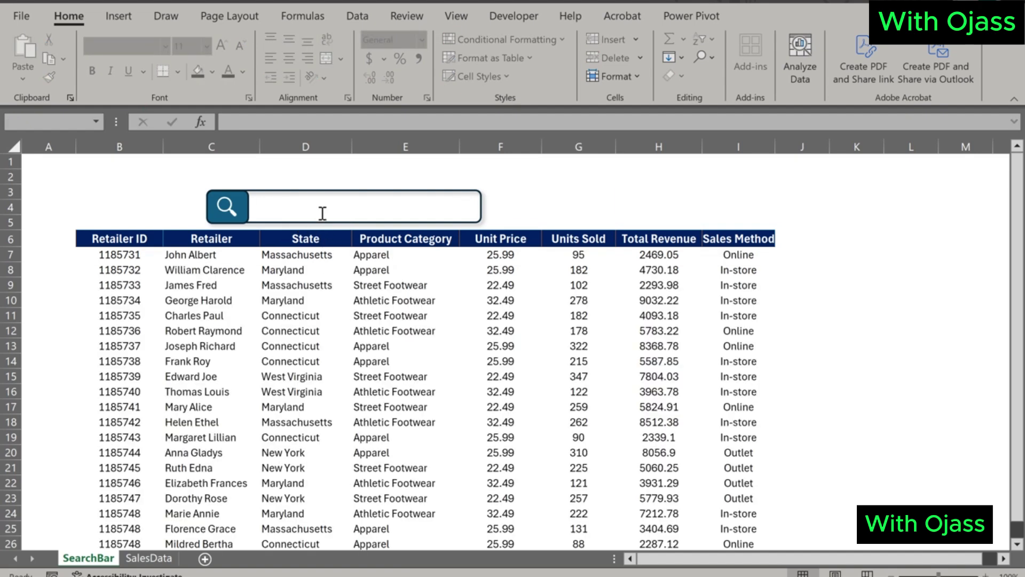
{"action": "type", "text": "Foot"}
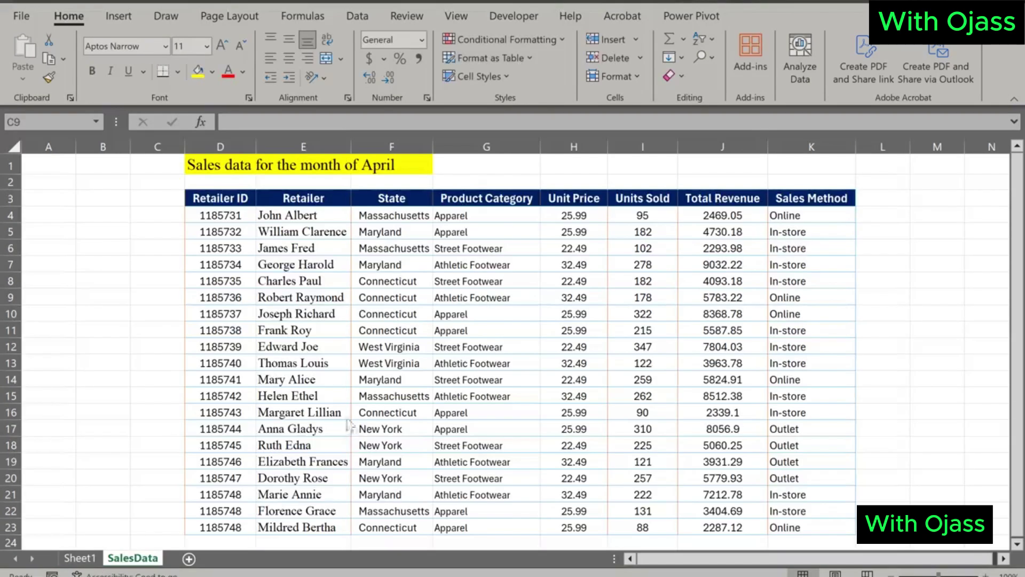
Examine the April sales table on the SalesData sheet, checking its columns and where its rows end.
{"action": "scroll", "coordinate": [349, 405], "scroll_direction": "down", "scroll_amount": 2}
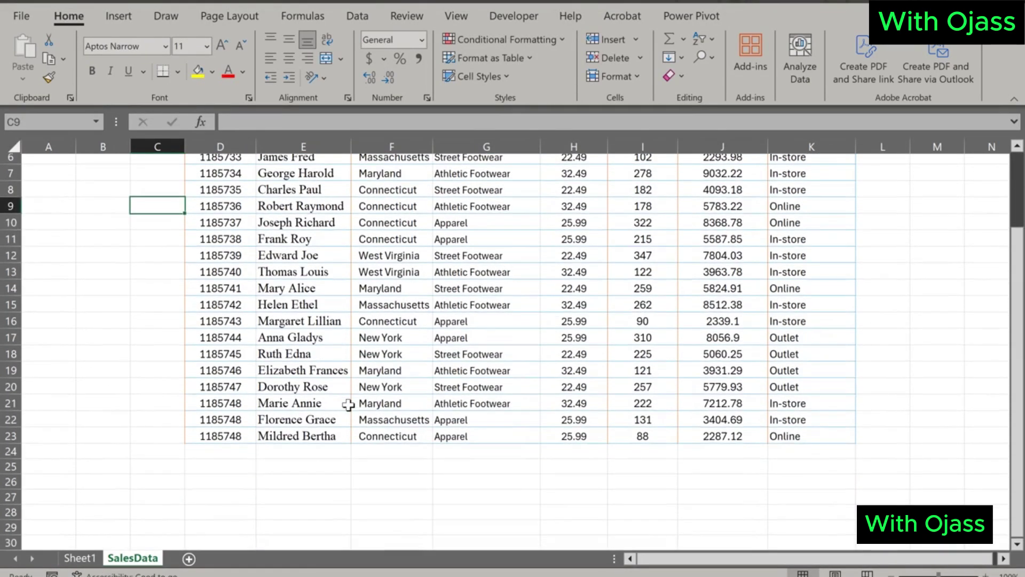
{"action": "scroll", "coordinate": [350, 403], "scroll_direction": "up", "scroll_amount": 2}
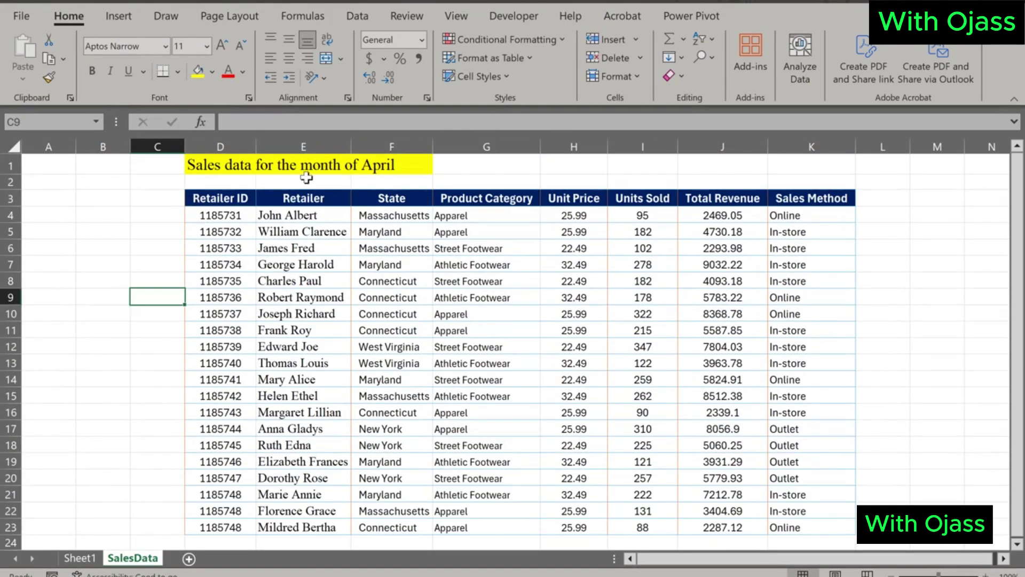
{"action": "left_click", "coordinate": [229, 226]}
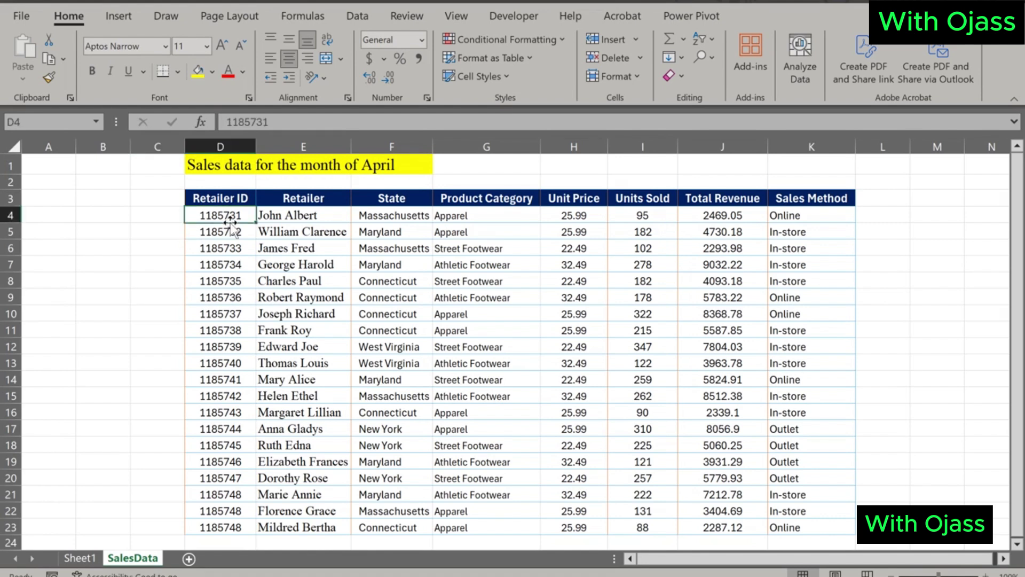
{"action": "left_click", "coordinate": [375, 226]}
{"action": "left_click", "coordinate": [572, 226]}
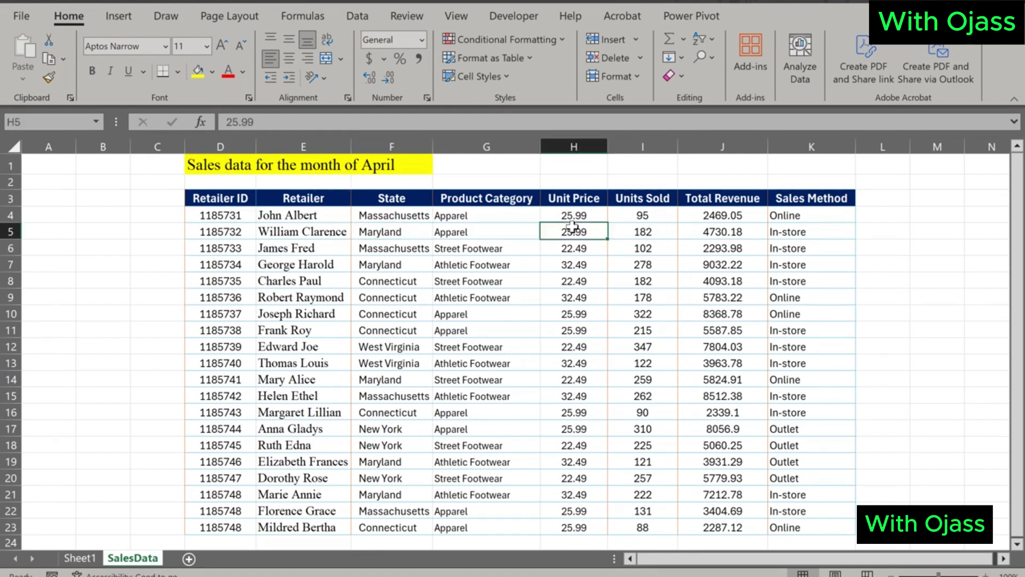
{"action": "left_click", "coordinate": [687, 227]}
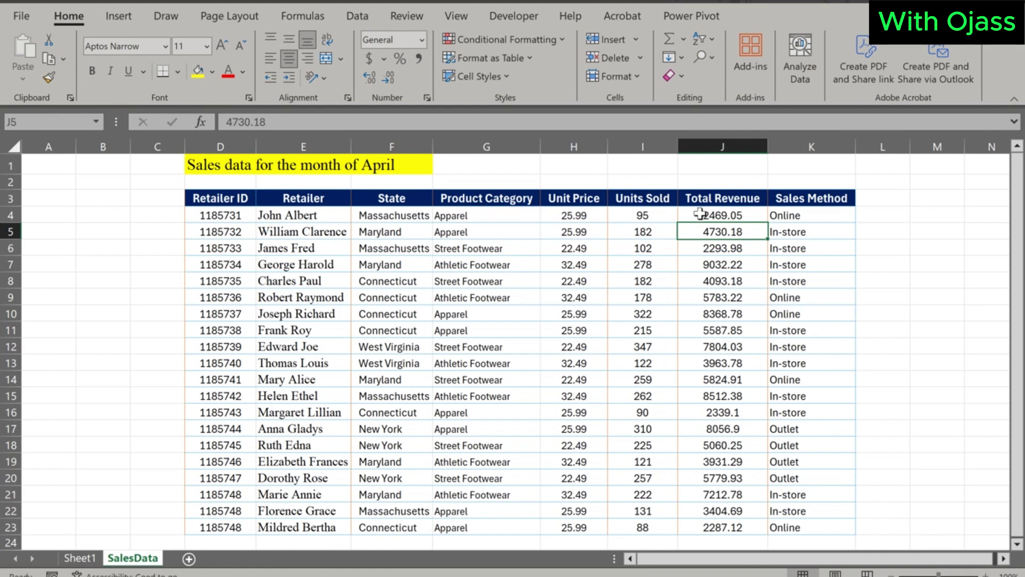
{"action": "scroll", "coordinate": [646, 289], "scroll_direction": "down", "scroll_amount": 7}
{"action": "scroll", "coordinate": [646, 289], "scroll_direction": "down", "scroll_amount": 7}
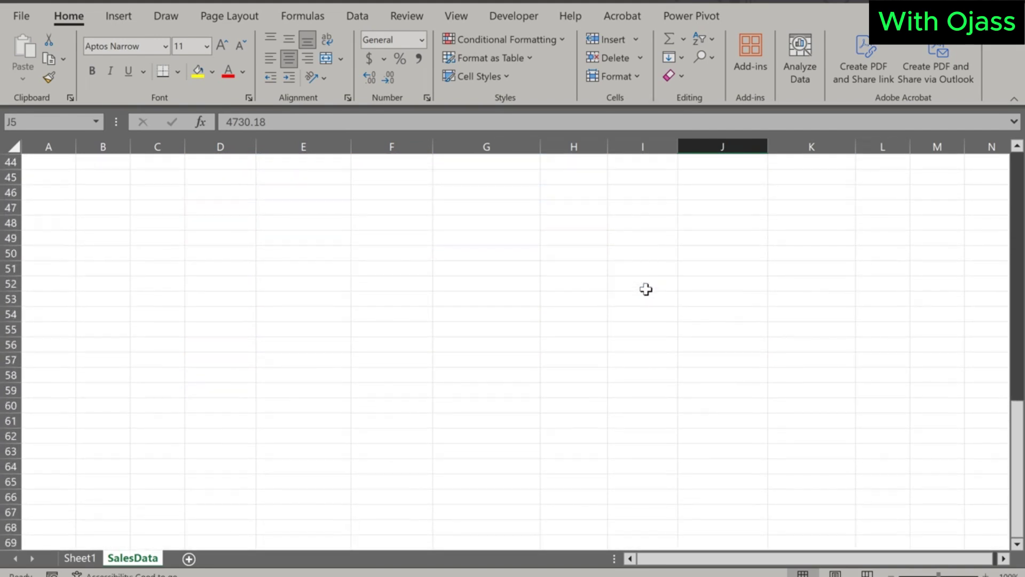
{"action": "scroll", "coordinate": [646, 287], "scroll_direction": "up", "scroll_amount": 14}
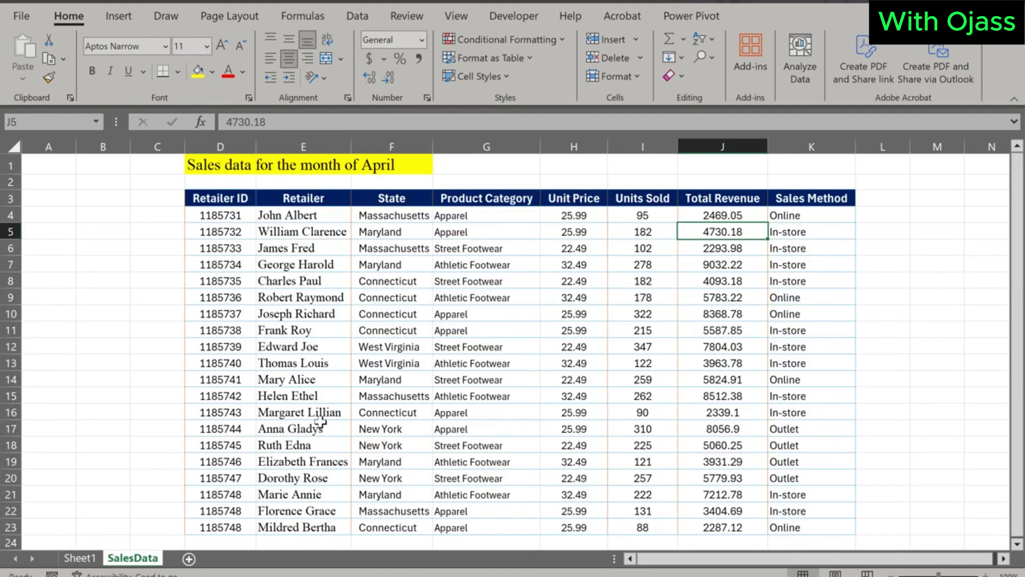
Rename the empty Sheet1 worksheet as SearchBar.
{"action": "left_click", "coordinate": [81, 558]}
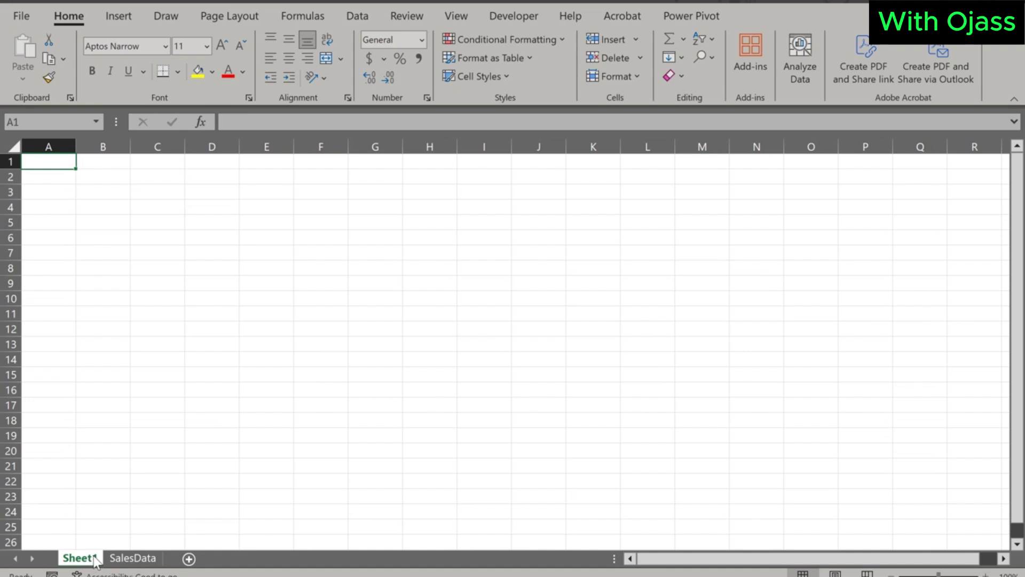
{"action": "double_click", "coordinate": [86, 558]}
{"action": "type", "text": "Search"}
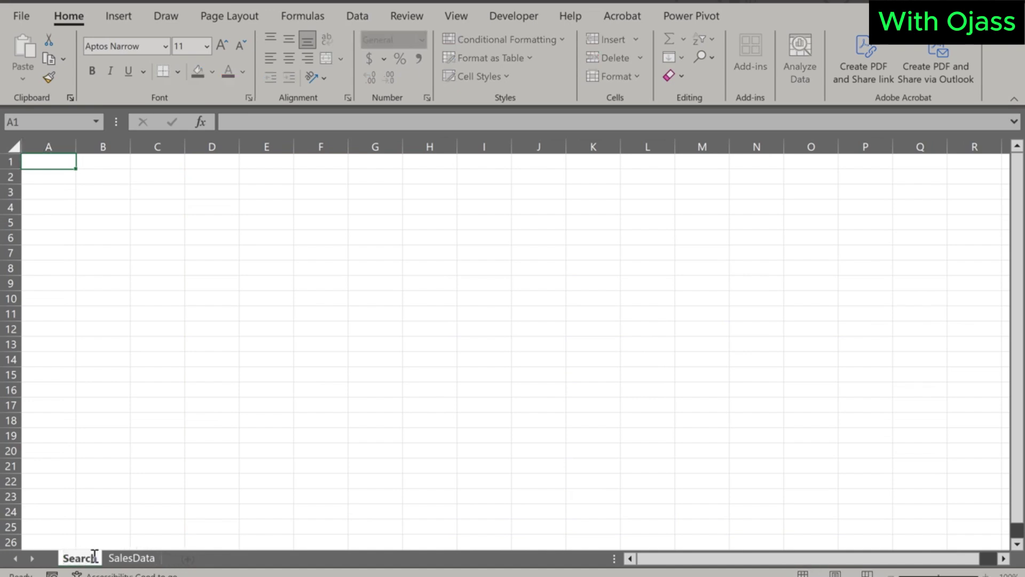
{"action": "type", "text": "Bar"}
{"action": "left_click", "coordinate": [212, 511]}
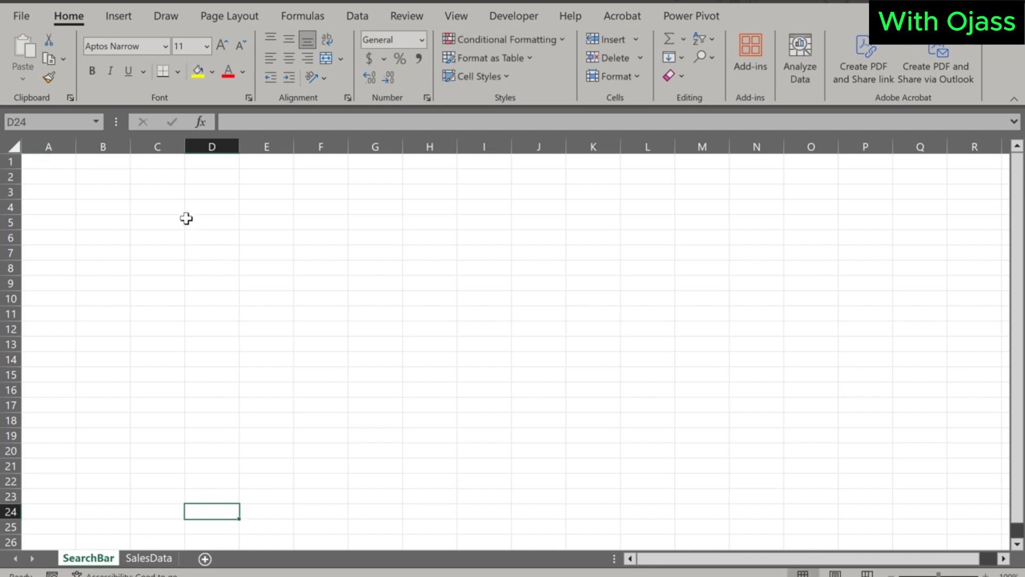
Draw a rounded rectangle about 3.56" wide and 0.42" high across columns E to J in rows 3 to 5.
{"action": "left_click", "coordinate": [123, 17]}
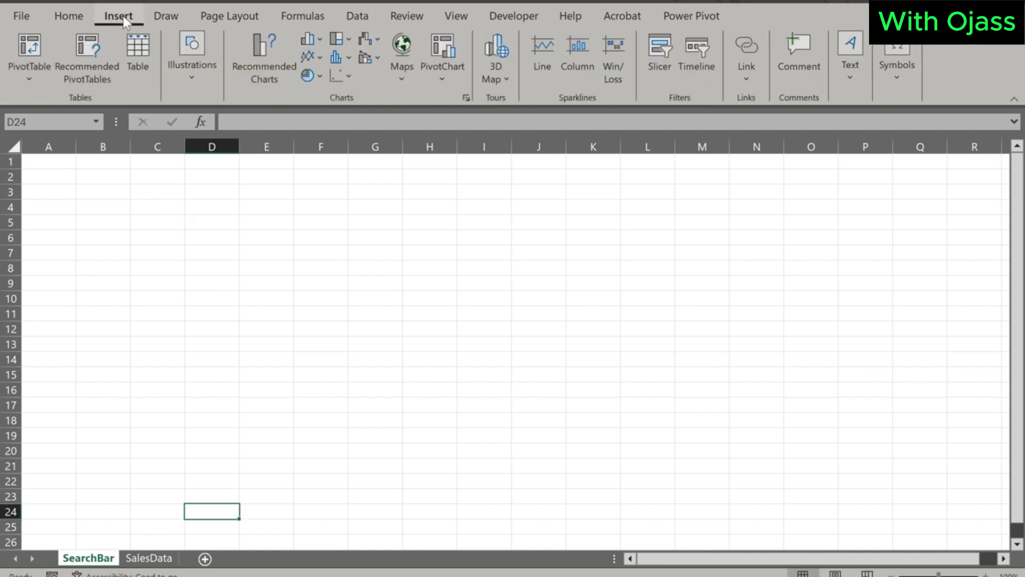
{"action": "left_click", "coordinate": [190, 75]}
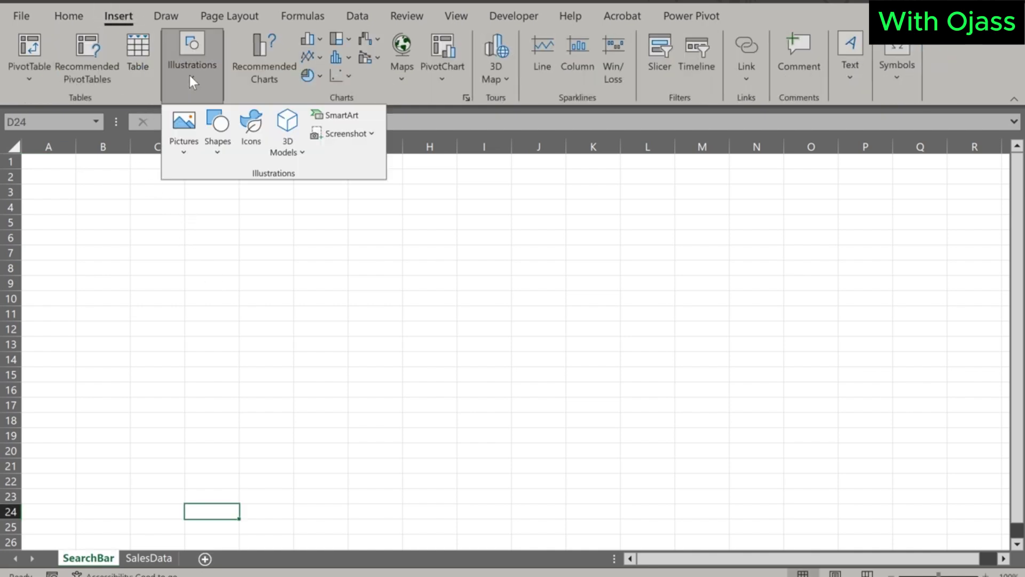
{"action": "left_click", "coordinate": [219, 146]}
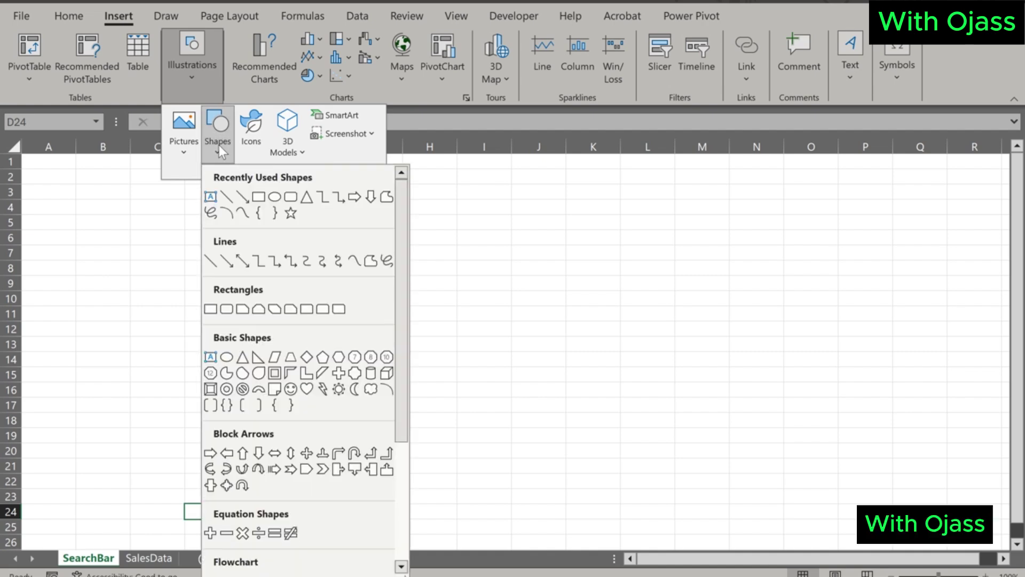
{"action": "left_click", "coordinate": [290, 199]}
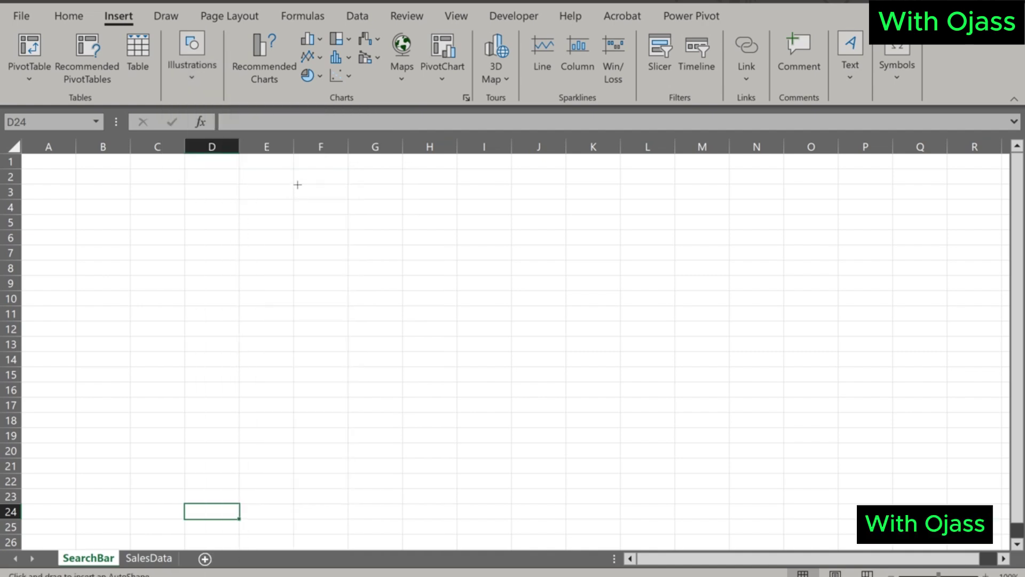
{"action": "left_click_drag", "start_coordinate": [293, 190], "coordinate": [534, 227]}
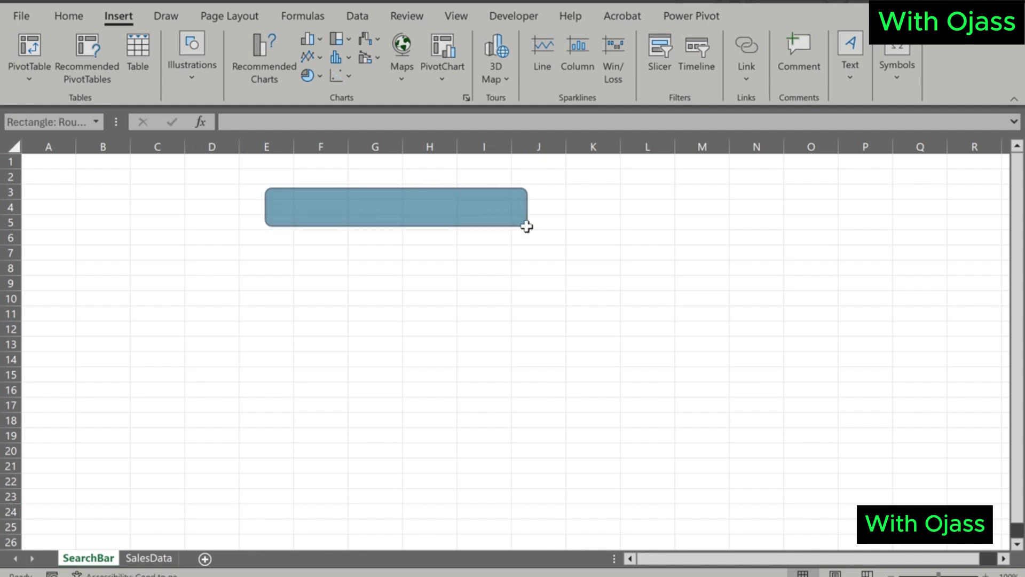
{"action": "left_click_drag", "start_coordinate": [534, 187], "coordinate": [540, 194]}
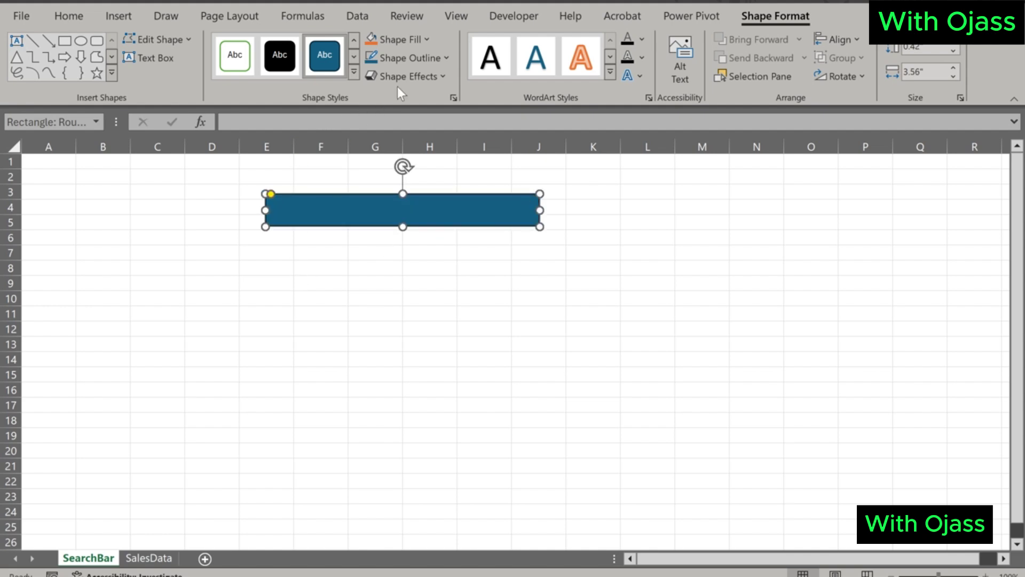
Set the wide rounded rectangle to No Fill and give it an outer shadow offset to its bottom right.
{"action": "left_click", "coordinate": [427, 39]}
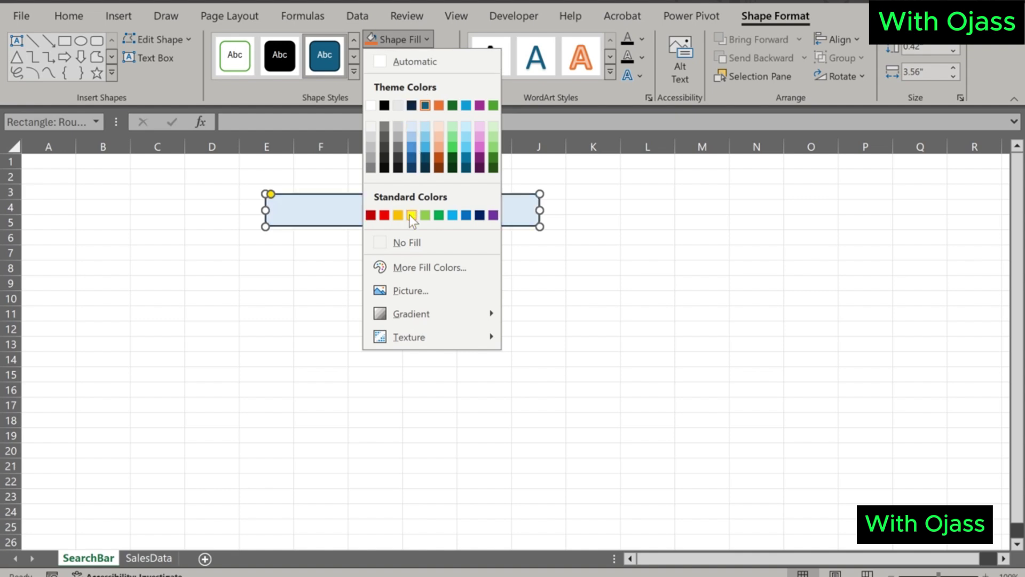
{"action": "left_click", "coordinate": [406, 239]}
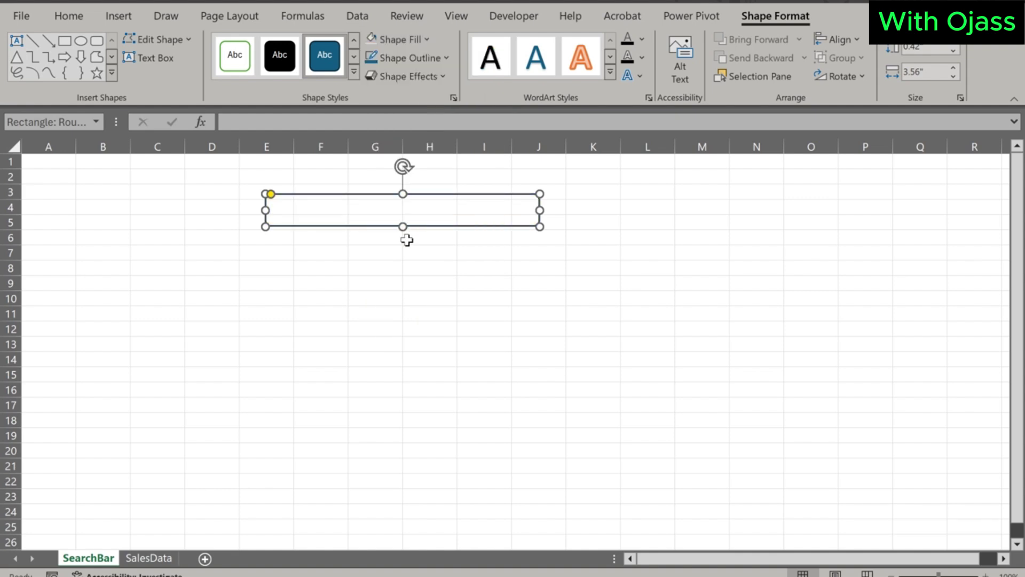
{"action": "left_click", "coordinate": [443, 75]}
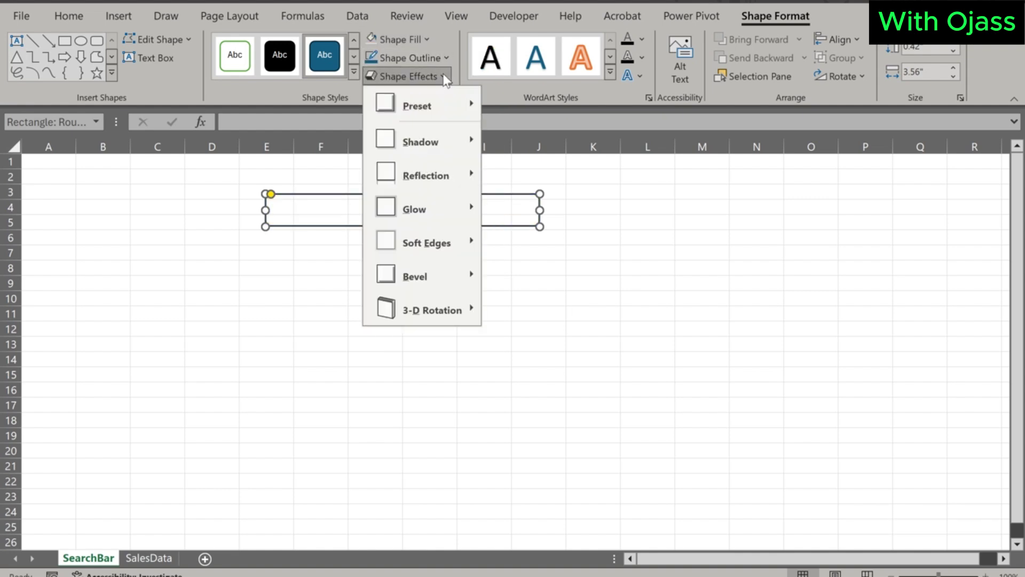
{"action": "mouse_move", "coordinate": [426, 142]}
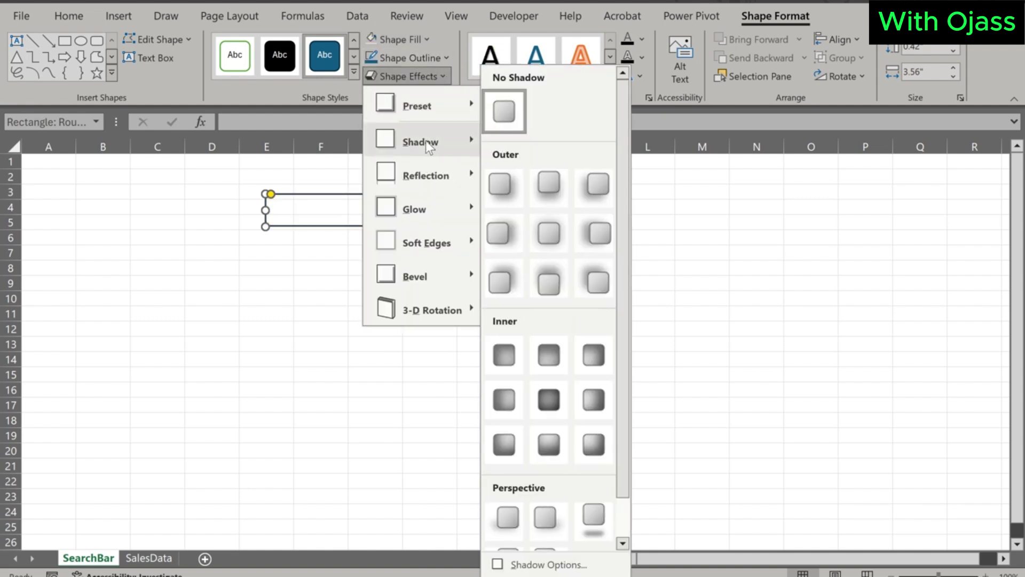
{"action": "left_click", "coordinate": [500, 180]}
{"action": "key", "text": "Escape"}
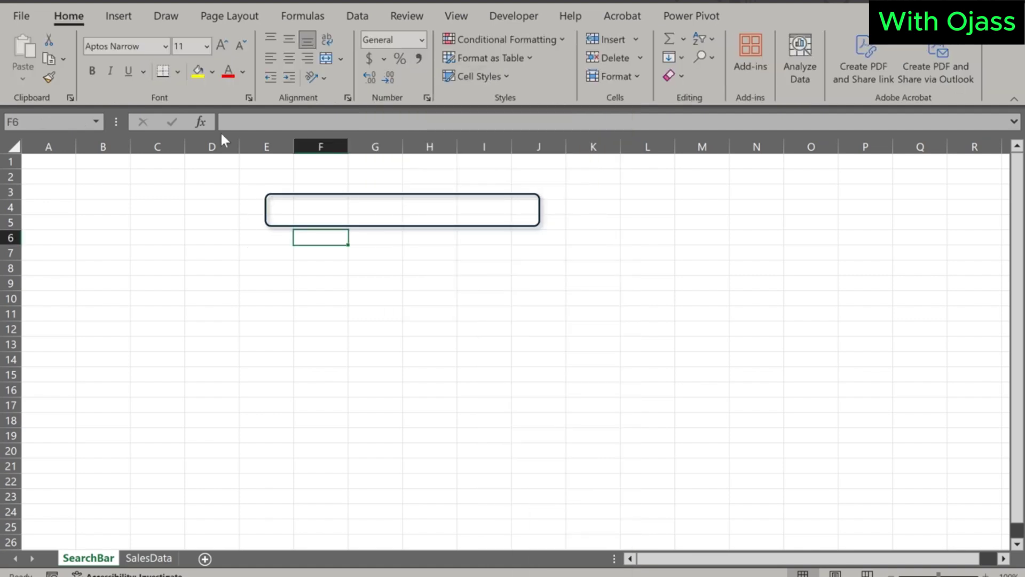
Draw a small rounded rectangle about 0.54" wide and 0.42" high and place it over the left end of the search bar.
{"action": "left_click", "coordinate": [120, 14]}
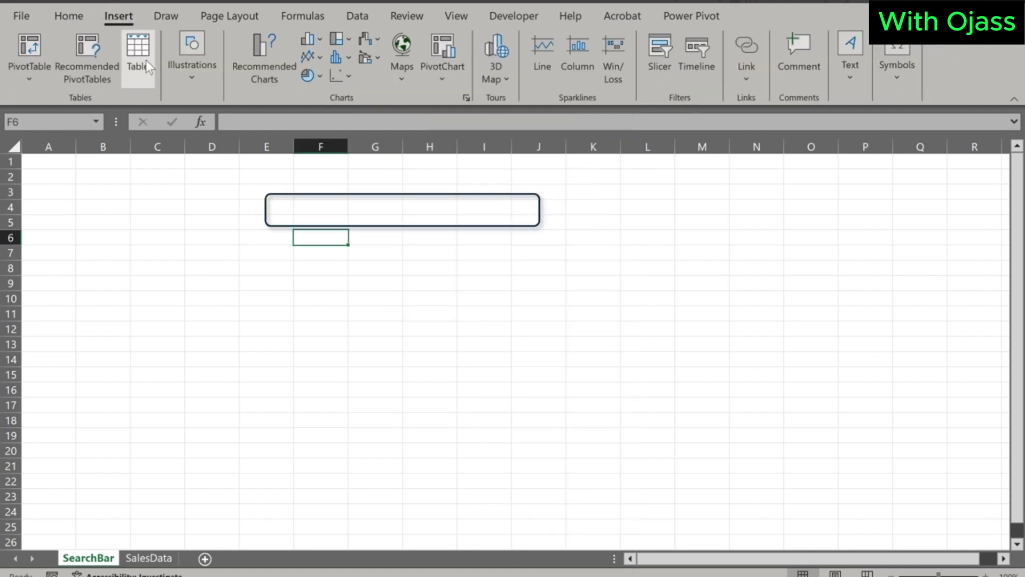
{"action": "left_click", "coordinate": [188, 72]}
{"action": "left_click", "coordinate": [214, 142]}
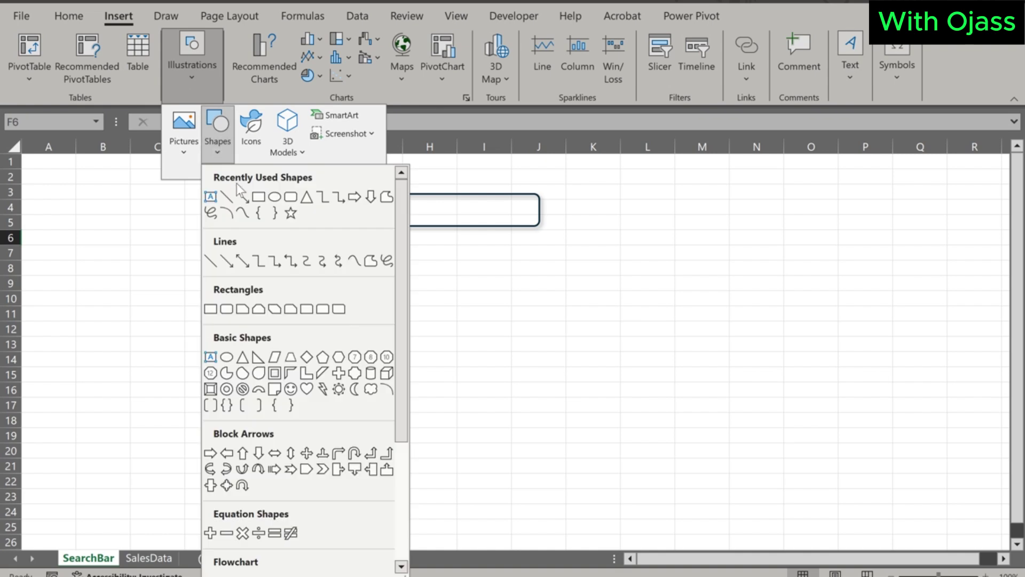
{"action": "left_click", "coordinate": [286, 197]}
{"action": "left_click_drag", "start_coordinate": [245, 264], "coordinate": [287, 297]}
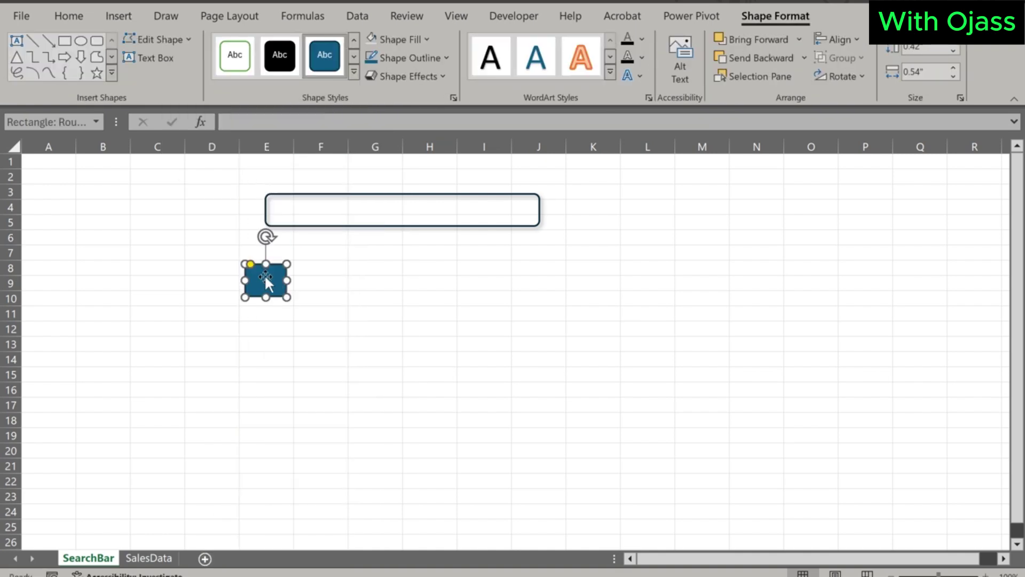
{"action": "left_click_drag", "start_coordinate": [272, 261], "coordinate": [286, 206]}
{"action": "left_click", "coordinate": [316, 274]}
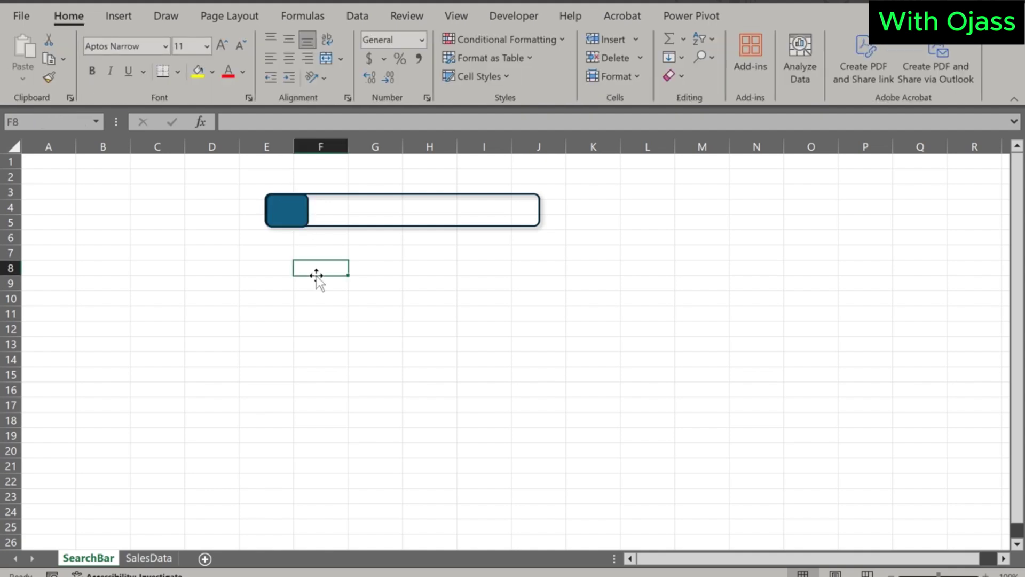
Insert an ActiveX text box inside the unfilled part of the search bar and shift it slightly towards the blue block.
{"action": "left_click", "coordinate": [511, 16]}
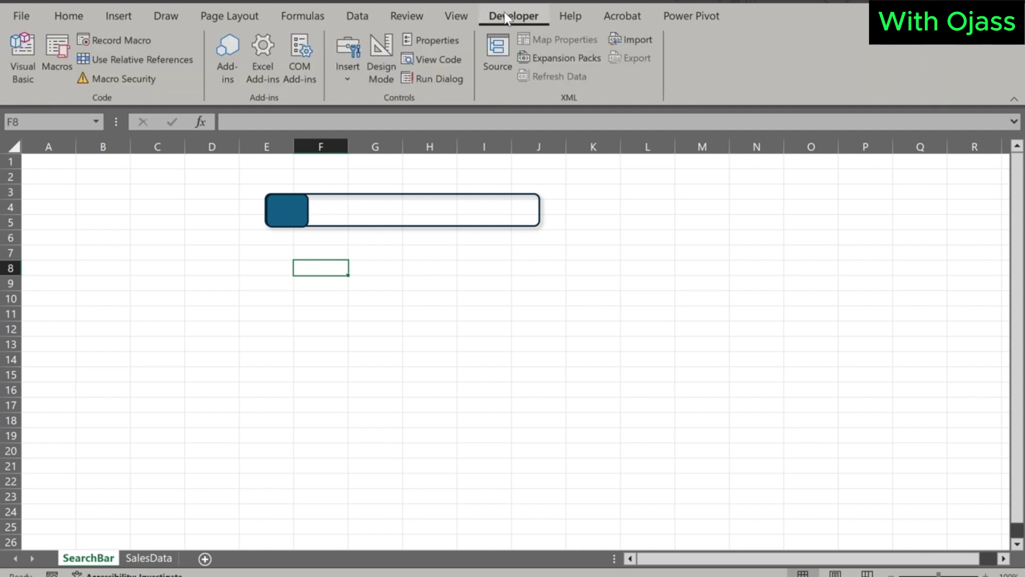
{"action": "left_click", "coordinate": [348, 81]}
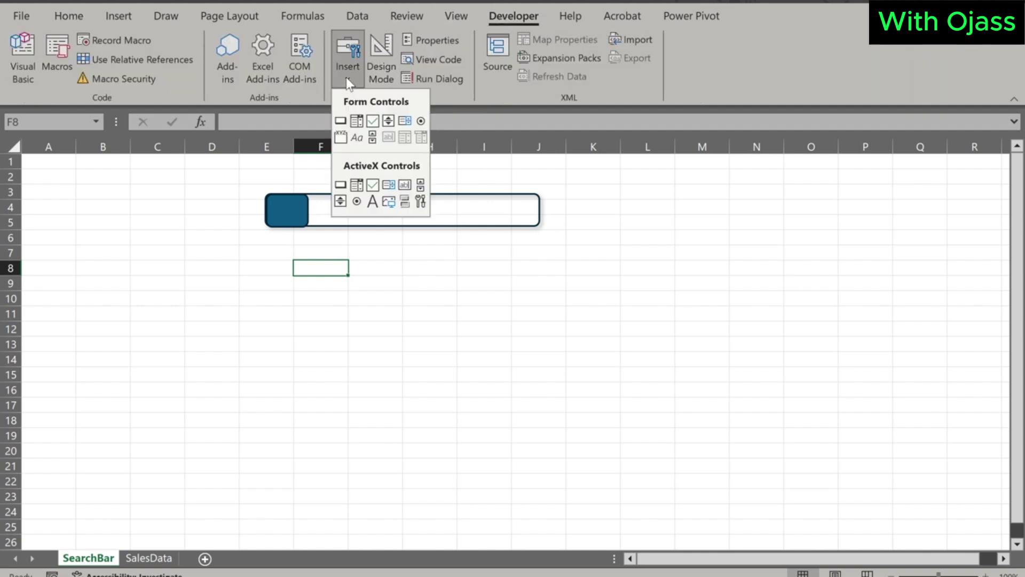
{"action": "left_click", "coordinate": [402, 184]}
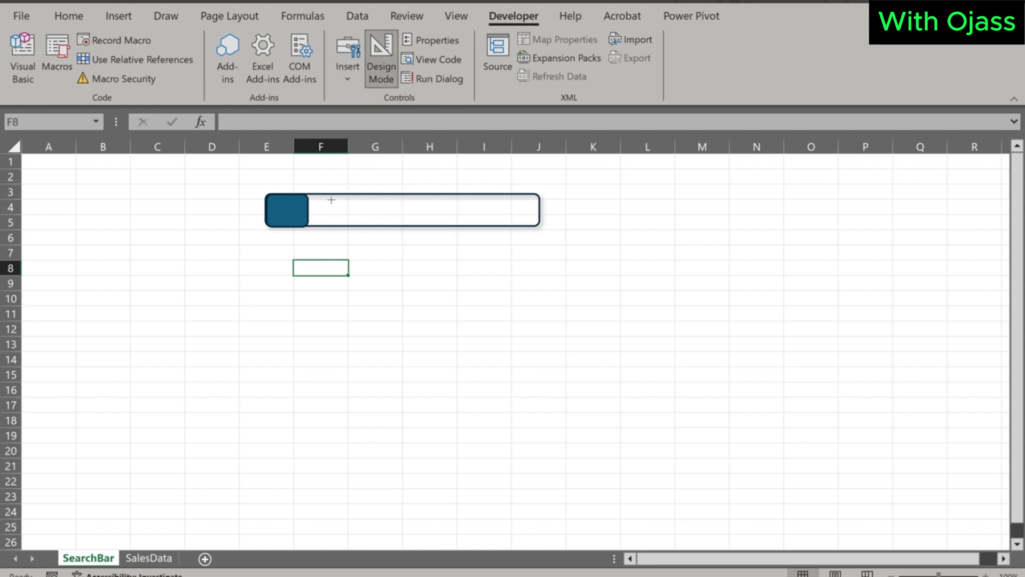
{"action": "left_click_drag", "start_coordinate": [325, 200], "coordinate": [528, 219]}
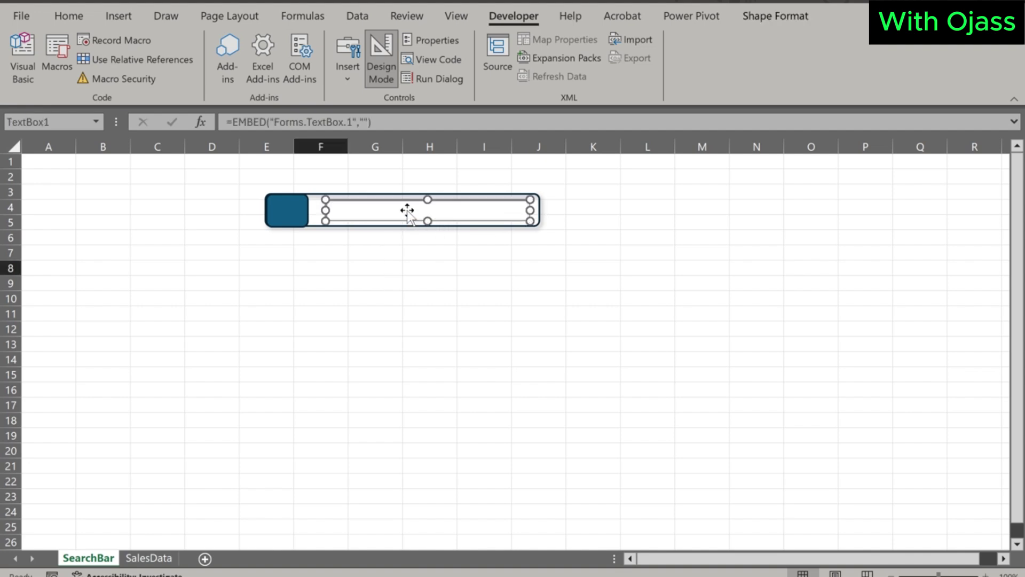
{"action": "left_click_drag", "start_coordinate": [406, 210], "coordinate": [400, 208]}
Set the LinkedCell property of the ActiveX text box in the search bar to A1.
{"action": "right_click", "coordinate": [370, 209]}
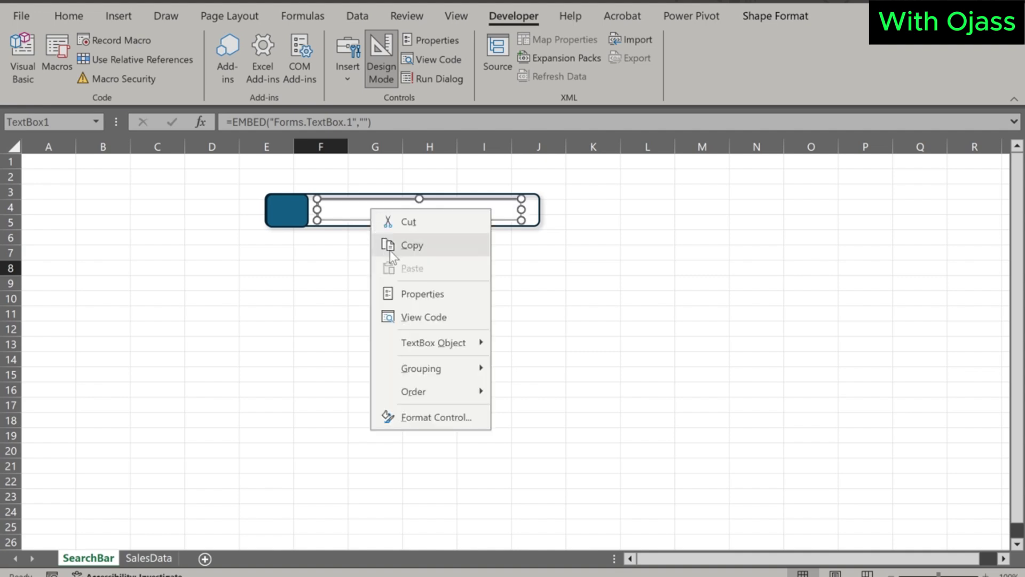
{"action": "left_click", "coordinate": [420, 295]}
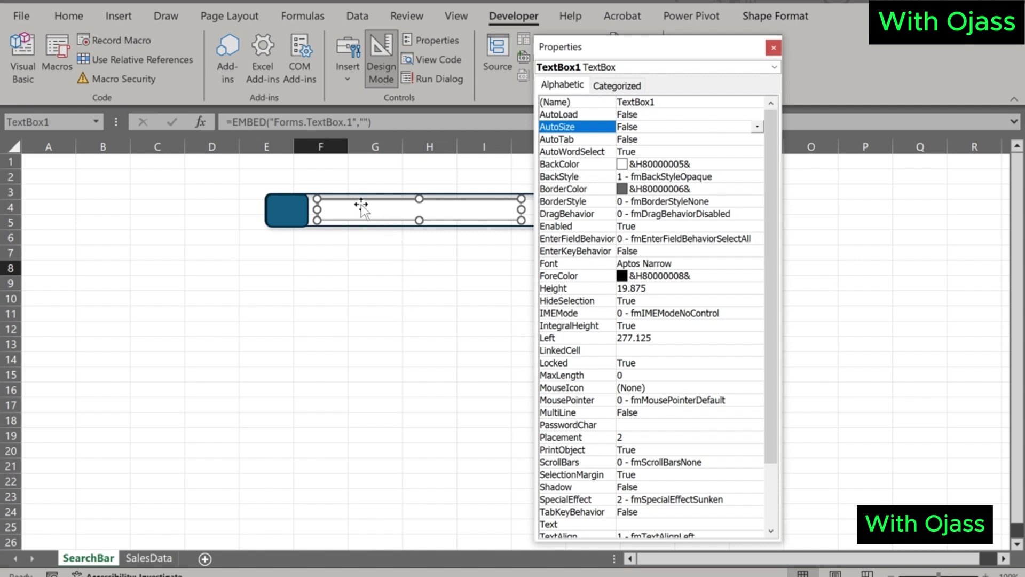
{"action": "left_click", "coordinate": [639, 350]}
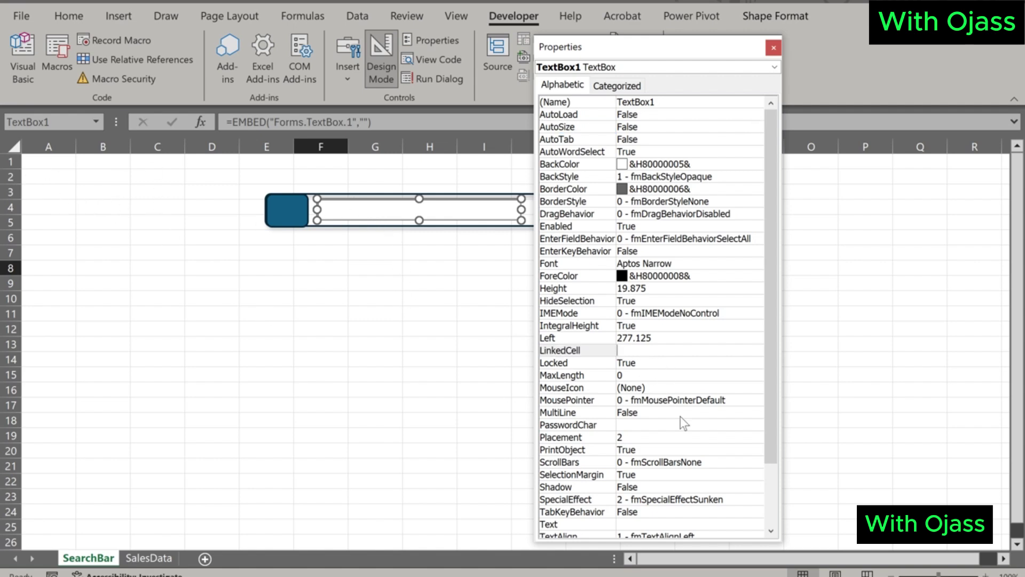
{"action": "type", "text": "A1"}
Set the text box's BackStyle to 0 - fmBackStyleTransparent and its SpecialEffect to 0 - fmSpecialEffectFlat.
{"action": "left_click", "coordinate": [571, 177]}
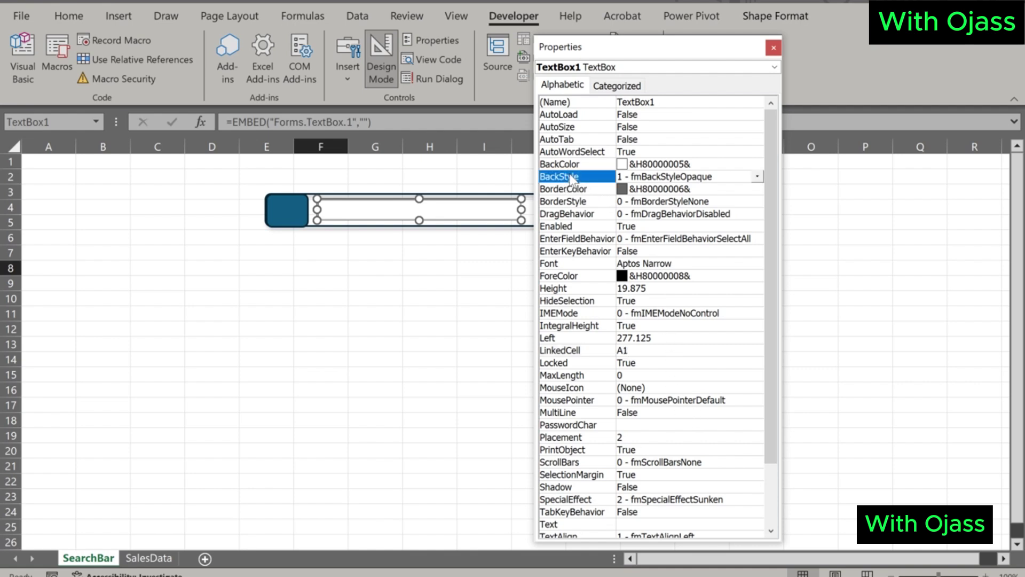
{"action": "left_click", "coordinate": [758, 176]}
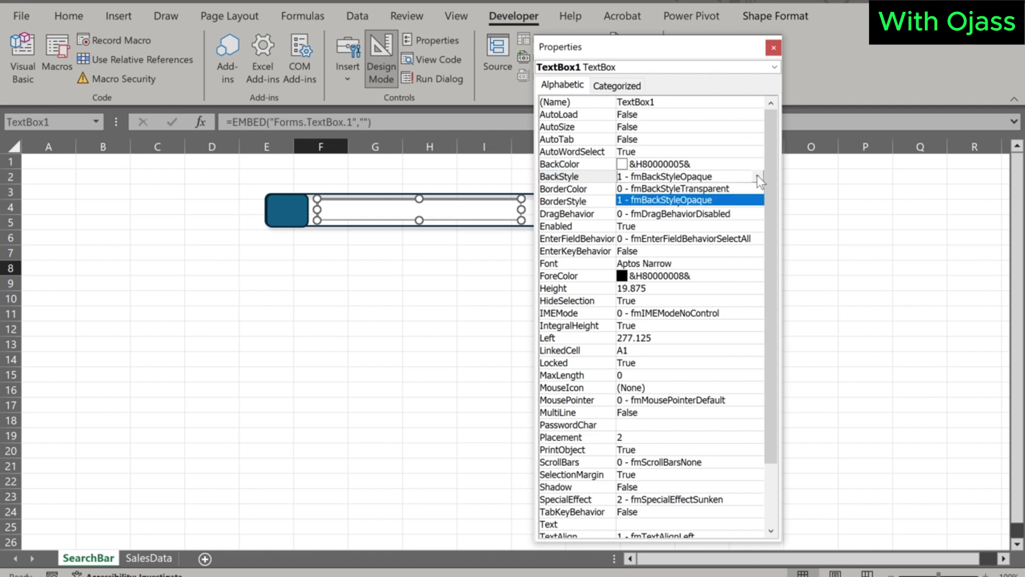
{"action": "left_click", "coordinate": [716, 189]}
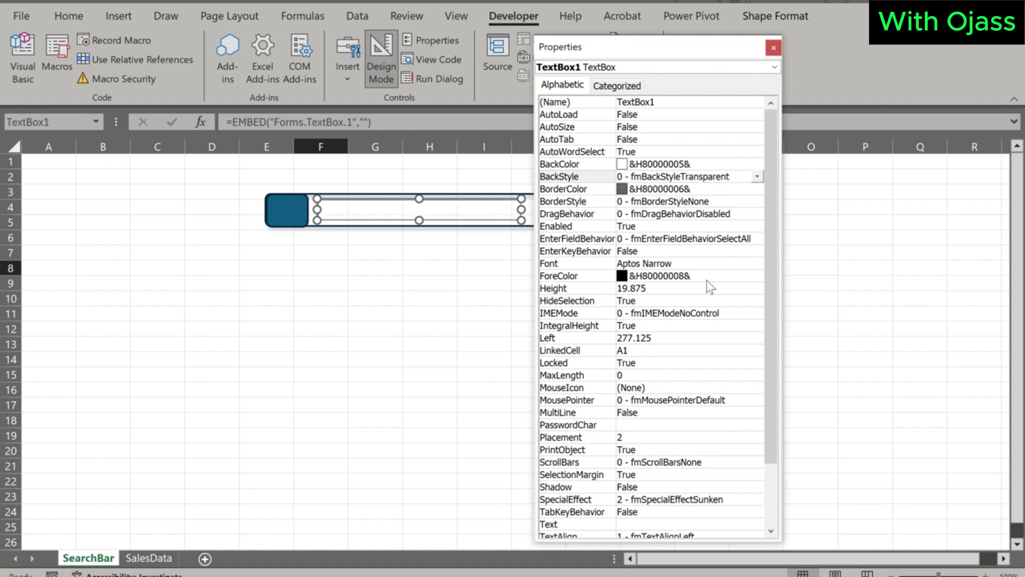
{"action": "scroll", "coordinate": [706, 280], "scroll_direction": "down", "scroll_amount": 2}
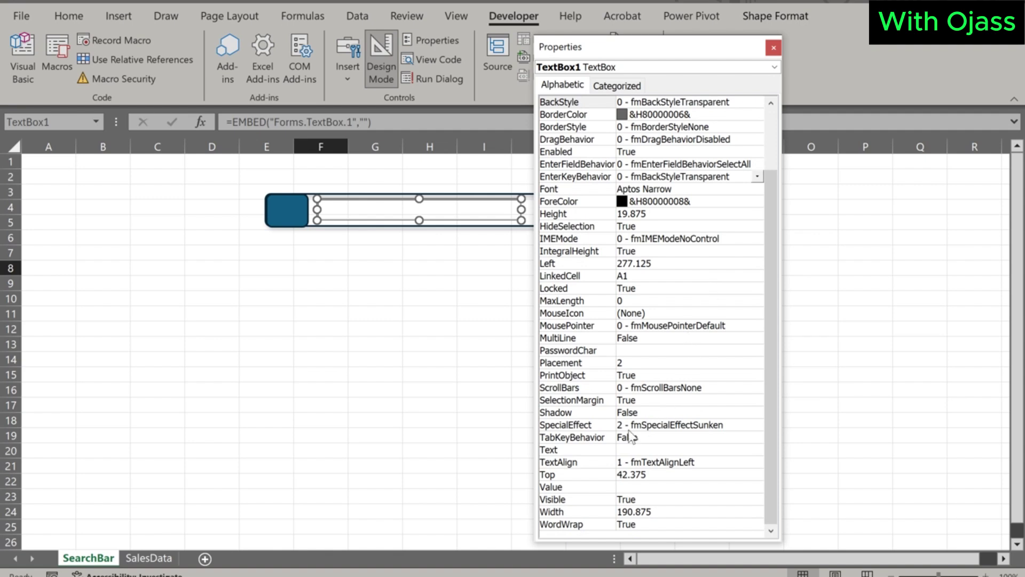
{"action": "left_click", "coordinate": [582, 427]}
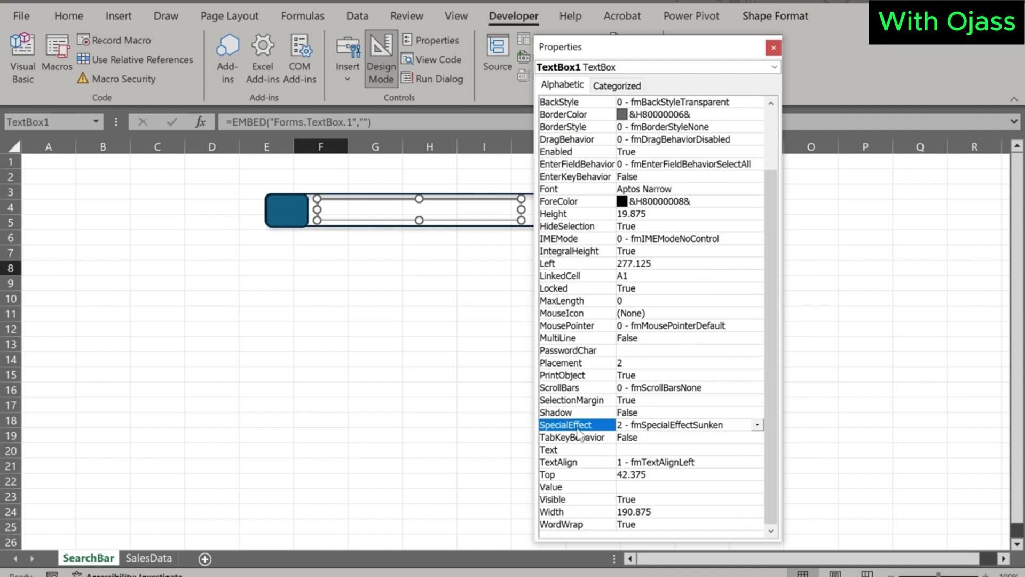
{"action": "left_click", "coordinate": [756, 426]}
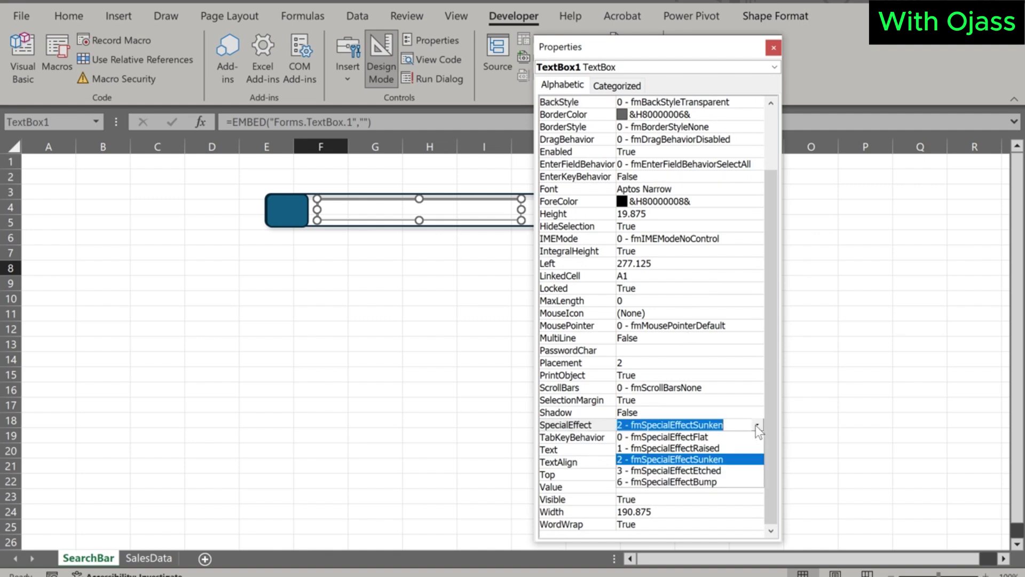
{"action": "left_click", "coordinate": [703, 437]}
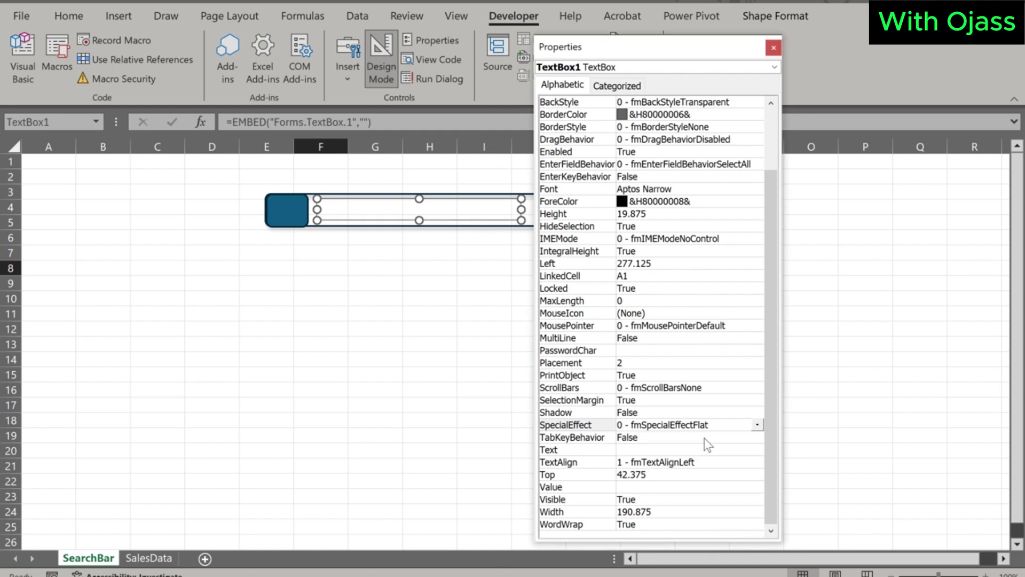
{"action": "left_click", "coordinate": [772, 46]}
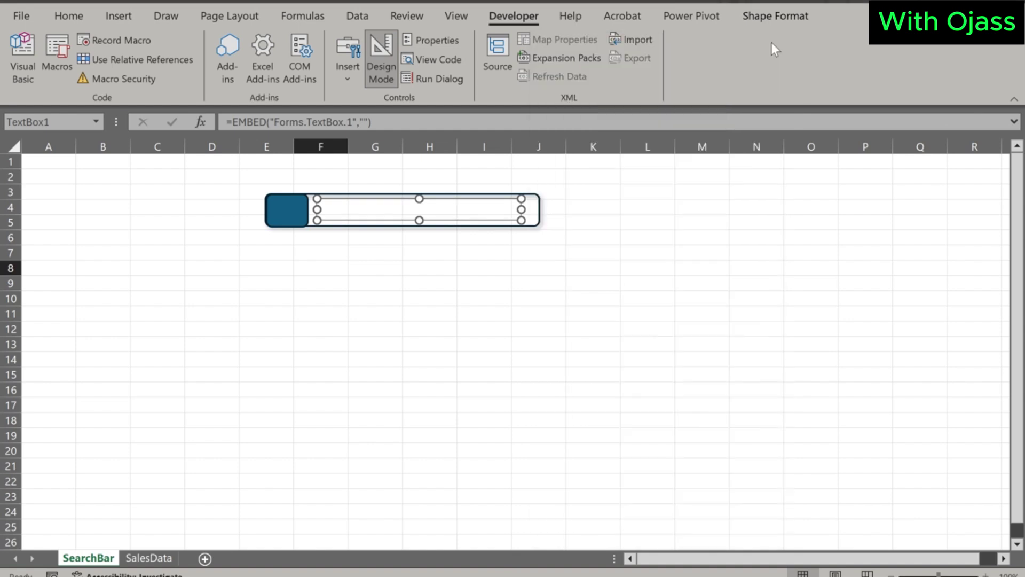
{"action": "left_click", "coordinate": [345, 269]}
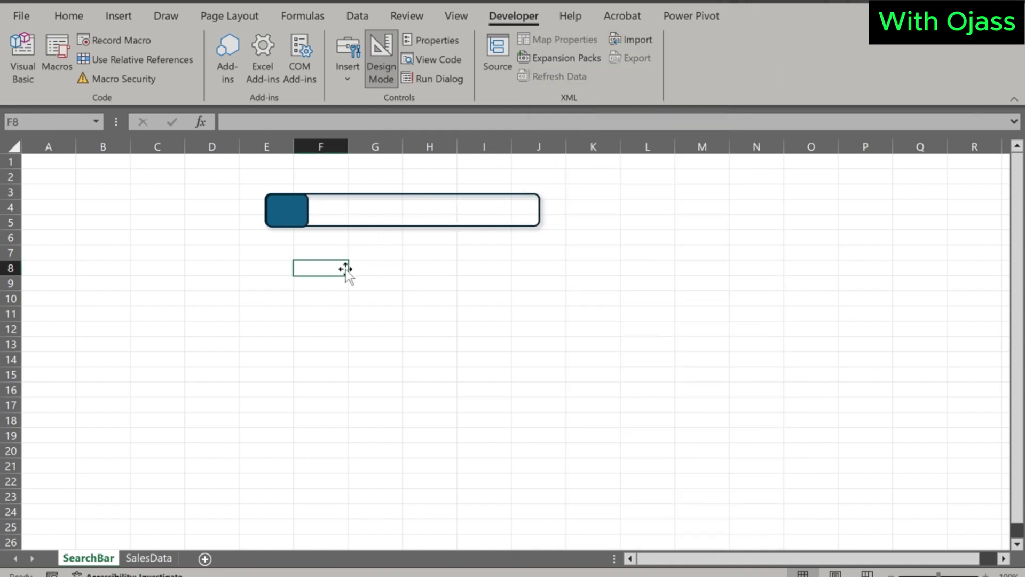
Leave Design Mode and test the search text box by entering a few sample letters and clearing them again.
{"action": "left_click", "coordinate": [355, 219]}
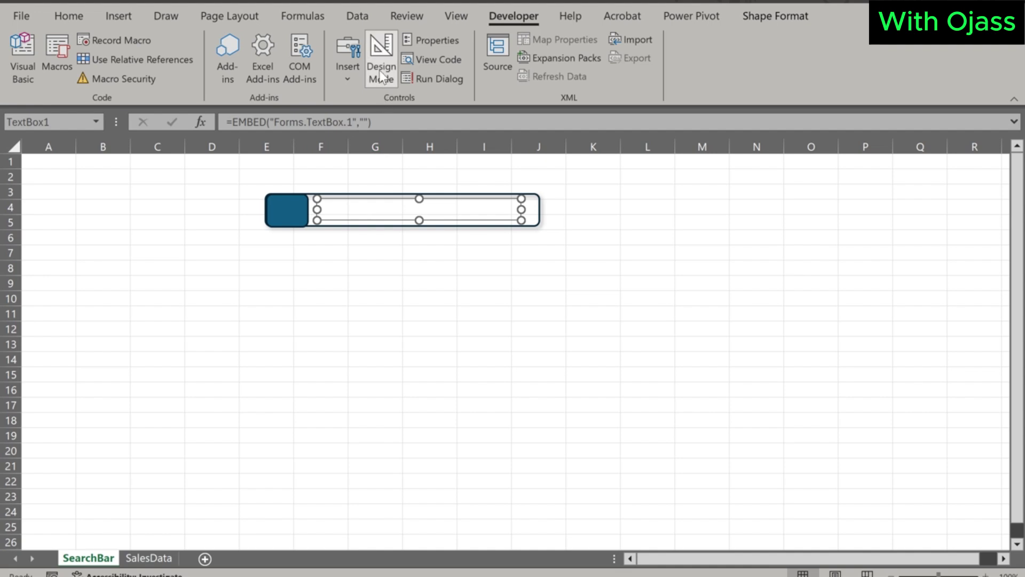
{"action": "left_click", "coordinate": [380, 68]}
{"action": "left_click", "coordinate": [348, 211]}
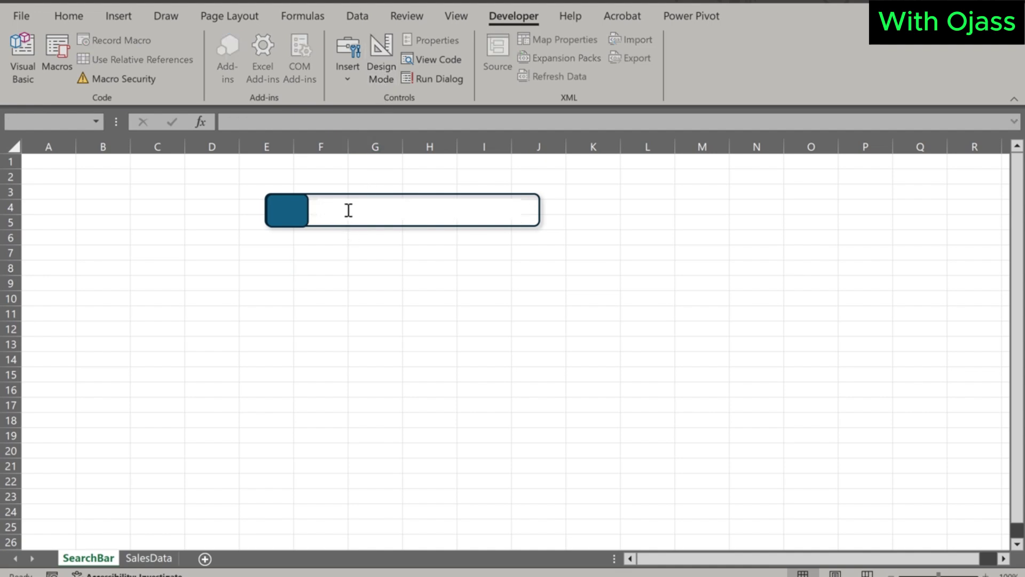
{"action": "type", "text": "Joh"}
{"action": "key", "text": "BackSpace"}
{"action": "key", "text": "BackSpace"}
{"action": "key", "text": "BackSpace"}
{"action": "key", "text": "BackSpace"}
Convert the range D3:K23 on the SalesData sheet into a table with headers and apply the black-and-grey banded table style.
{"action": "left_click", "coordinate": [153, 558]}
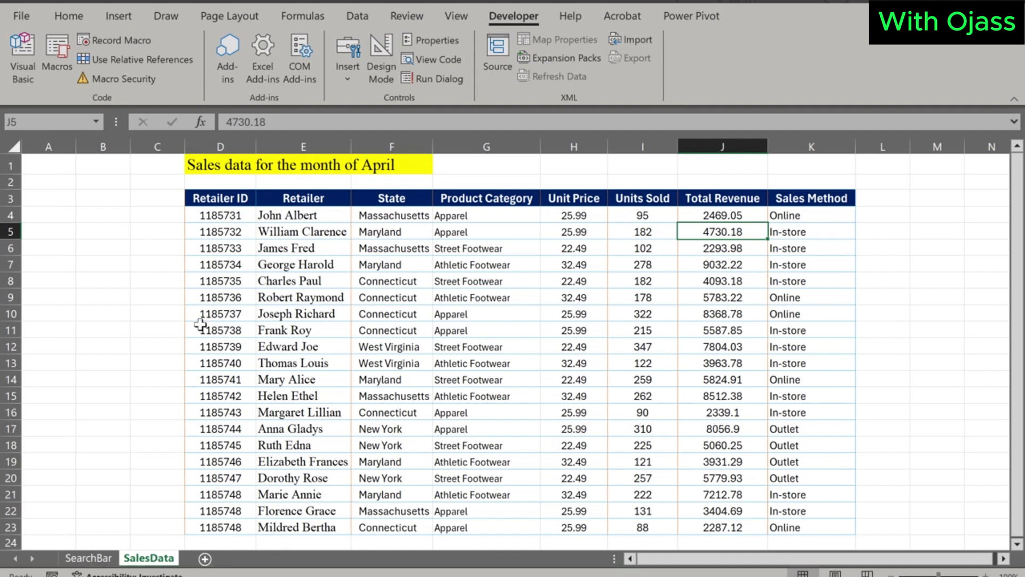
{"action": "left_click", "coordinate": [193, 199]}
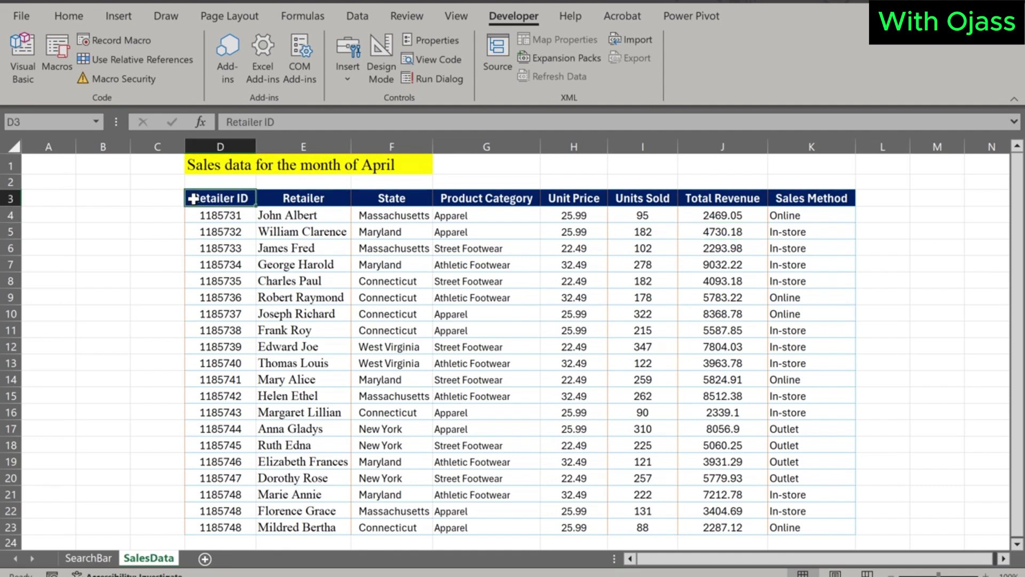
{"action": "left_click", "coordinate": [294, 319]}
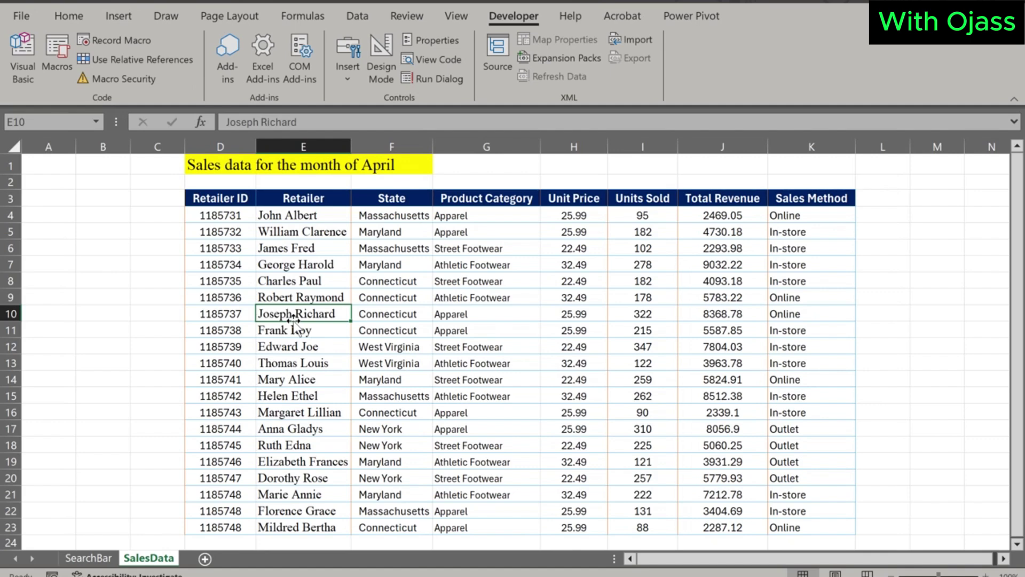
{"action": "key", "text": "ctrl+t"}
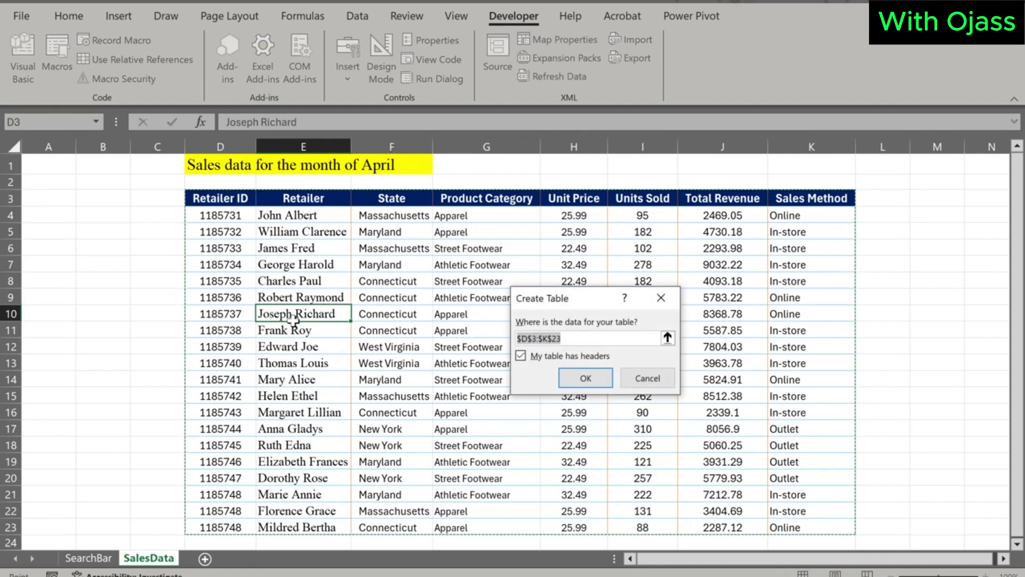
{"action": "left_click", "coordinate": [583, 379]}
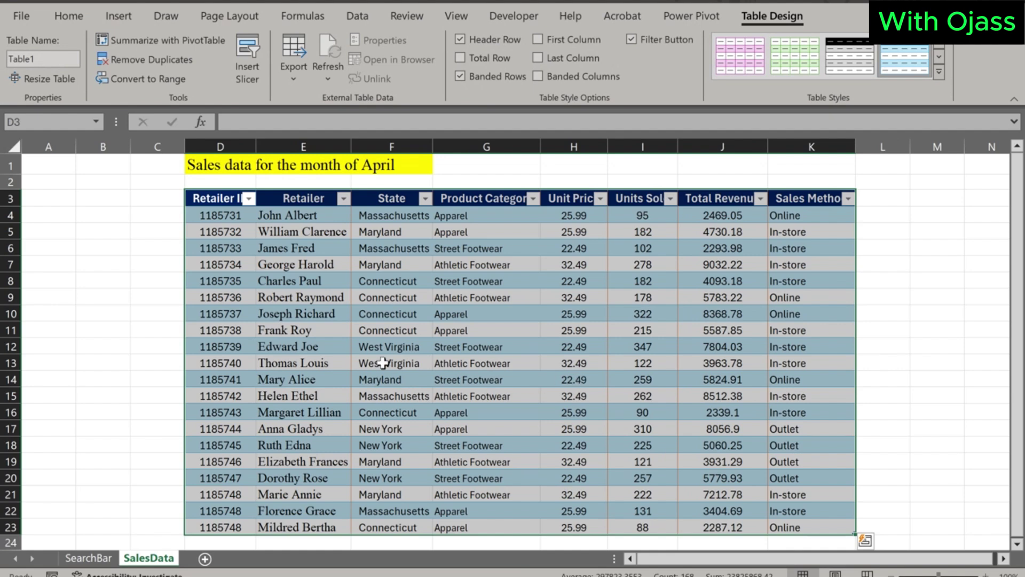
{"action": "left_click", "coordinate": [850, 63]}
{"action": "left_click", "coordinate": [271, 214]}
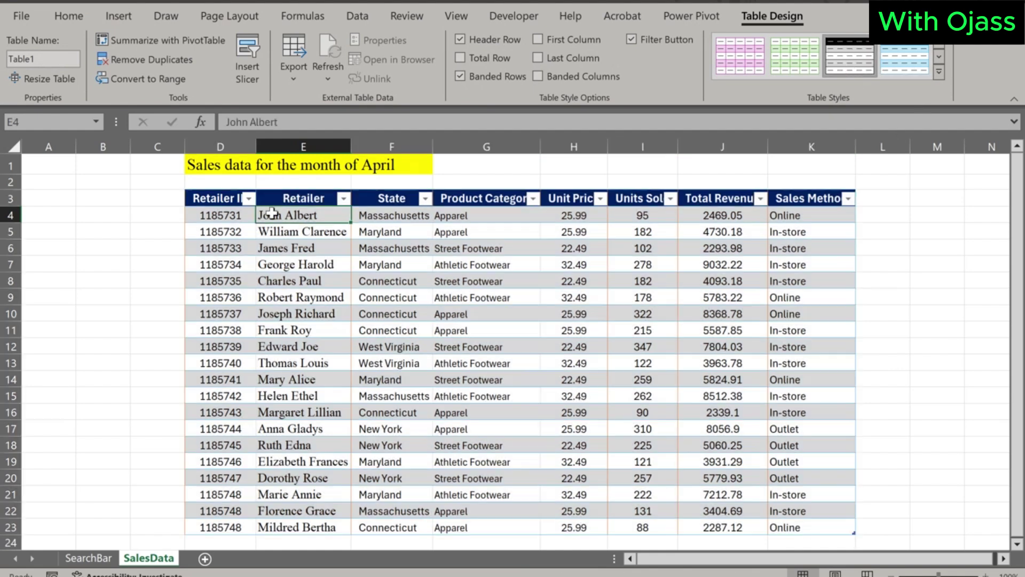
Delete the broken defined names Search_text and Searc_text in the Name Manager.
{"action": "left_click", "coordinate": [304, 14]}
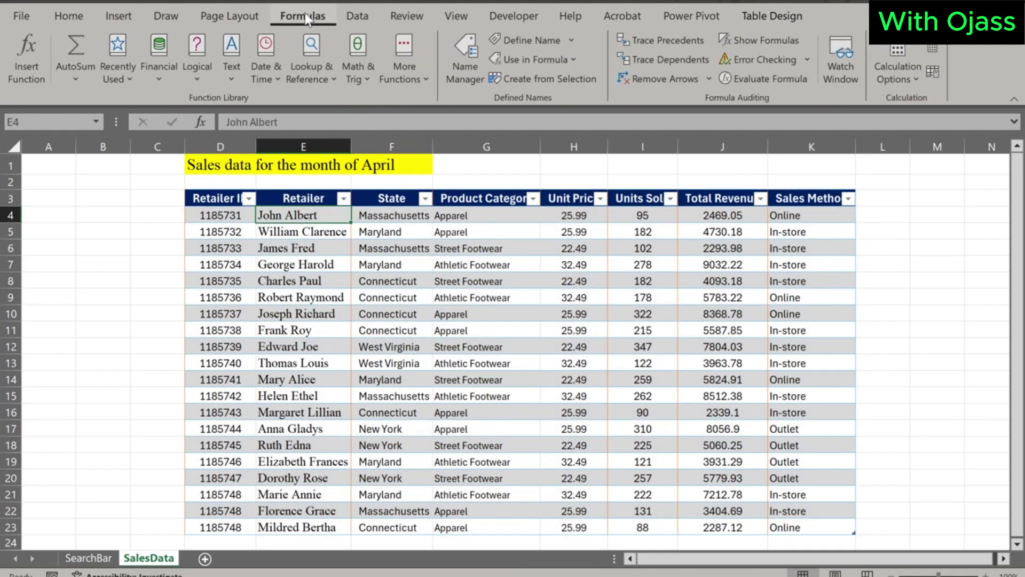
{"action": "left_click", "coordinate": [467, 61]}
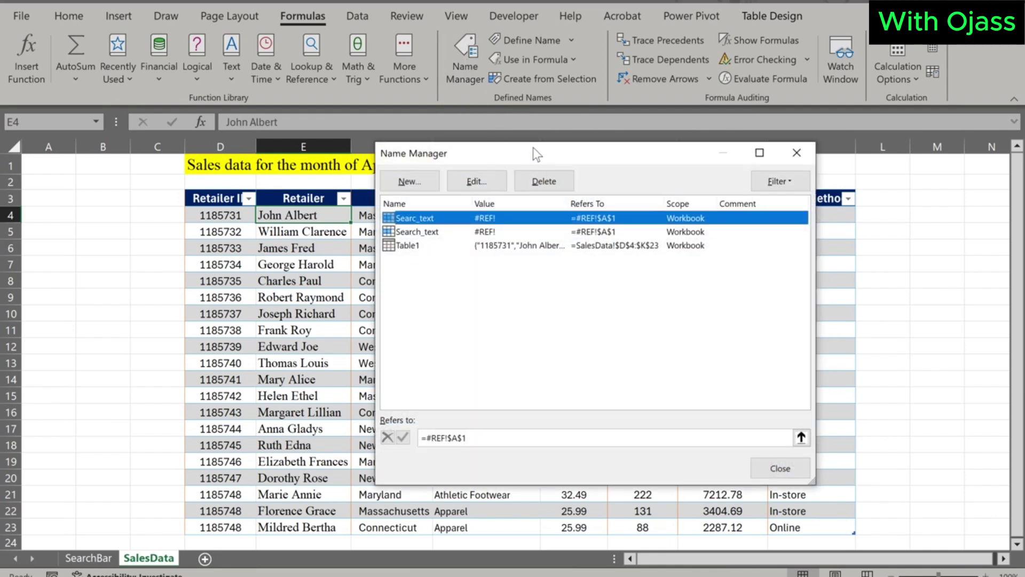
{"action": "left_click_drag", "start_coordinate": [533, 148], "coordinate": [632, 149]}
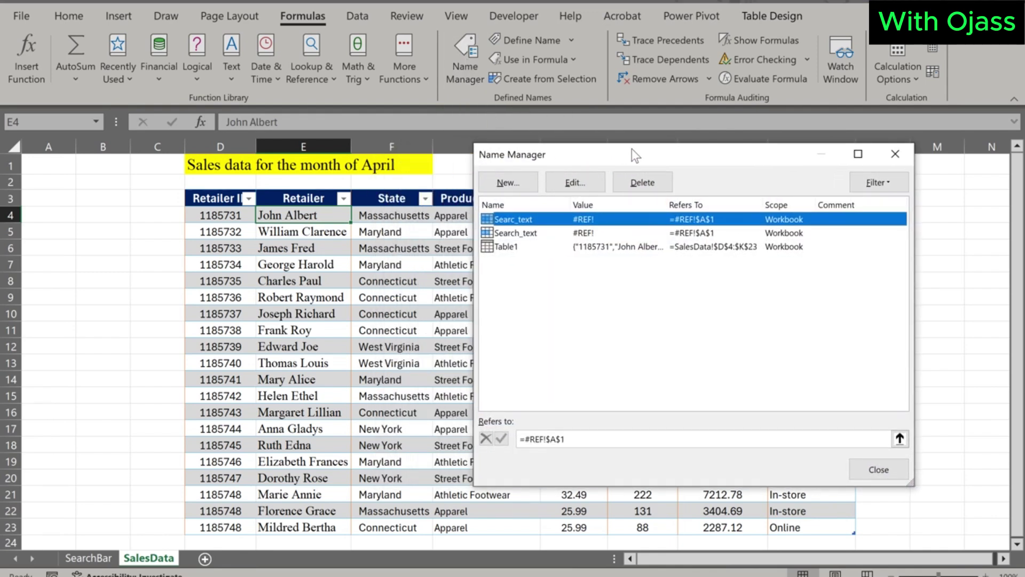
{"action": "left_click", "coordinate": [519, 248]}
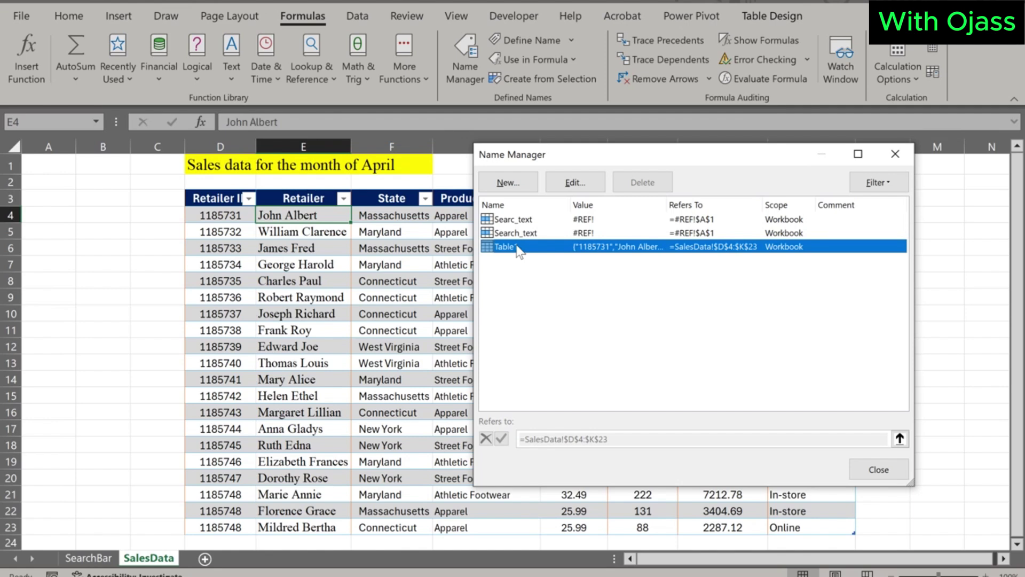
{"action": "left_click", "coordinate": [515, 234]}
{"action": "left_click", "coordinate": [642, 182]}
{"action": "left_click", "coordinate": [485, 334]}
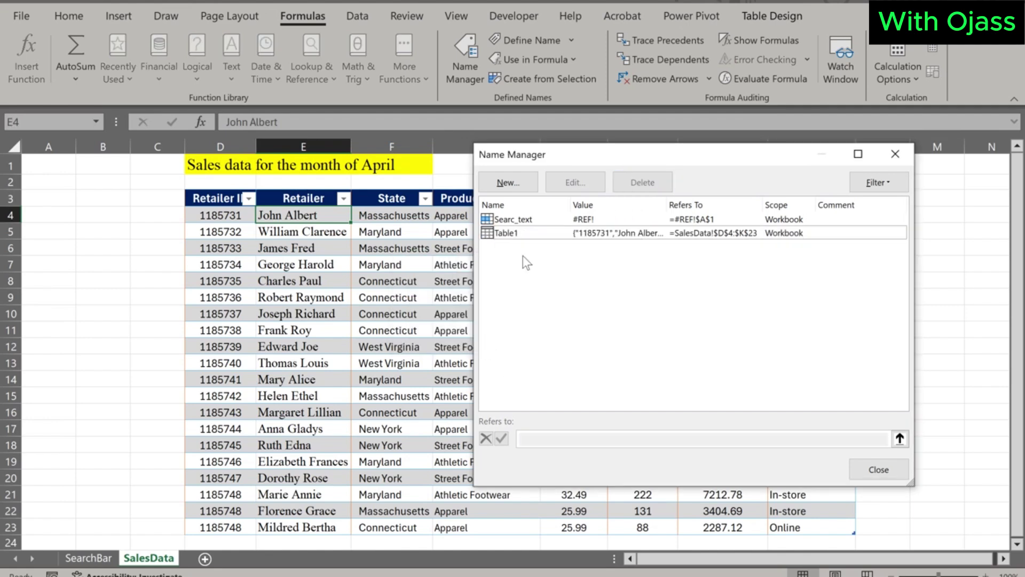
{"action": "left_click", "coordinate": [519, 220]}
{"action": "left_click", "coordinate": [637, 183]}
{"action": "left_click", "coordinate": [490, 335]}
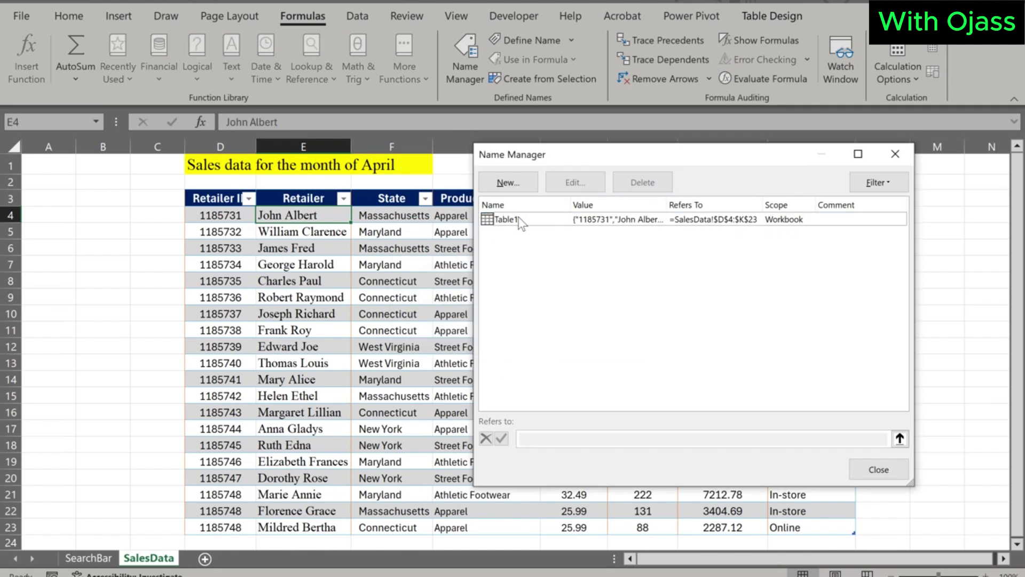
Rename the table Table1 as SalesData in the Name Manager.
{"action": "left_click", "coordinate": [521, 220]}
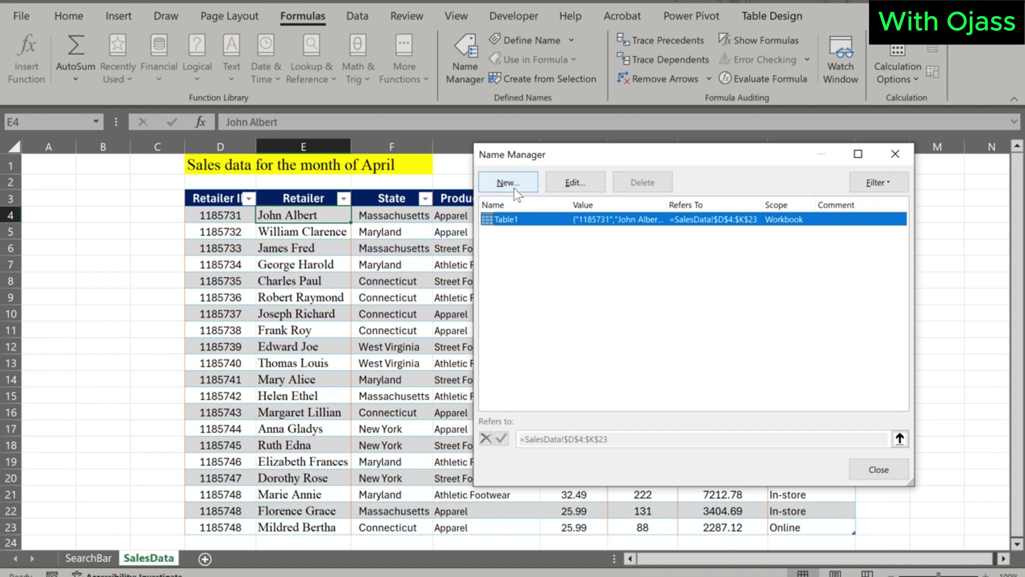
{"action": "left_click", "coordinate": [576, 183]}
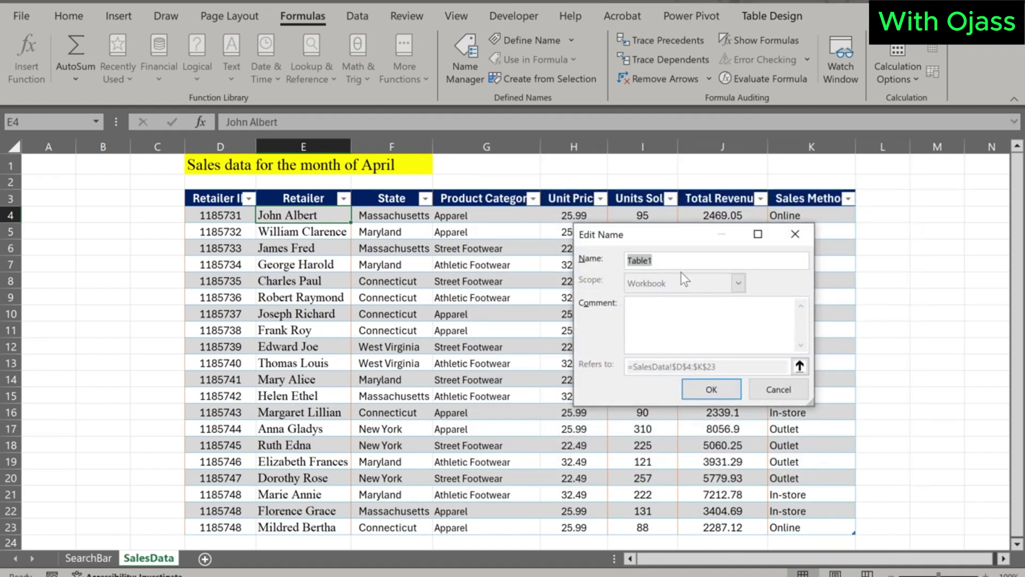
{"action": "key", "text": "BackSpace"}
{"action": "type", "text": "SalesData"}
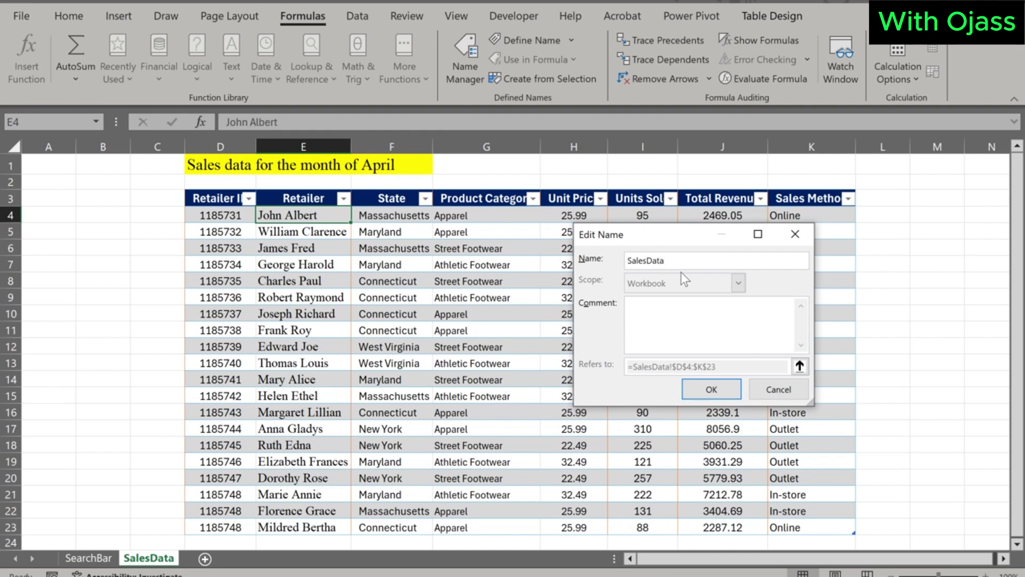
{"action": "left_click", "coordinate": [715, 390]}
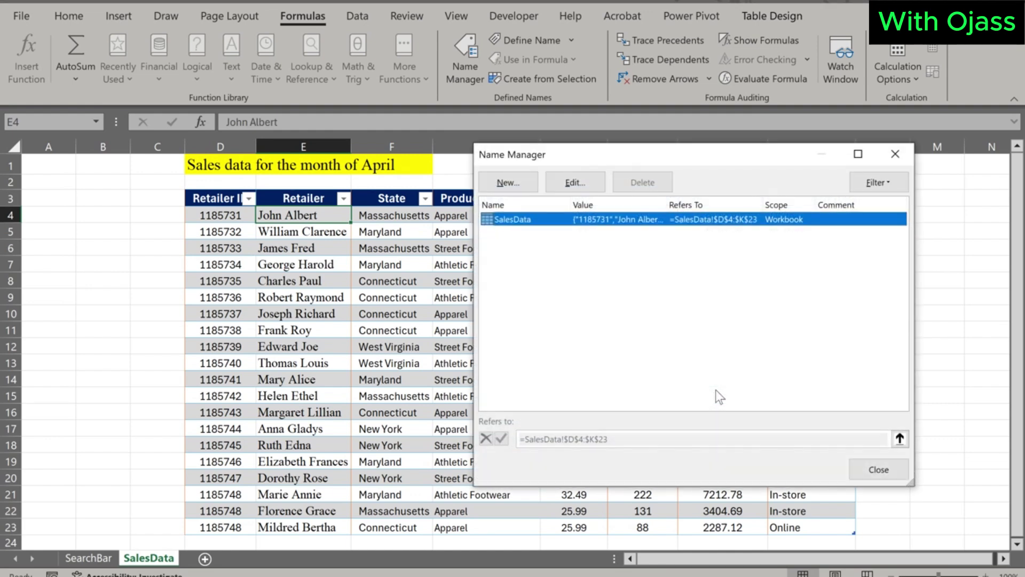
{"action": "left_click", "coordinate": [869, 471]}
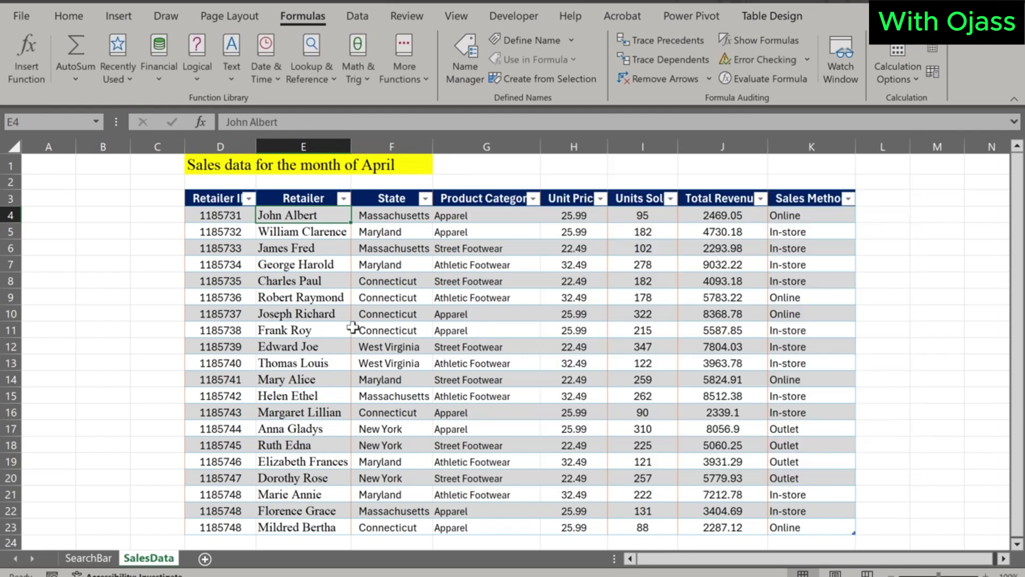
Copy the header row D3:K3 from the SalesData sheet and paste it at B6 on the SearchBar sheet.
{"action": "left_click", "coordinate": [207, 197]}
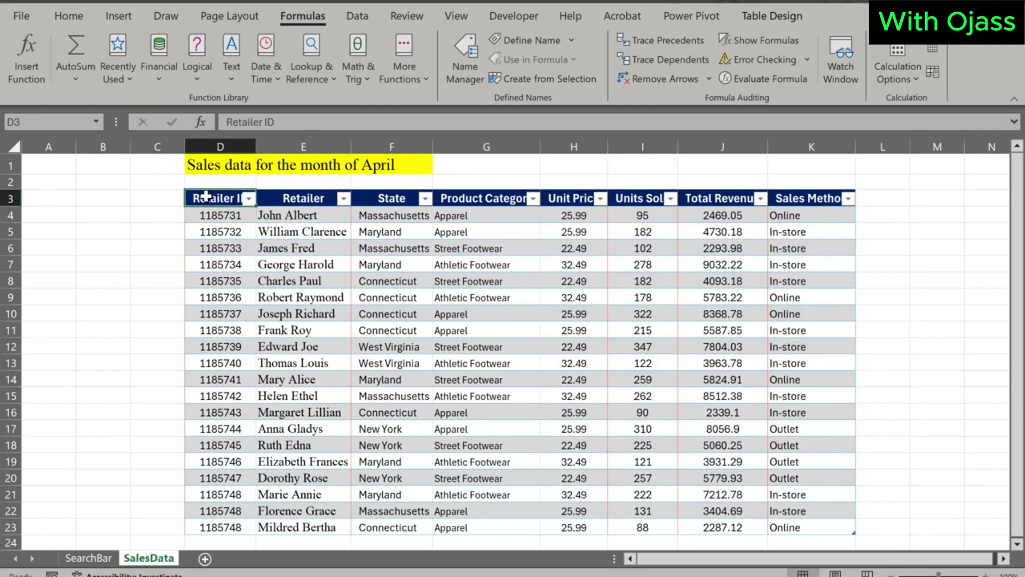
{"action": "key", "text": "ctrl+shift+Right"}
{"action": "key", "text": "ctrl+c"}
{"action": "key", "text": "ctrl+q"}
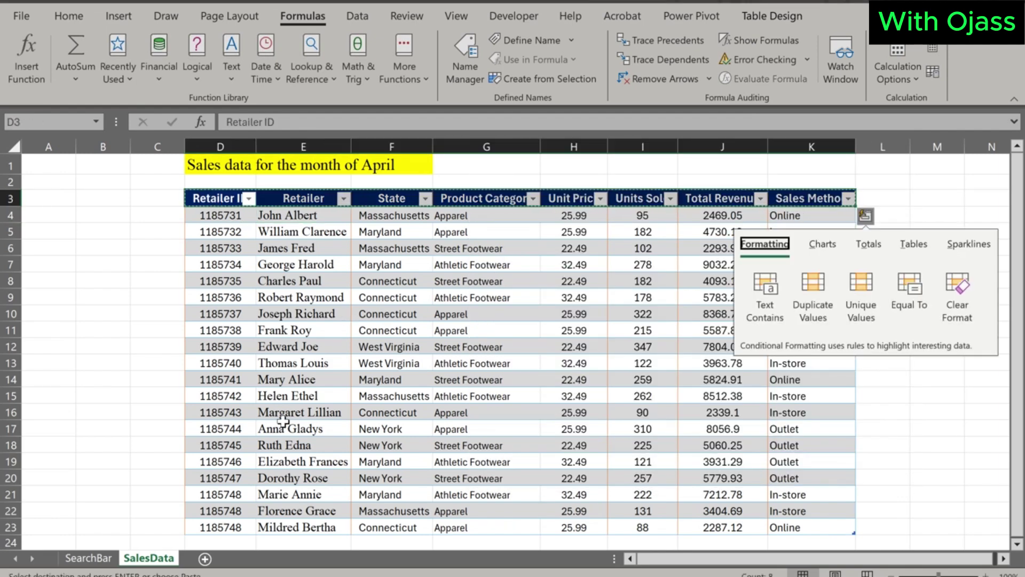
{"action": "left_click", "coordinate": [88, 558]}
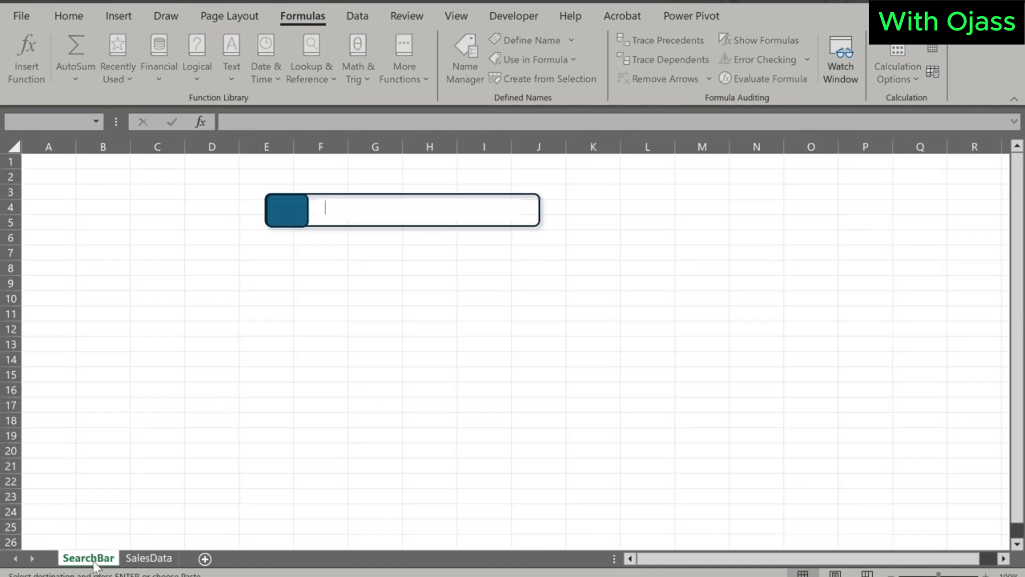
{"action": "left_click", "coordinate": [90, 241]}
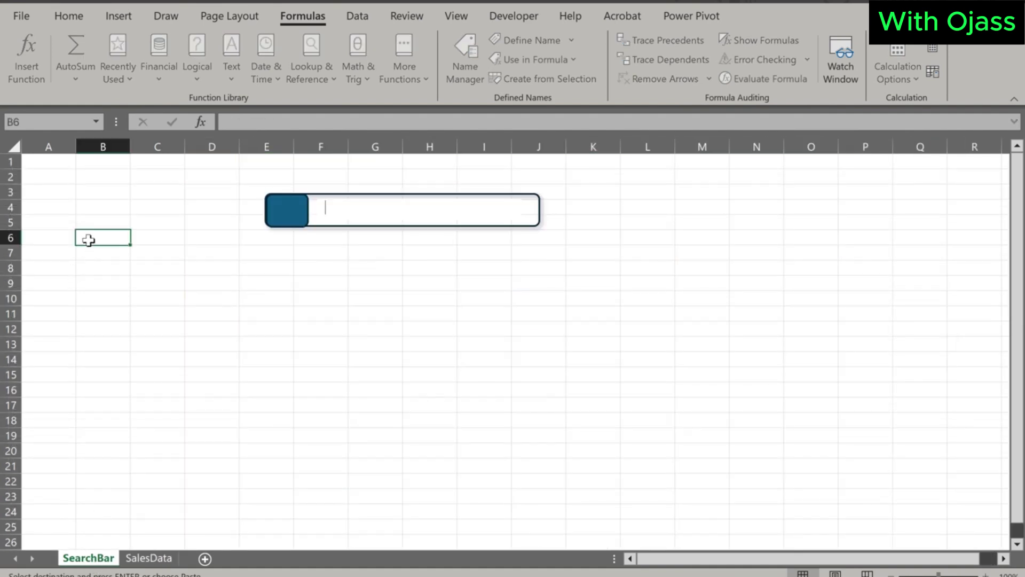
{"action": "key", "text": "ctrl+v"}
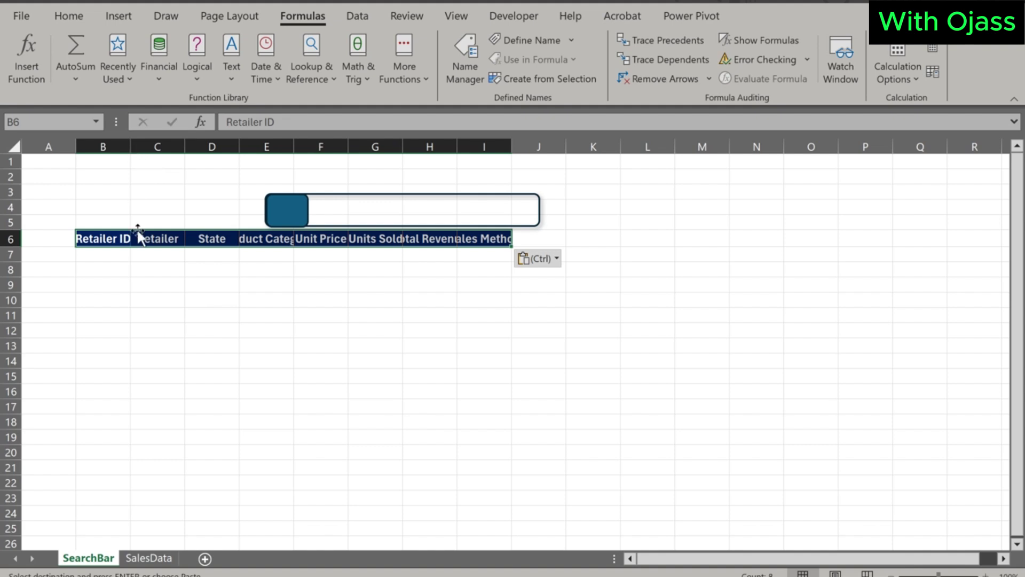
Widen column B to fit the Retailer ID header, undoing the trial width changes to the other columns.
{"action": "left_click", "coordinate": [136, 265]}
{"action": "mouse_move", "coordinate": [131, 147]}
{"action": "left_mouse_down"}
{"action": "mouse_move", "coordinate": [166, 146]}
{"action": "mouse_move", "coordinate": [137, 147]}
{"action": "left_mouse_up"}
{"action": "left_click_drag", "start_coordinate": [355, 144], "coordinate": [417, 142]}
{"action": "key", "text": "ctrl+z"}
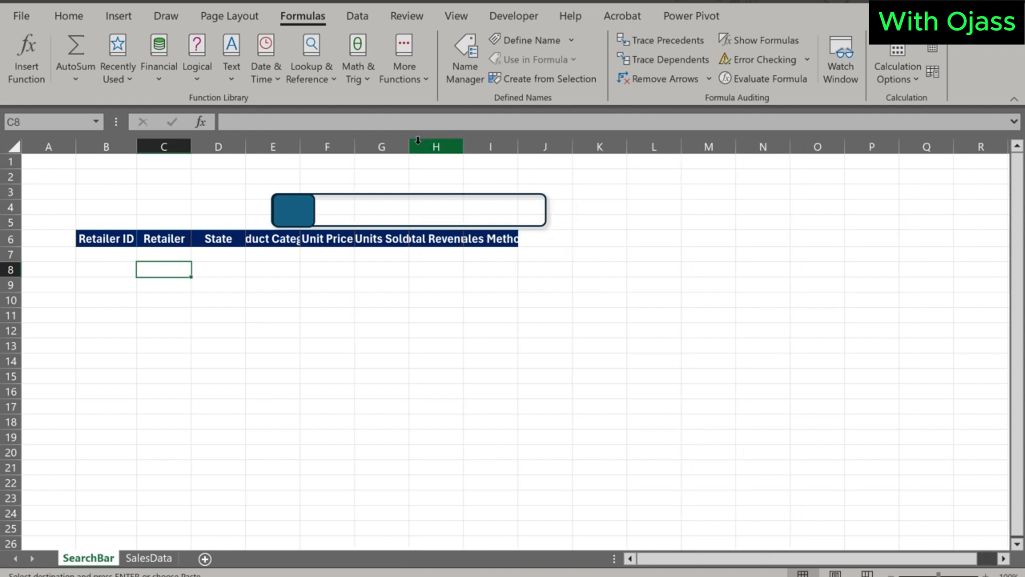
{"action": "key", "text": "ctrl+z"}
Turn on Design Mode and group the text box, the rounded outline and the blue rectangle of the search bar.
{"action": "left_click", "coordinate": [366, 326]}
{"action": "left_click", "coordinate": [326, 218]}
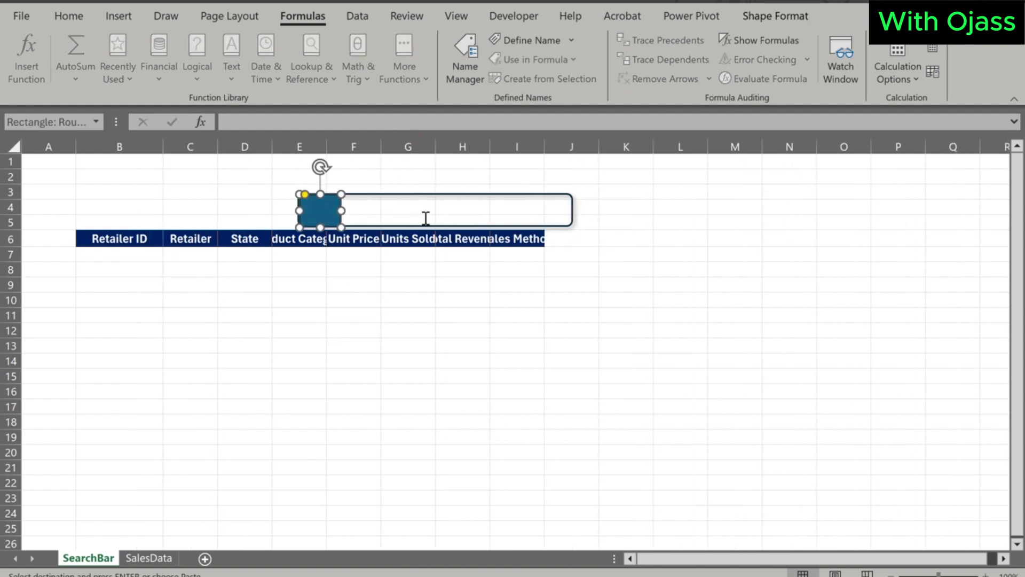
{"action": "left_click", "coordinate": [521, 11]}
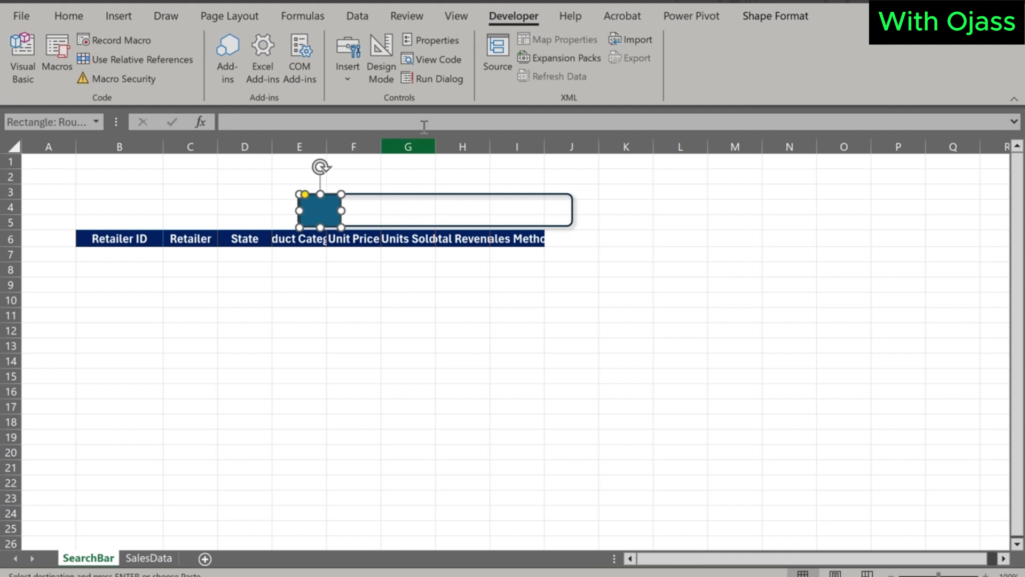
{"action": "left_click", "coordinate": [386, 64]}
{"action": "left_click", "coordinate": [377, 213]}
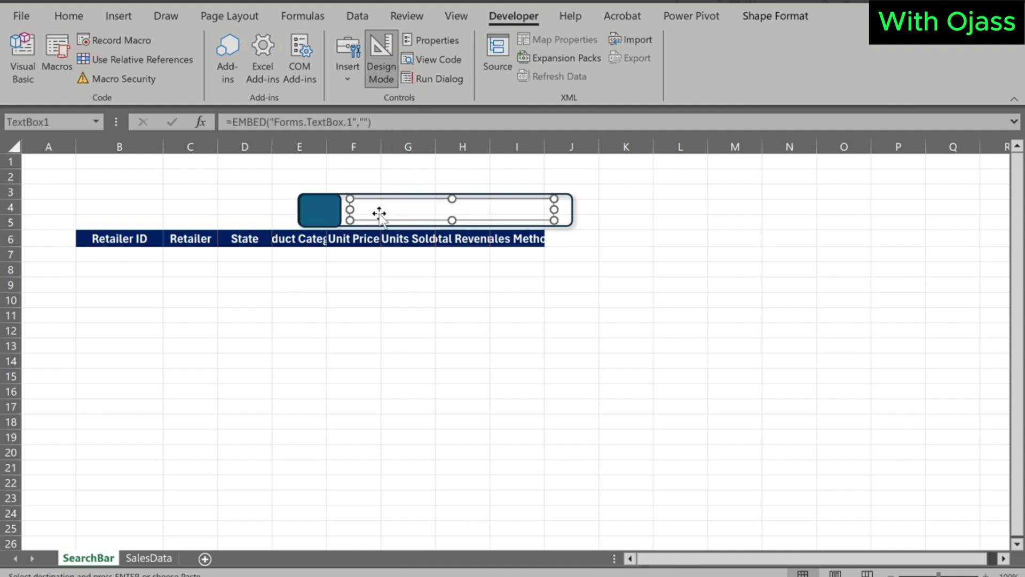
{"action": "left_click", "coordinate": [572, 226]}
{"action": "left_click", "coordinate": [321, 207], "text": "ctrl"}
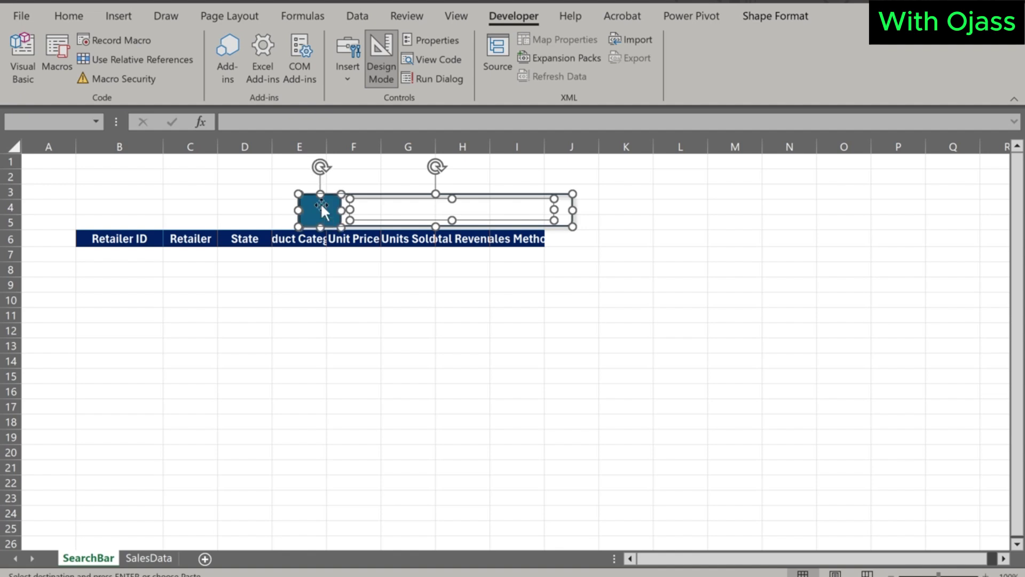
{"action": "right_click", "coordinate": [321, 204]}
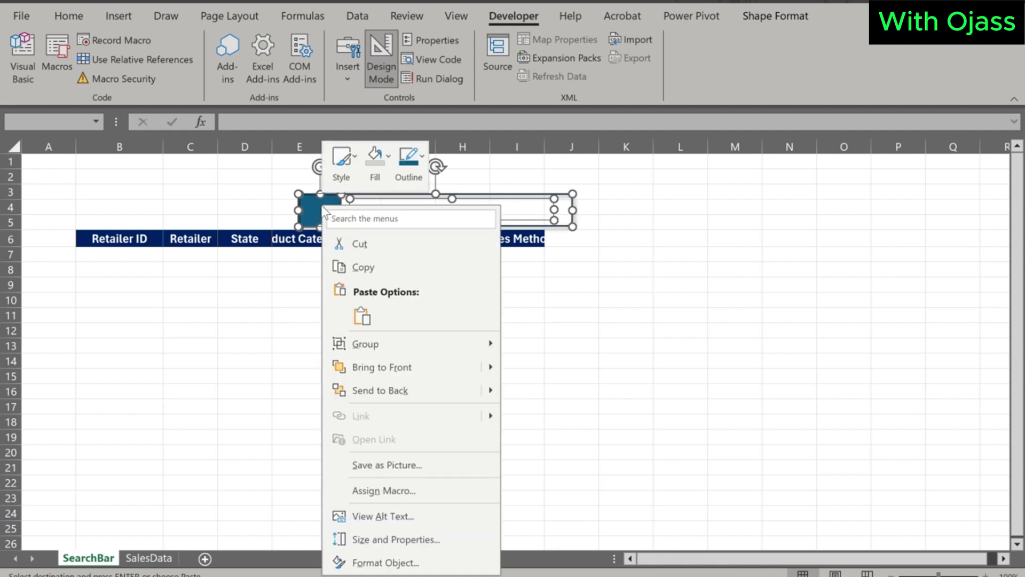
{"action": "mouse_move", "coordinate": [459, 342]}
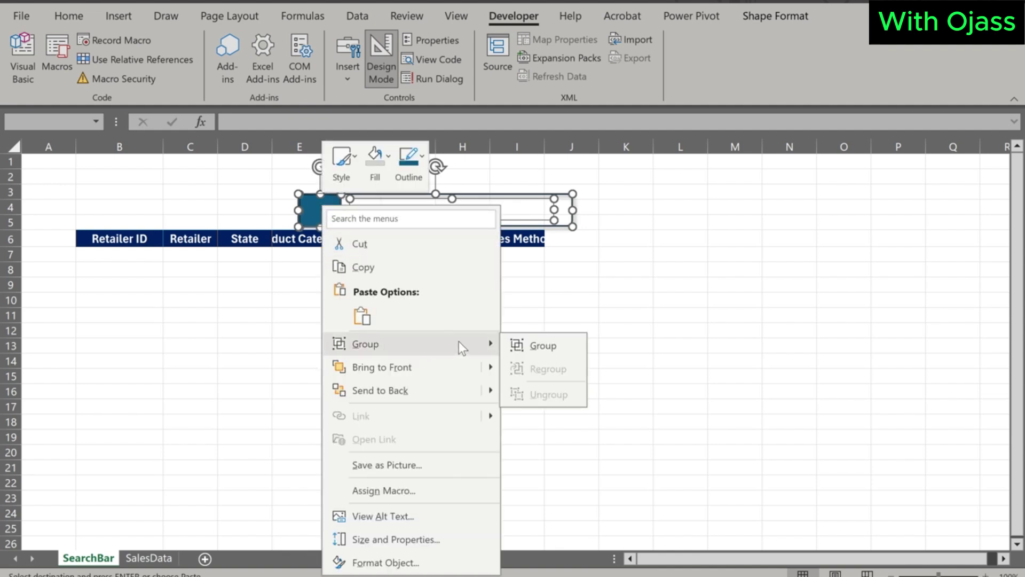
{"action": "left_click", "coordinate": [533, 343]}
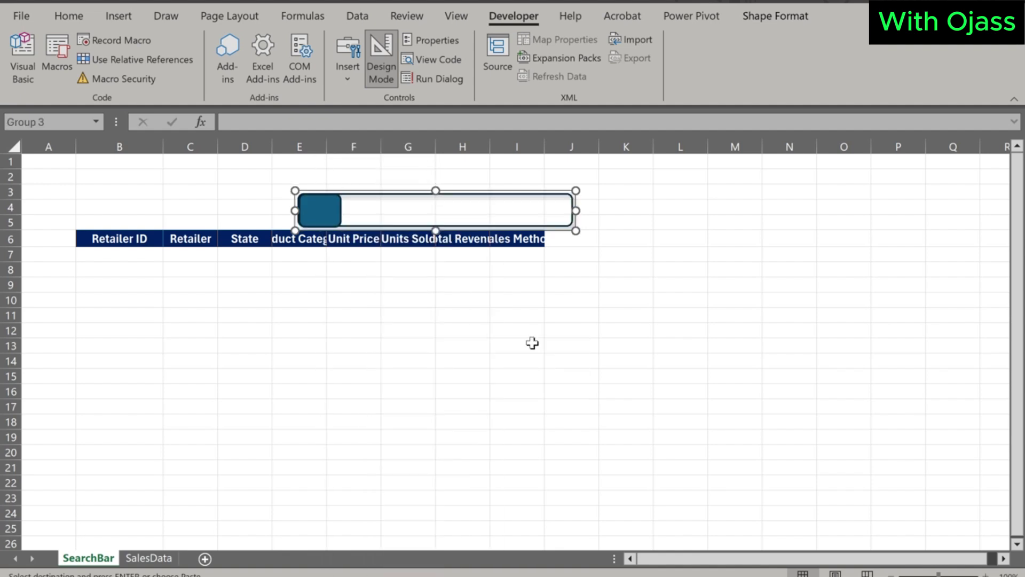
Set the grouped search bar's properties to Don't move or size with cells and close the format settings.
{"action": "right_click", "coordinate": [321, 210]}
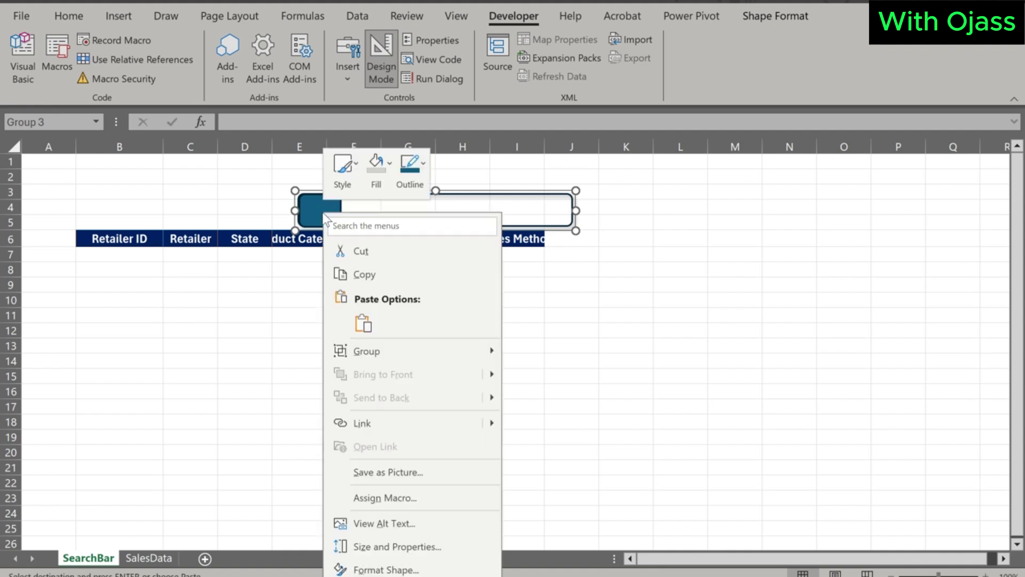
{"action": "left_click", "coordinate": [418, 547]}
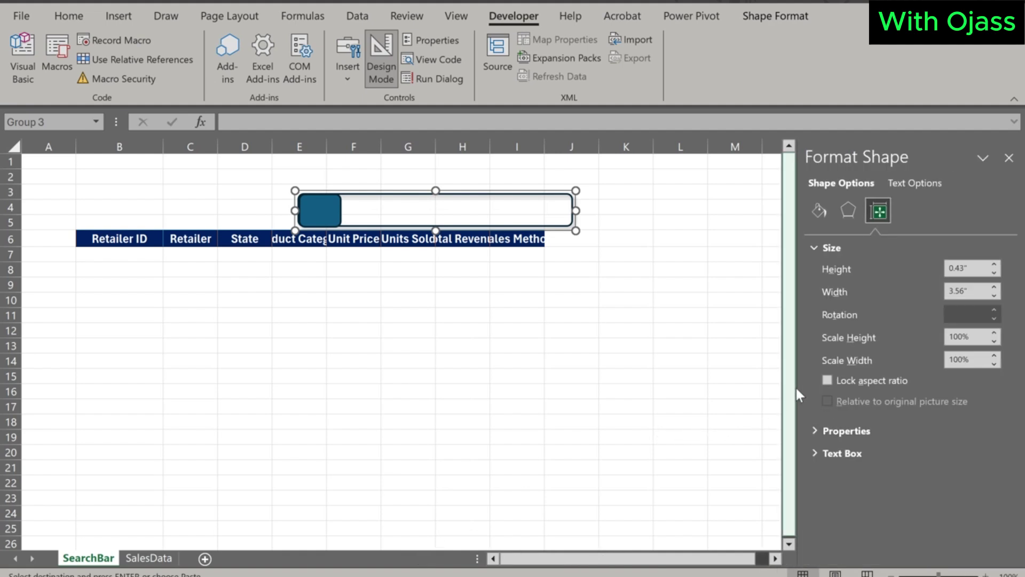
{"action": "left_click_drag", "start_coordinate": [797, 370], "coordinate": [606, 393]}
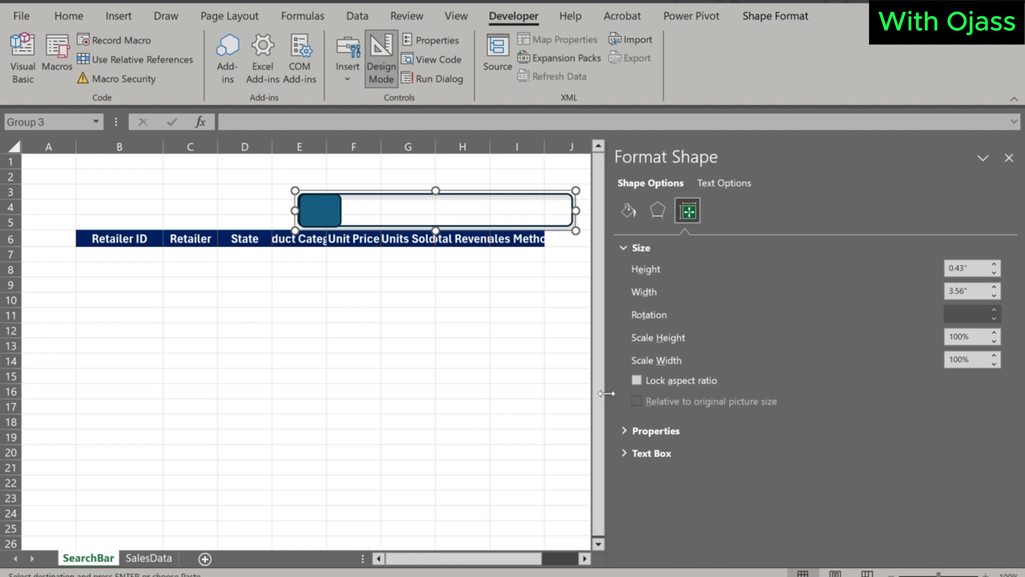
{"action": "left_click", "coordinate": [622, 431]}
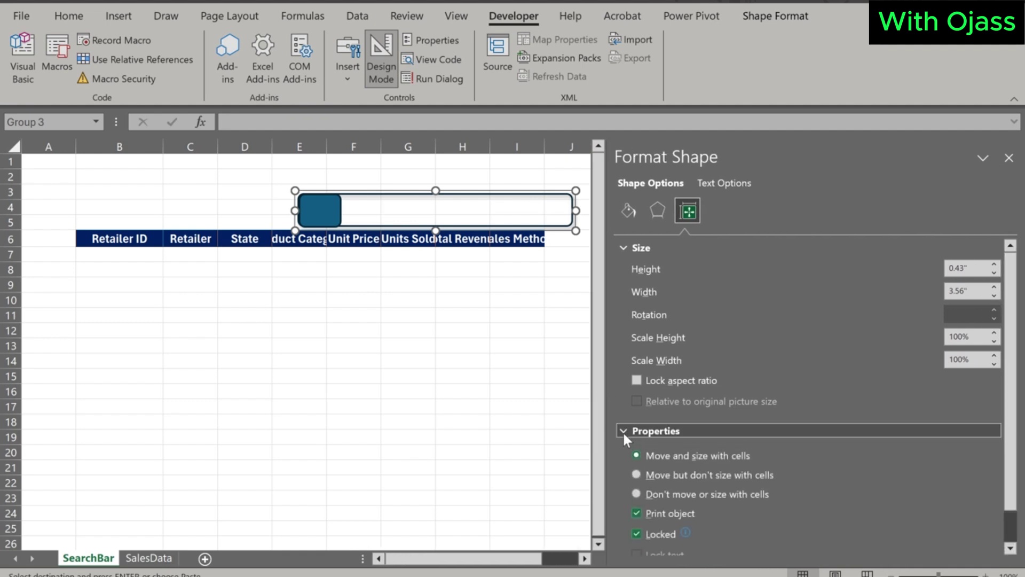
{"action": "left_click", "coordinate": [637, 494]}
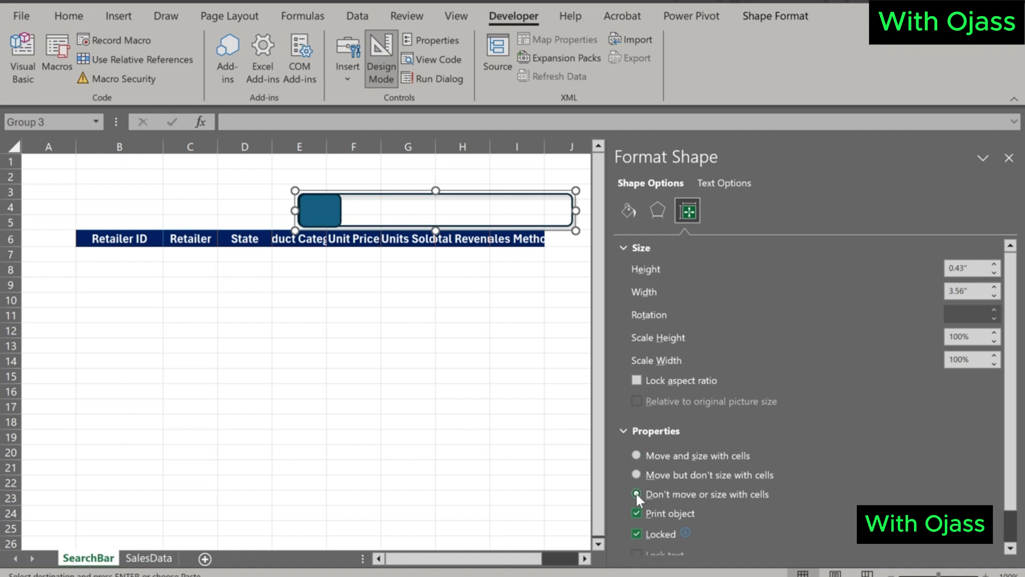
{"action": "left_click", "coordinate": [1008, 158]}
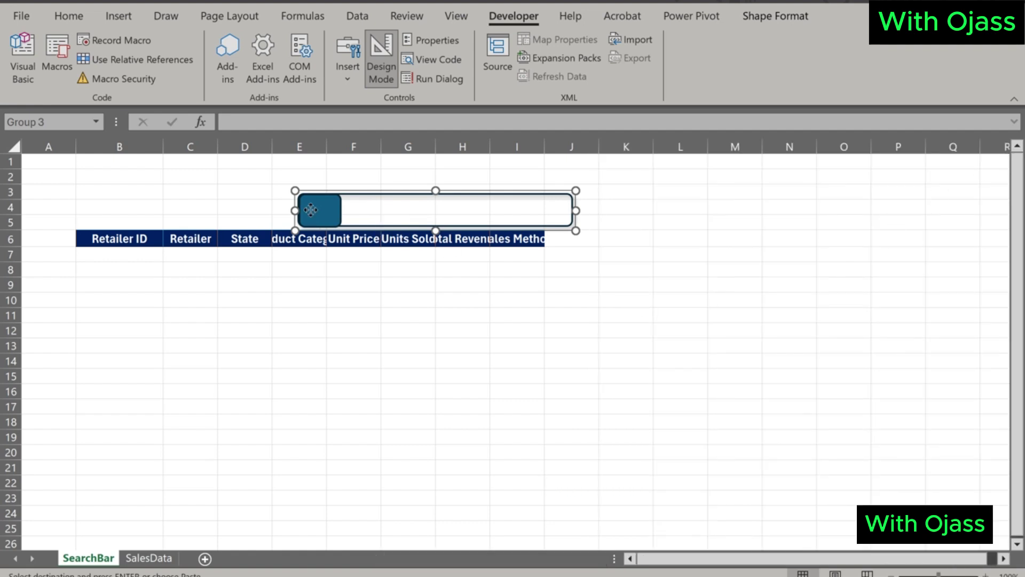
Move the search bar group above columns C to F and widen columns C to I to fit their headers.
{"action": "left_click_drag", "start_coordinate": [309, 207], "coordinate": [232, 201]}
{"action": "left_click_drag", "start_coordinate": [217, 147], "coordinate": [778, 146]}
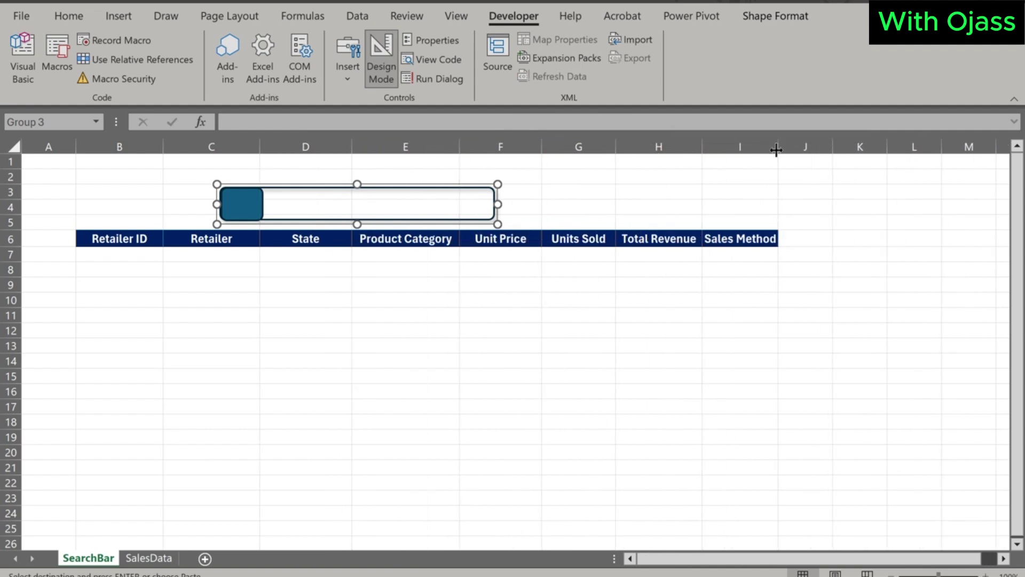
{"action": "left_click", "coordinate": [212, 330]}
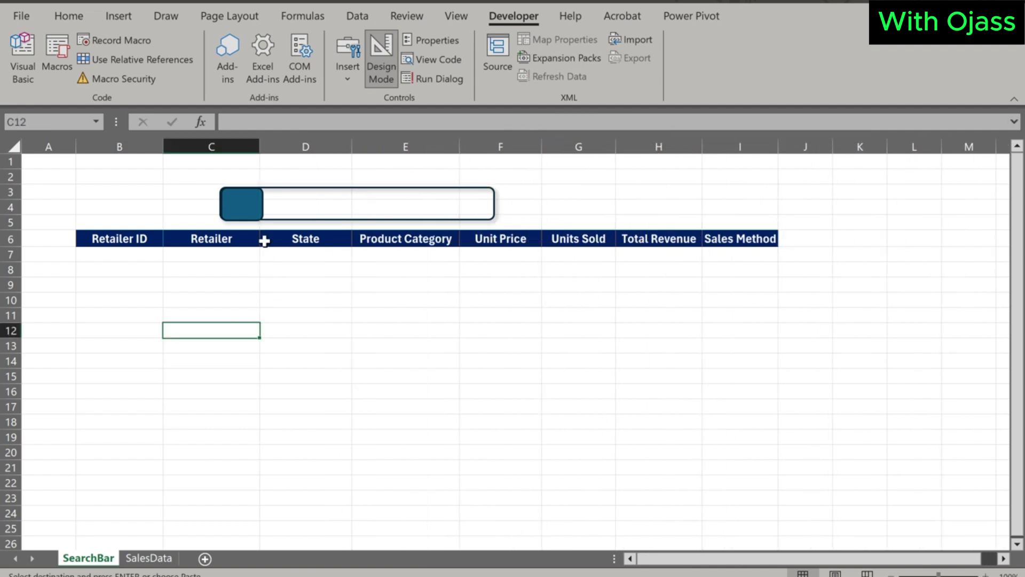
Leave Design Mode and ungroup the search bar shapes.
{"action": "left_click", "coordinate": [293, 210]}
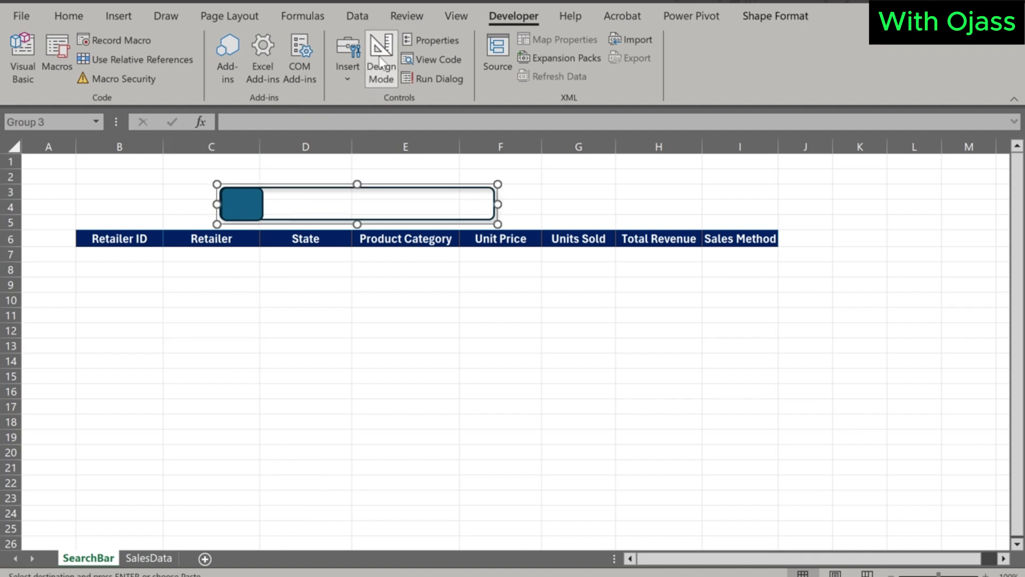
{"action": "key", "text": "Escape"}
{"action": "double_click", "coordinate": [257, 211]}
{"action": "right_click", "coordinate": [257, 223]}
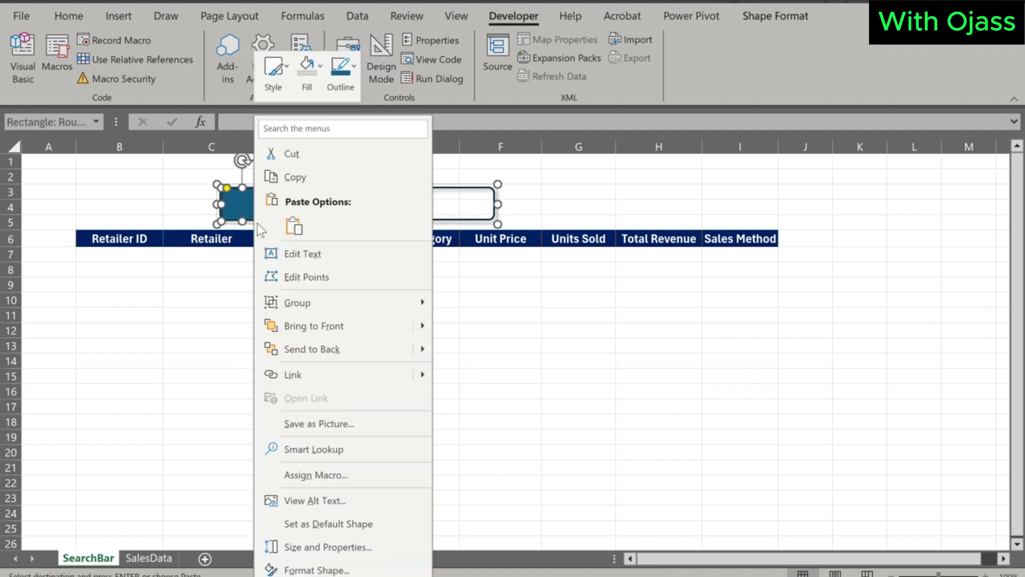
{"action": "mouse_move", "coordinate": [383, 300]}
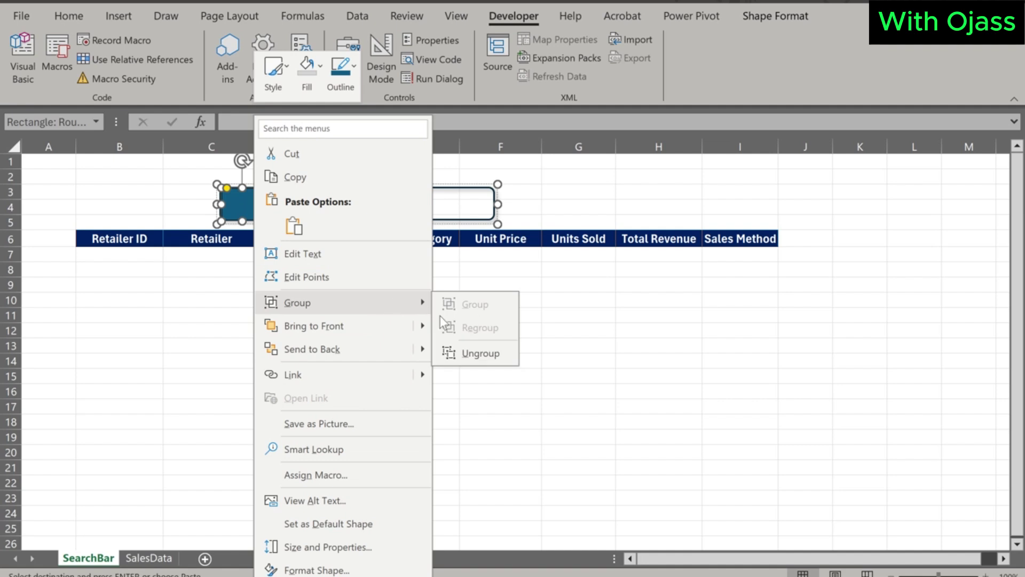
{"action": "left_click", "coordinate": [463, 351]}
{"action": "left_click", "coordinate": [325, 314]}
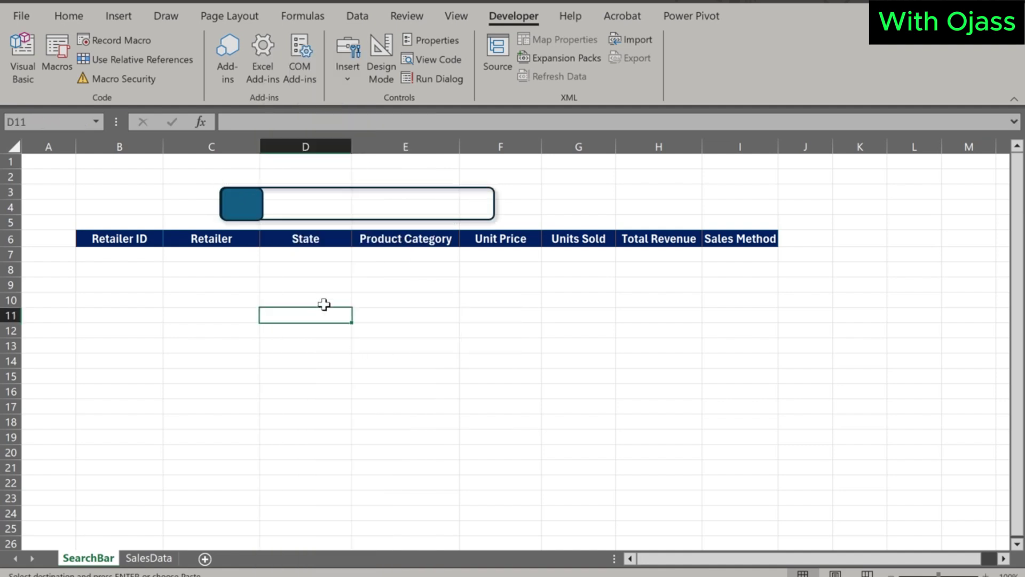
Test the search text box with the entries hh and 11, clearing each one.
{"action": "left_click", "coordinate": [288, 202]}
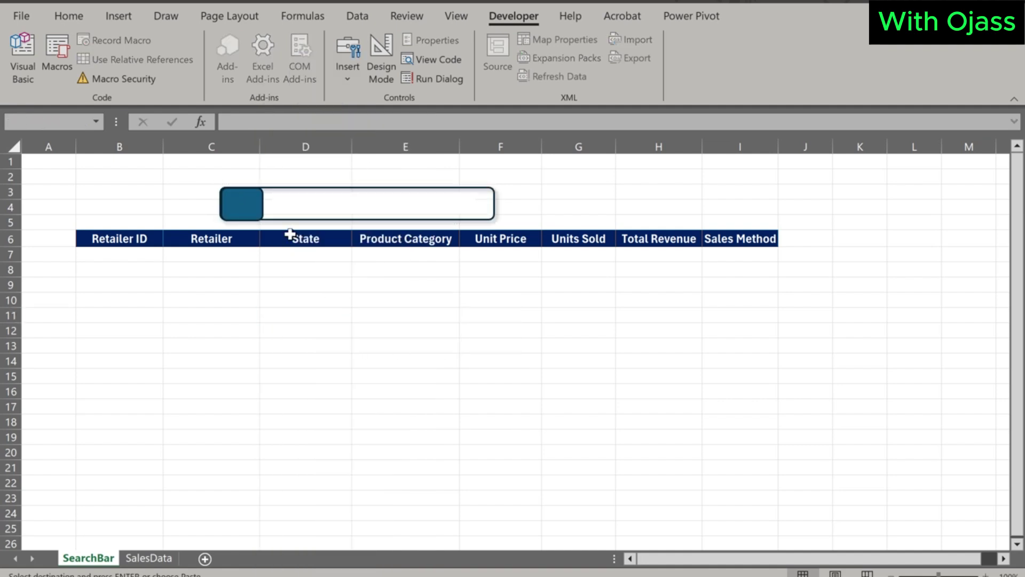
{"action": "type", "text": "hh"}
{"action": "key", "text": "BackSpace"}
{"action": "key", "text": "BackSpace"}
{"action": "type", "text": "11"}
{"action": "key", "text": "BackSpace"}
{"action": "key", "text": "BackSpace"}
Start a FILTER formula in cell B7 with the SalesData table as its array argument.
{"action": "left_click", "coordinate": [90, 258]}
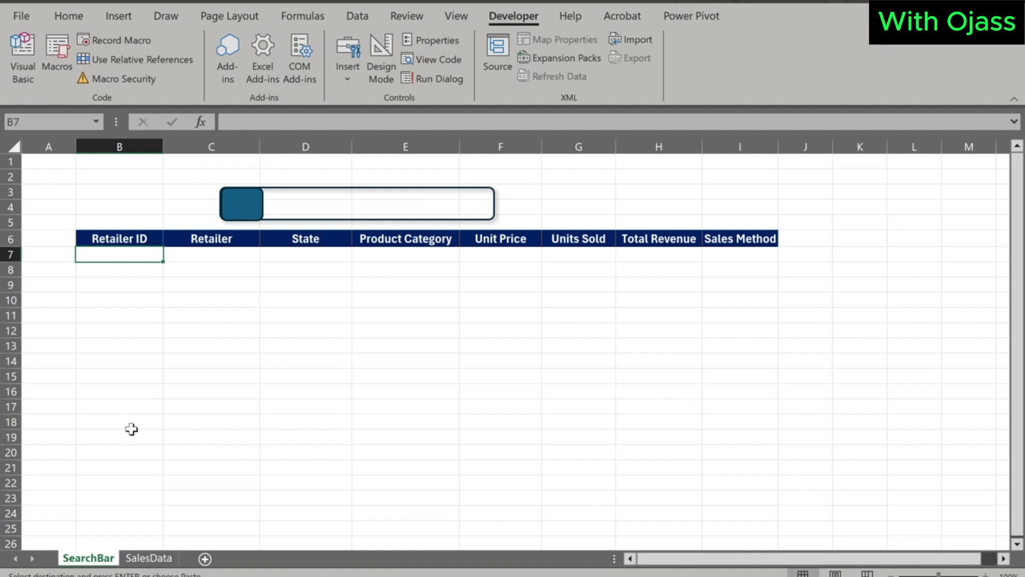
{"action": "type", "text": "="}
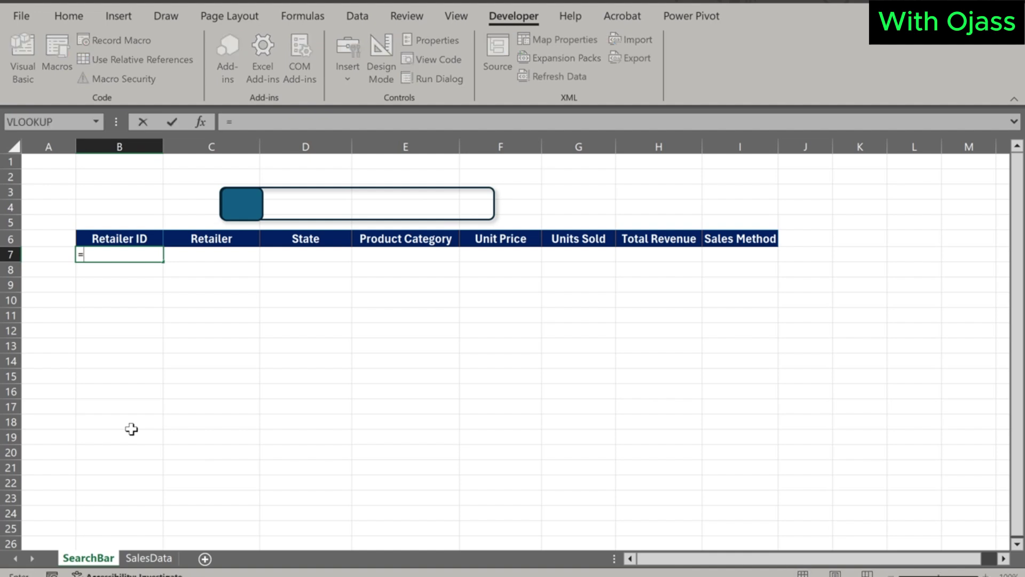
{"action": "type", "text": "fi"}
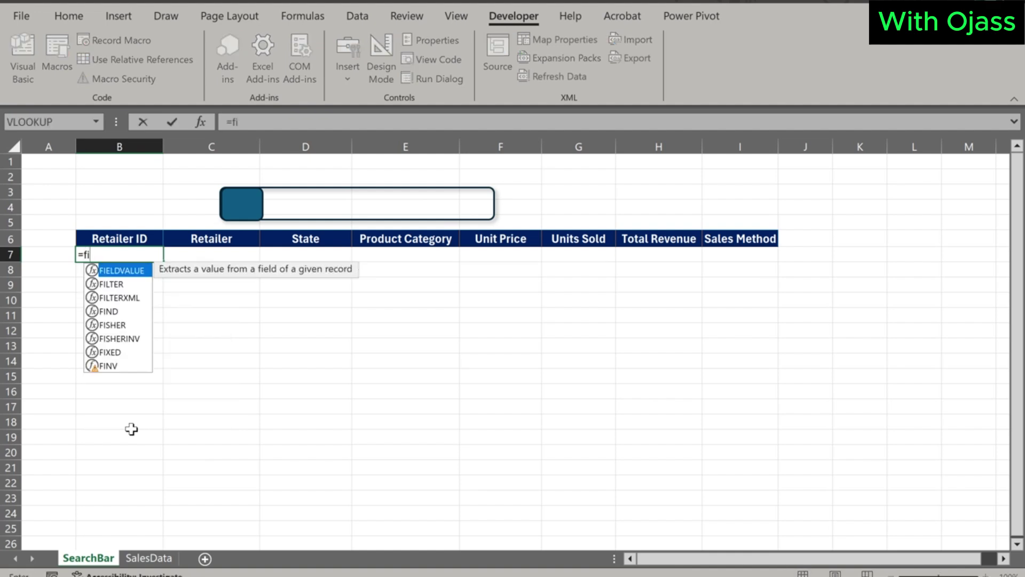
{"action": "type", "text": "lt"}
{"action": "key", "text": "Tab"}
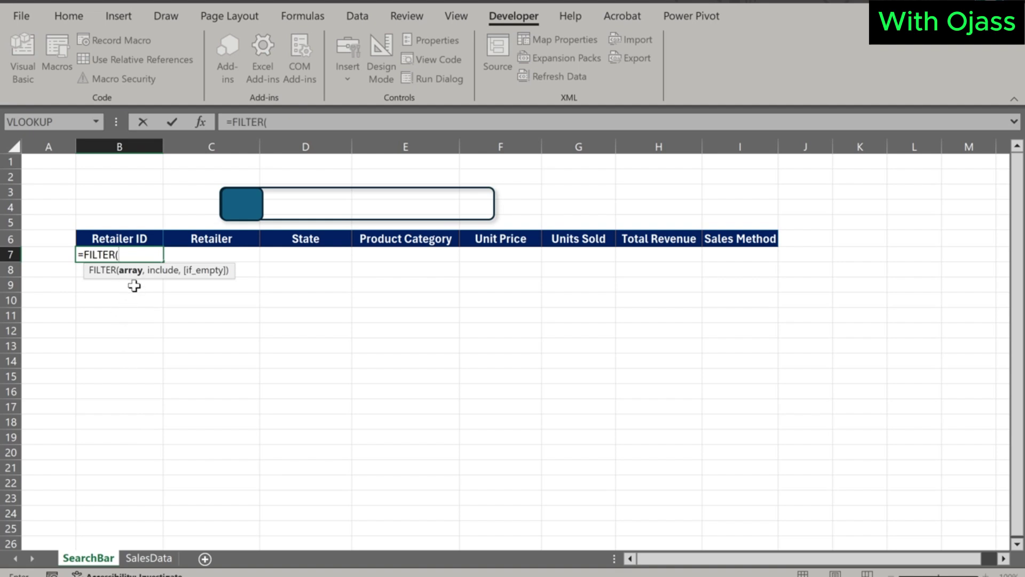
{"action": "type", "text": "d"}
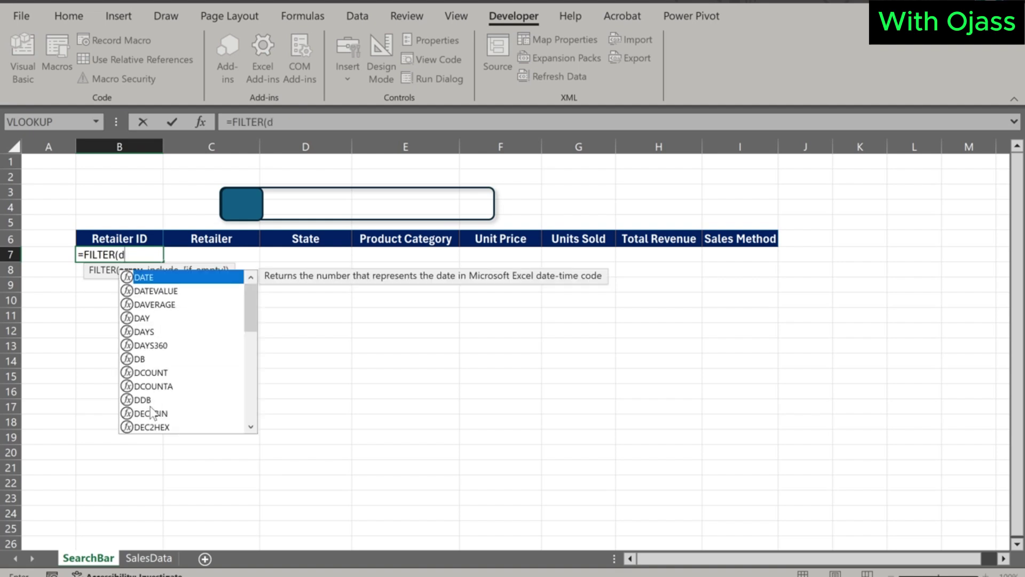
{"action": "key", "text": "BackSpace"}
{"action": "type", "text": "sal"}
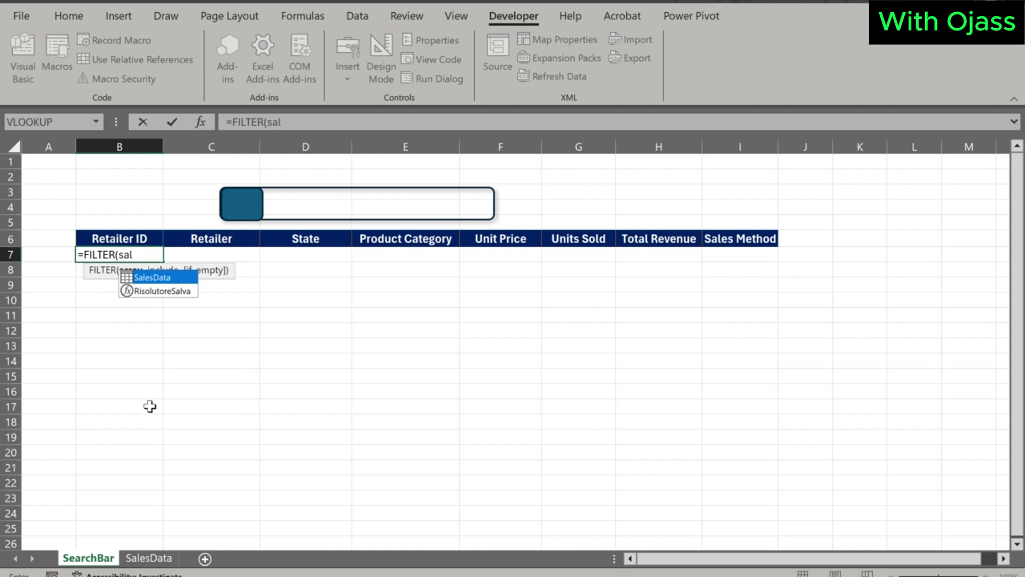
{"action": "key", "text": "Tab"}
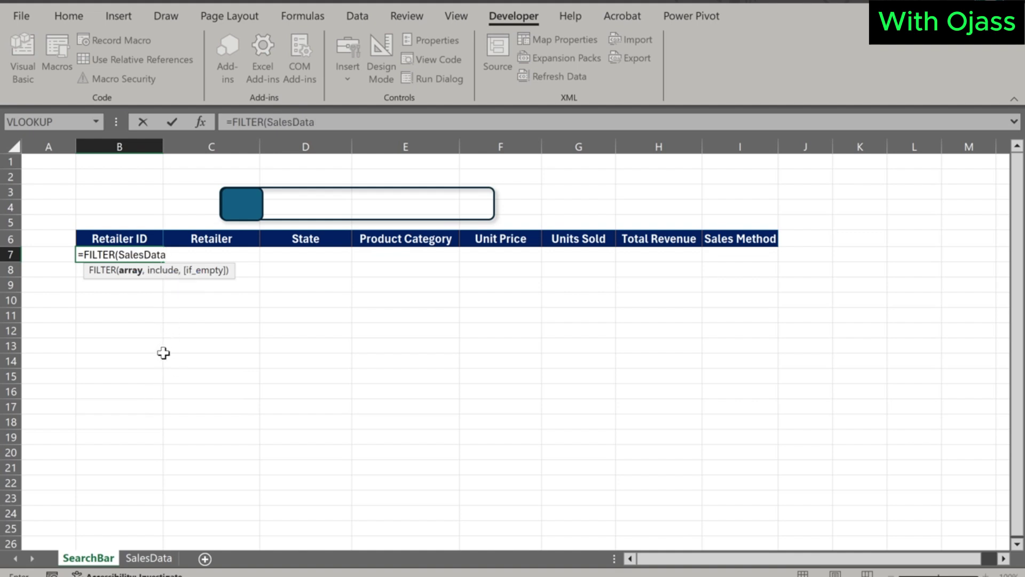
{"action": "type", "text": ","}
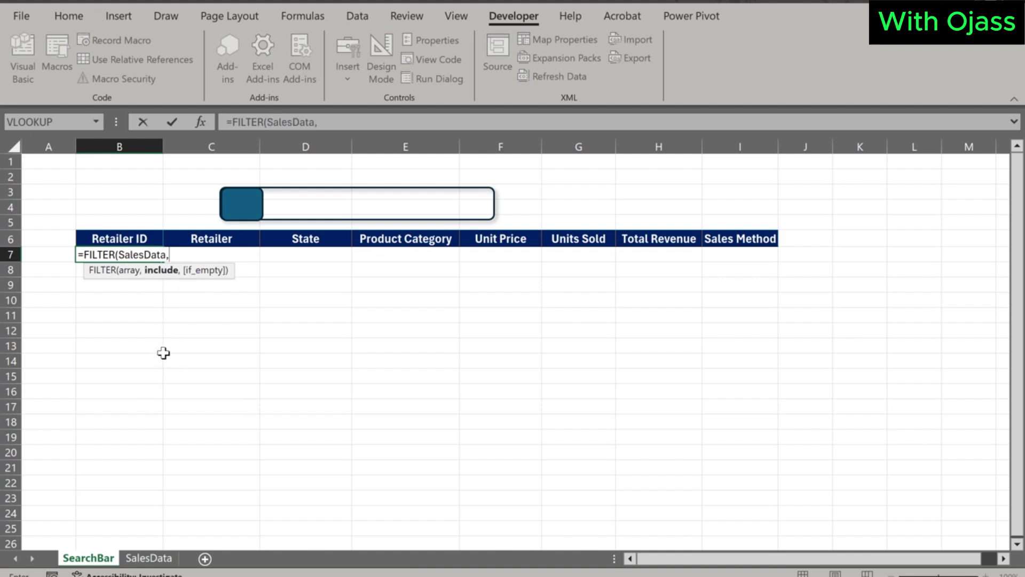
Nest NOT, ISERROR and SEARCH functions in the FILTER formula's include argument.
{"action": "type", "text": "n"}
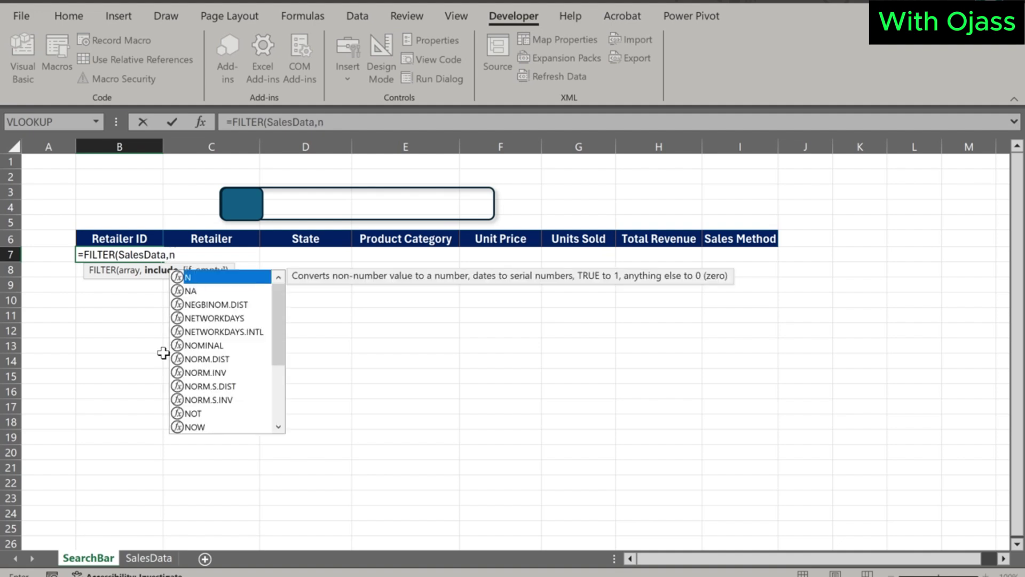
{"action": "type", "text": "ot"}
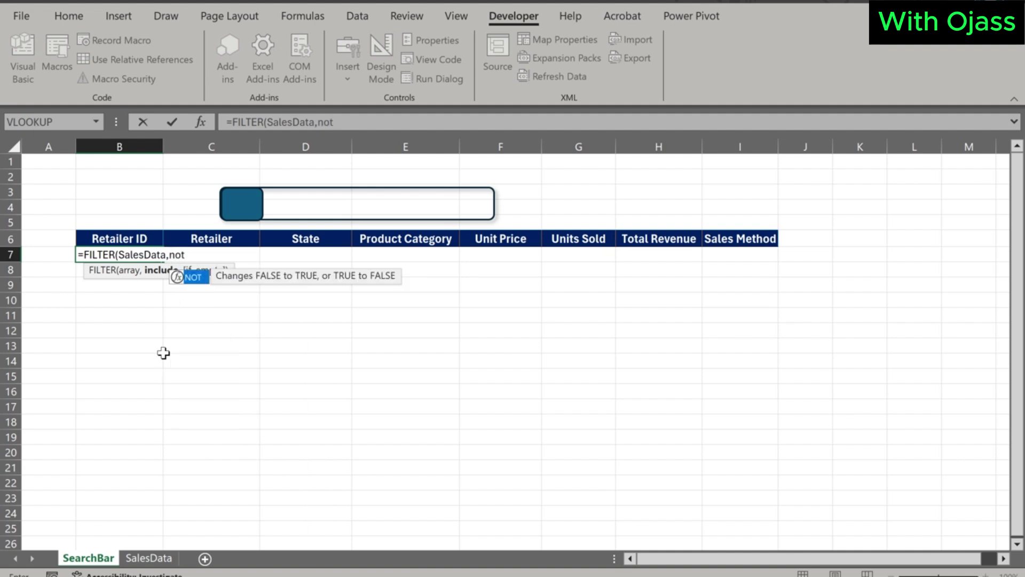
{"action": "key", "text": "Tab"}
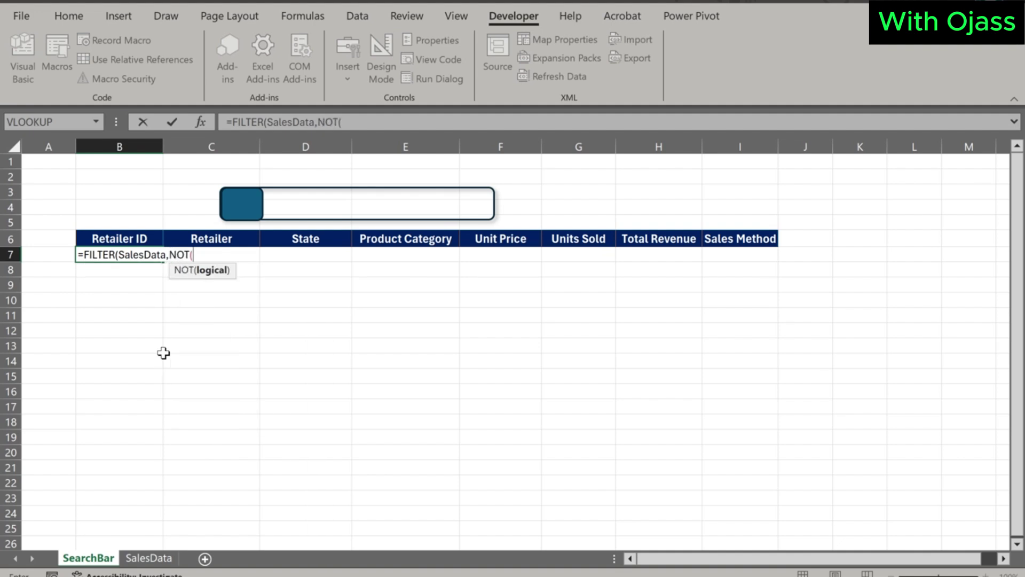
{"action": "type", "text": "ise"}
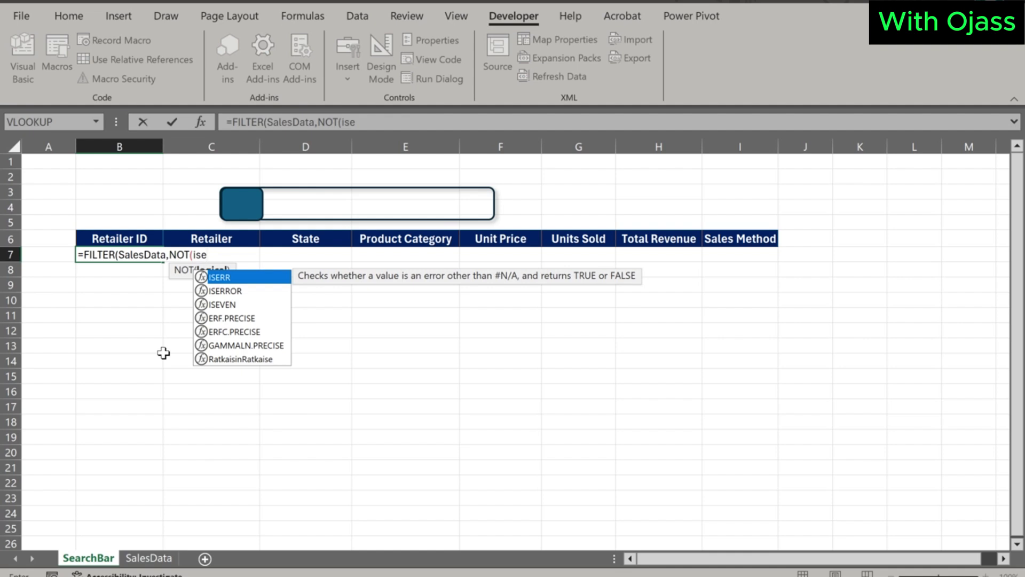
{"action": "key", "text": "Down"}
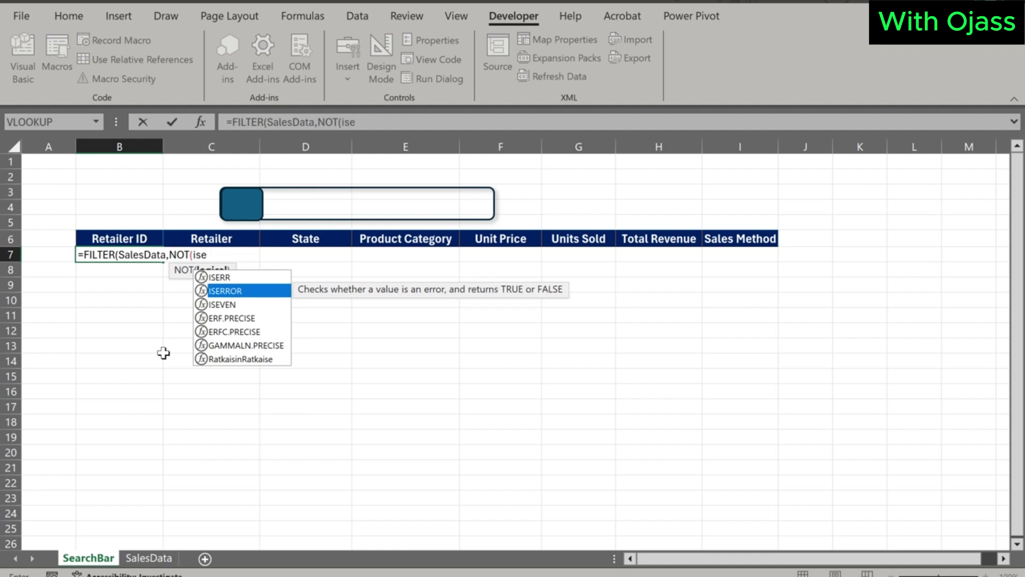
{"action": "key", "text": "Tab"}
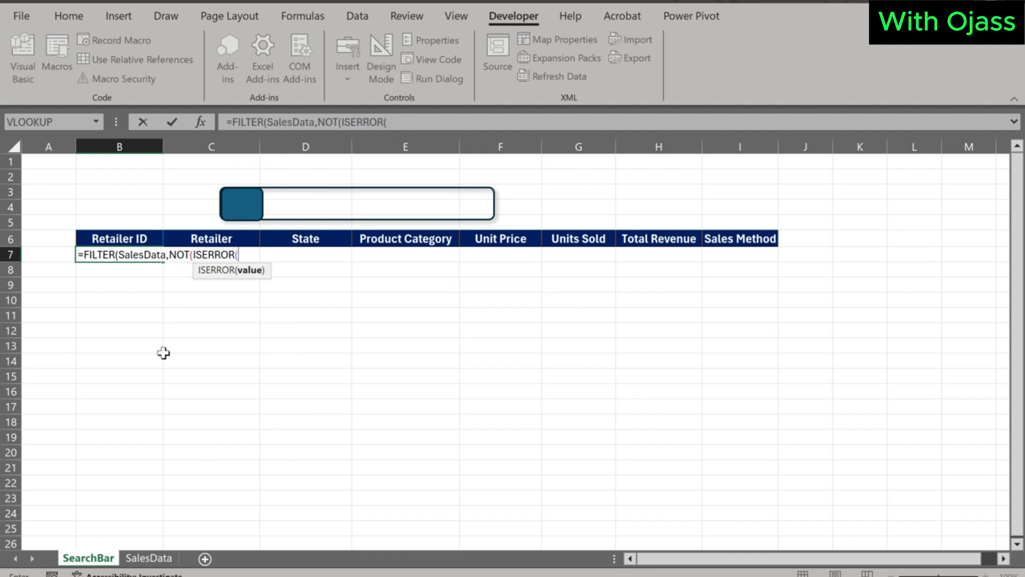
{"action": "type", "text": "se"}
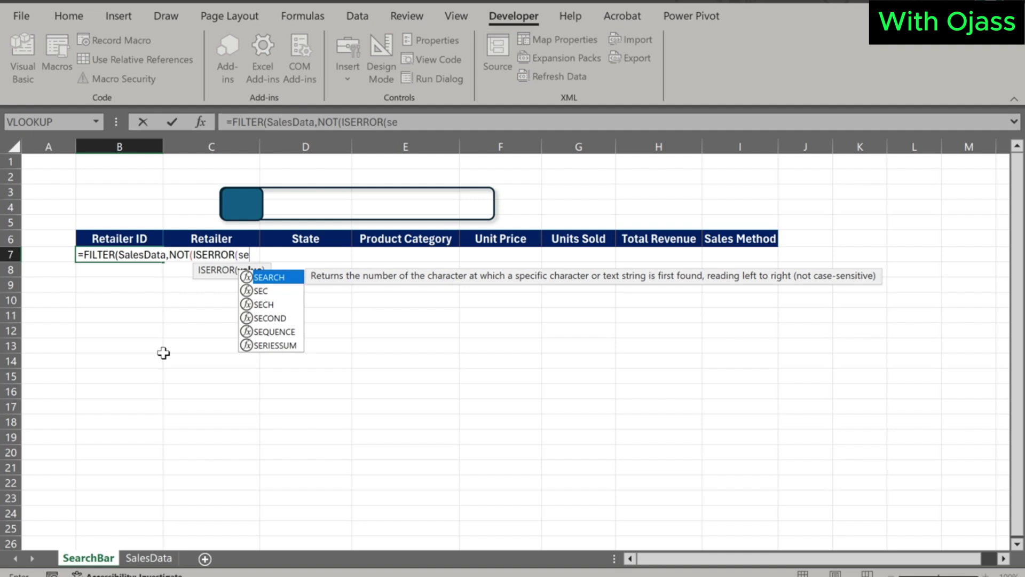
{"action": "type", "text": "a"}
{"action": "key", "text": "Tab"}
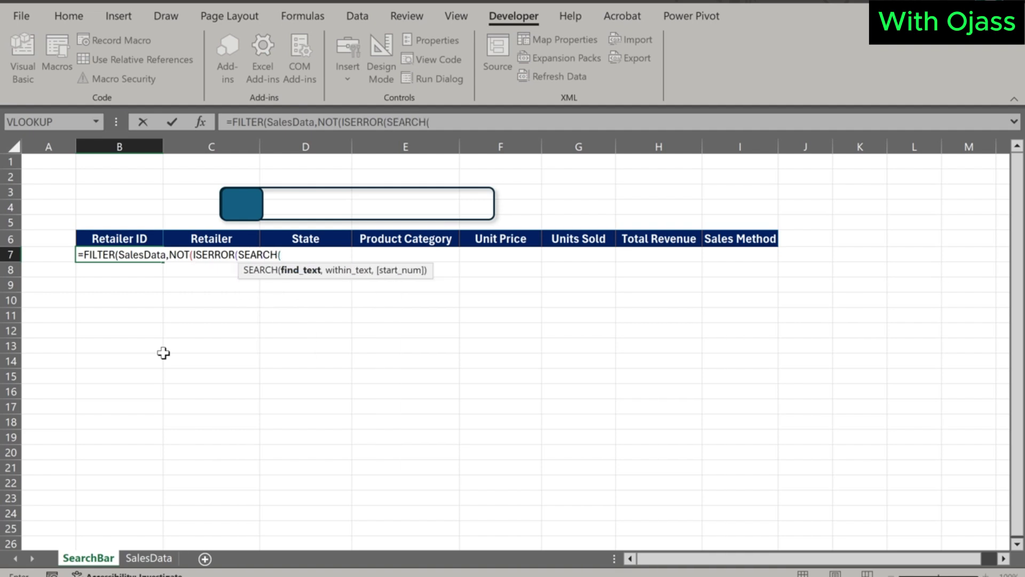
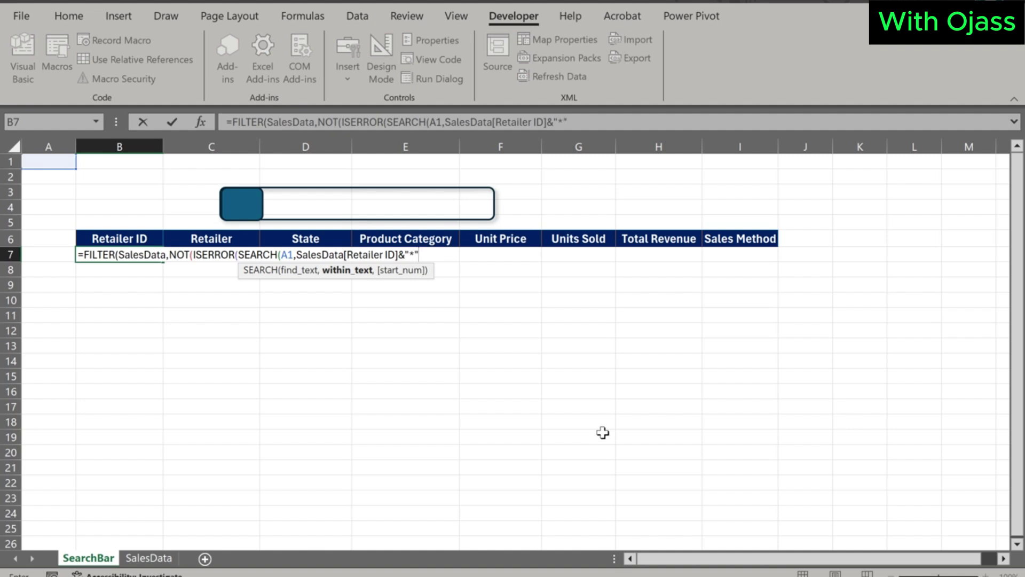
Extend the SEARCH within_text with SalesData[Retailer] and SalesData[State], joined by &"*"& separators.
{"action": "type", "text": "&sa"}
{"action": "key", "text": "Tab"}
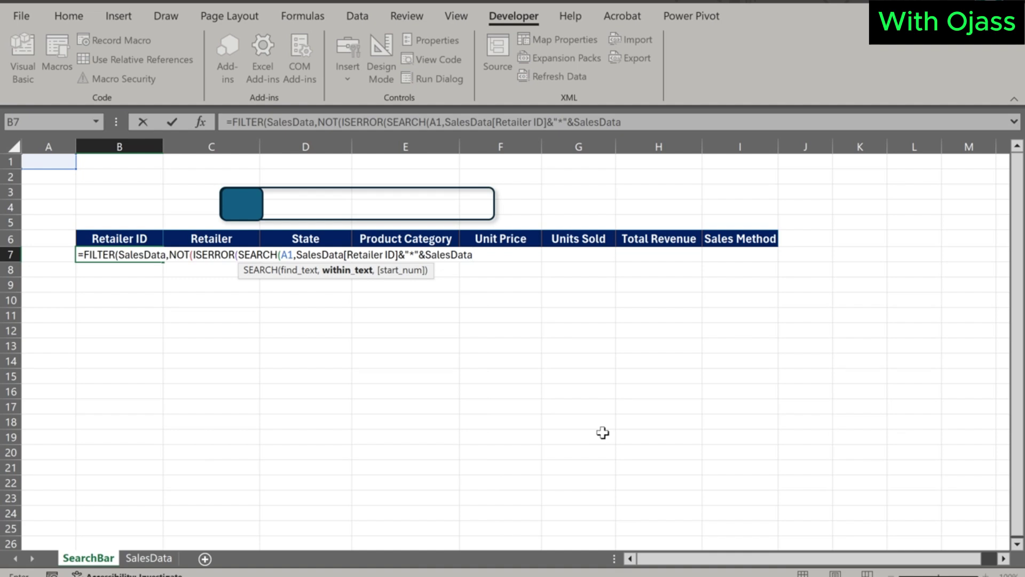
{"action": "type", "text": "["}
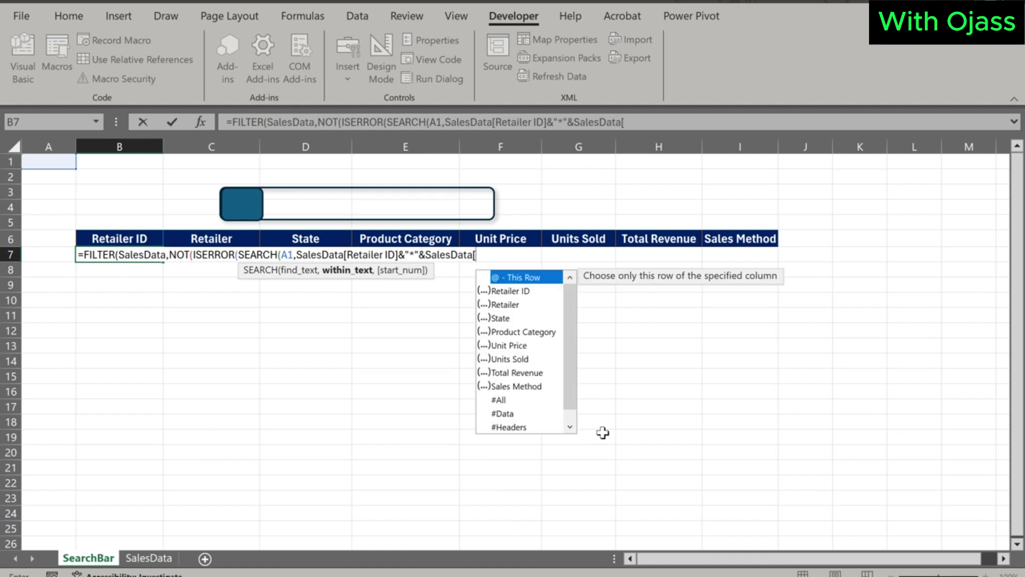
{"action": "double_click", "coordinate": [505, 305]}
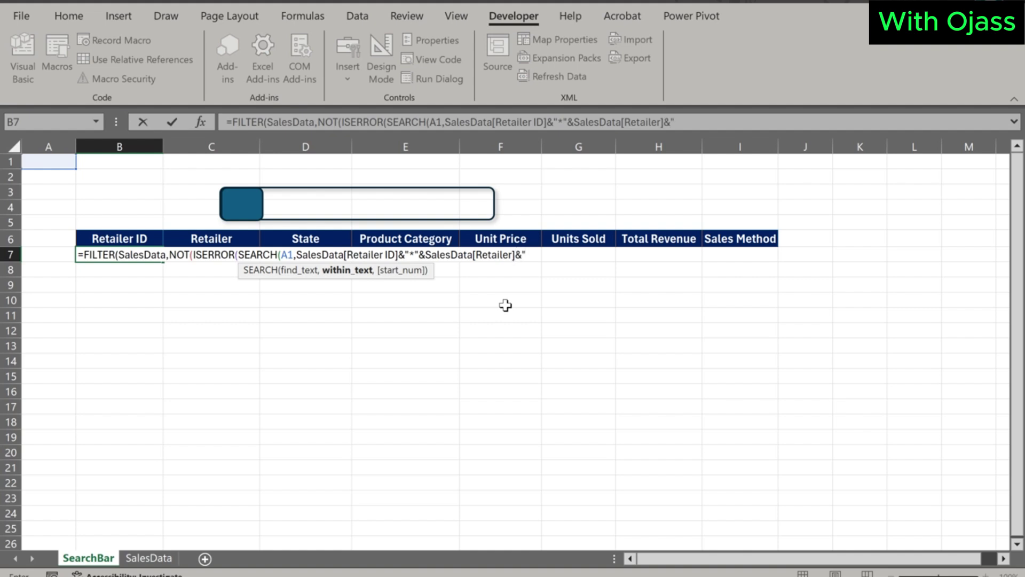
{"action": "type", "text": "&SalesData["}
{"action": "double_click", "coordinate": [614, 318]}
{"action": "type", "text": "]"}
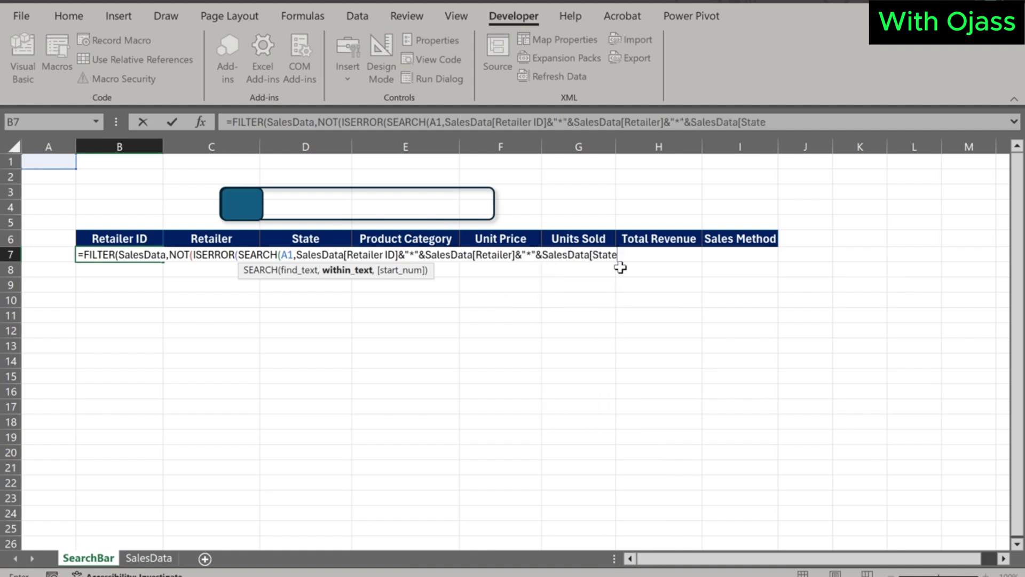
Append a "*" separator, SalesData[Product Category] and another "*" separator to the SEARCH within_text.
{"action": "left_click_drag", "start_coordinate": [522, 254], "coordinate": [536, 255]}
{"action": "key", "text": "ctrl+c"}
{"action": "key", "text": "End"}
{"action": "key", "text": "ctrl+v"}
{"action": "type", "text": "sal"}
{"action": "key", "text": "Tab"}
{"action": "type", "text": "["}
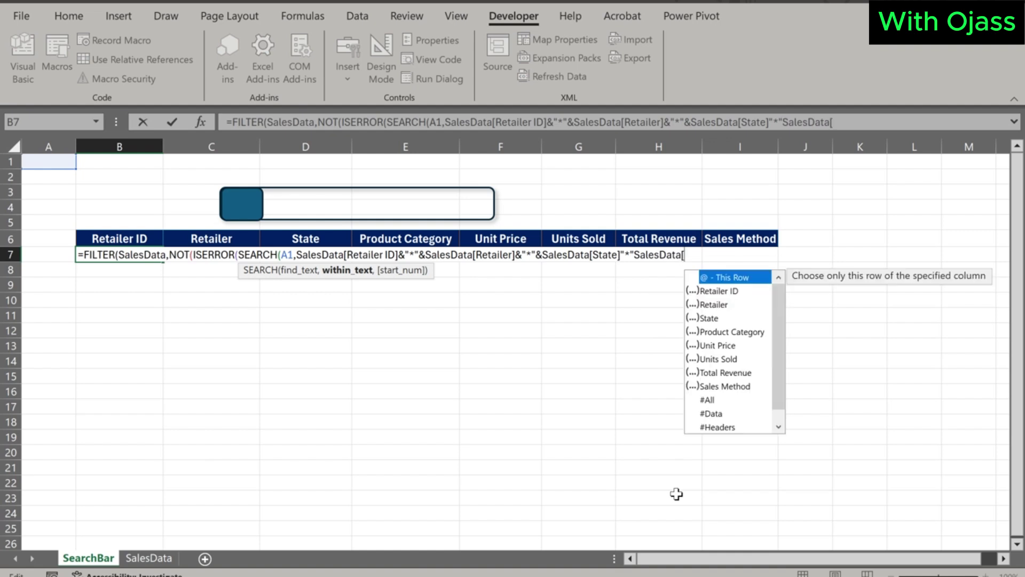
{"action": "left_click", "coordinate": [735, 332]}
{"action": "double_click", "coordinate": [735, 332]}
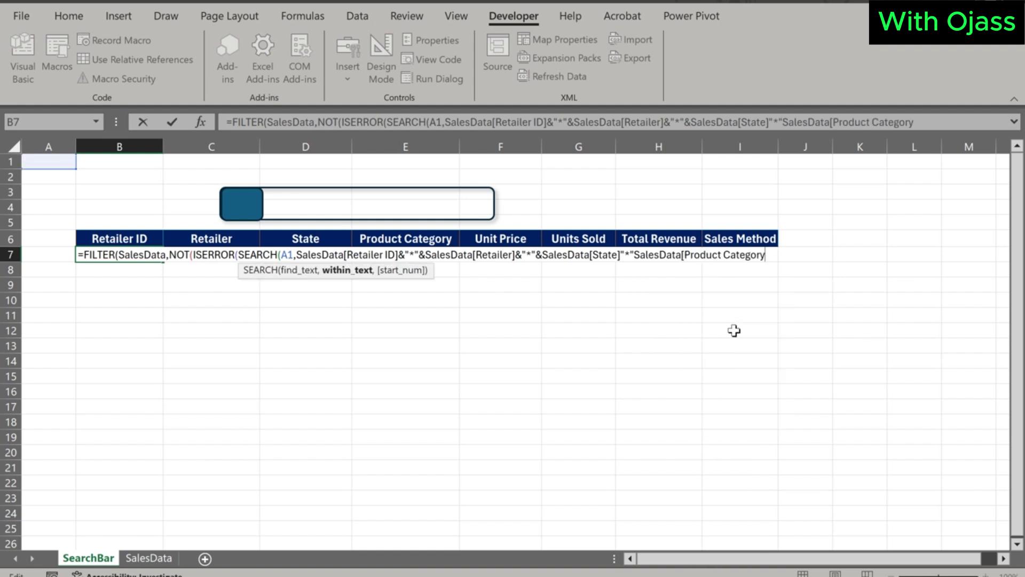
{"action": "type", "text": "]\"*\""}
Insert the missing & operators around the "*" separators that follow the State and Product Category references.
{"action": "key", "text": "Left"}
{"action": "key", "text": "Left"}
{"action": "key", "text": "Left"}
{"action": "key", "text": "Left"}
{"action": "key", "text": "Left"}
{"action": "key", "text": "Left"}
{"action": "key", "text": "Left"}
{"action": "key", "text": "Left"}
{"action": "key", "text": "Left"}
{"action": "key", "text": "Left"}
{"action": "key", "text": "Left"}
{"action": "key", "text": "Left"}
{"action": "key", "text": "Left"}
{"action": "key", "text": "Left"}
{"action": "key", "text": "Left"}
{"action": "key", "text": "Left"}
{"action": "key", "text": "Left"}
{"action": "key", "text": "Left"}
{"action": "key", "text": "Left"}
{"action": "key", "text": "Left"}
{"action": "type", "text": "&"}
{"action": "key", "text": "Right"}
{"action": "key", "text": "Right"}
{"action": "key", "text": "Right"}
{"action": "type", "text": "&"}
{"action": "left_click", "coordinate": [783, 255]}
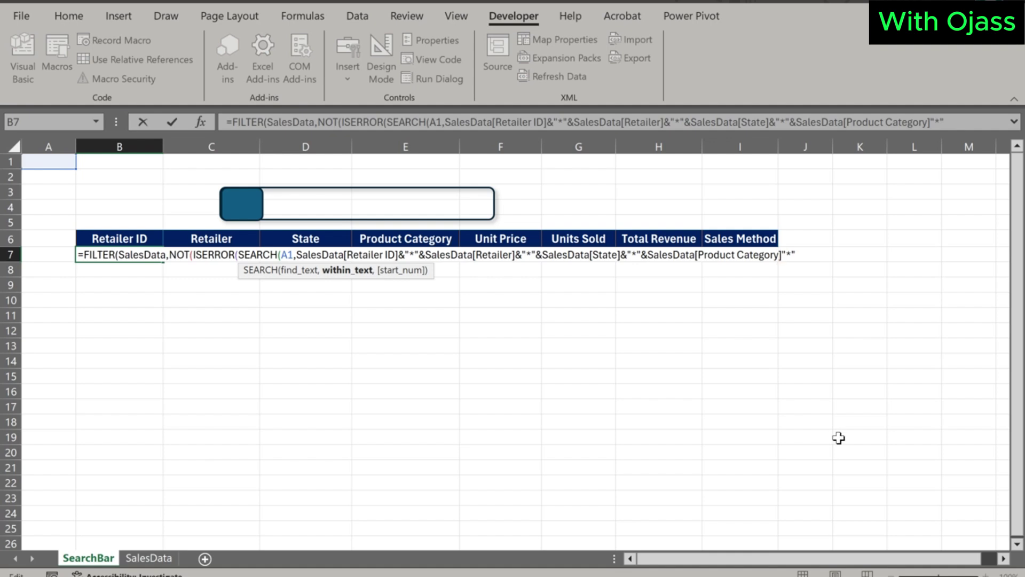
{"action": "type", "text": "&"}
{"action": "key", "text": "BackSpace"}
{"action": "type", "text": "&"}
{"action": "key", "text": "Right"}
{"action": "key", "text": "Right"}
{"action": "key", "text": "Right"}
{"action": "type", "text": "&"}
{"action": "key", "text": "shift+Left"}
{"action": "key", "text": "shift+Left"}
{"action": "key", "text": "shift+Left"}
{"action": "key", "text": "shift+Left"}
{"action": "key", "text": "shift+Left"}
{"action": "left_click", "coordinate": [811, 255]}
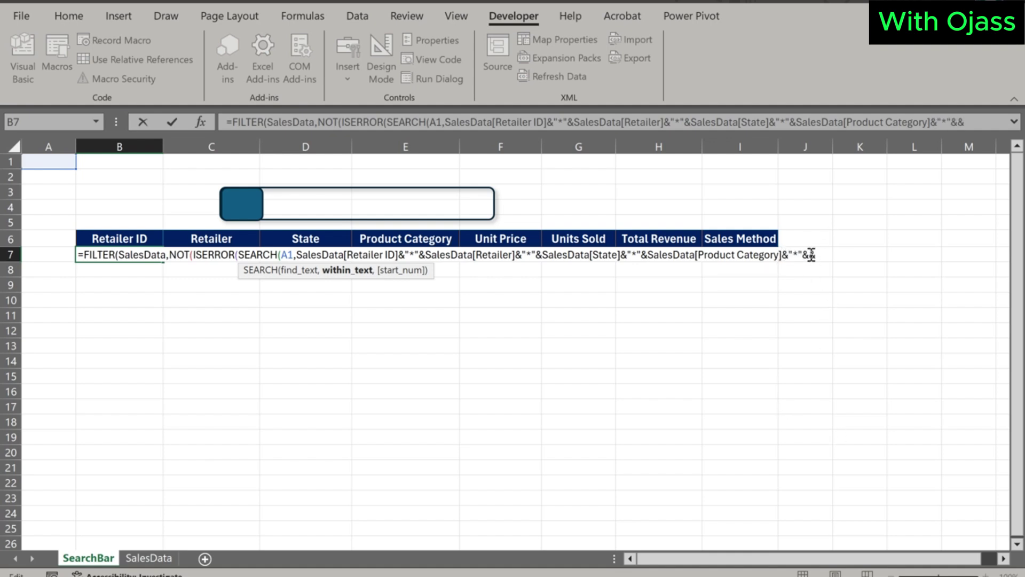
Append SalesData[Unit Price] and SalesData[Sales Method], joined by &"*"&, to the SEARCH within_text.
{"action": "type", "text": "SalesData["}
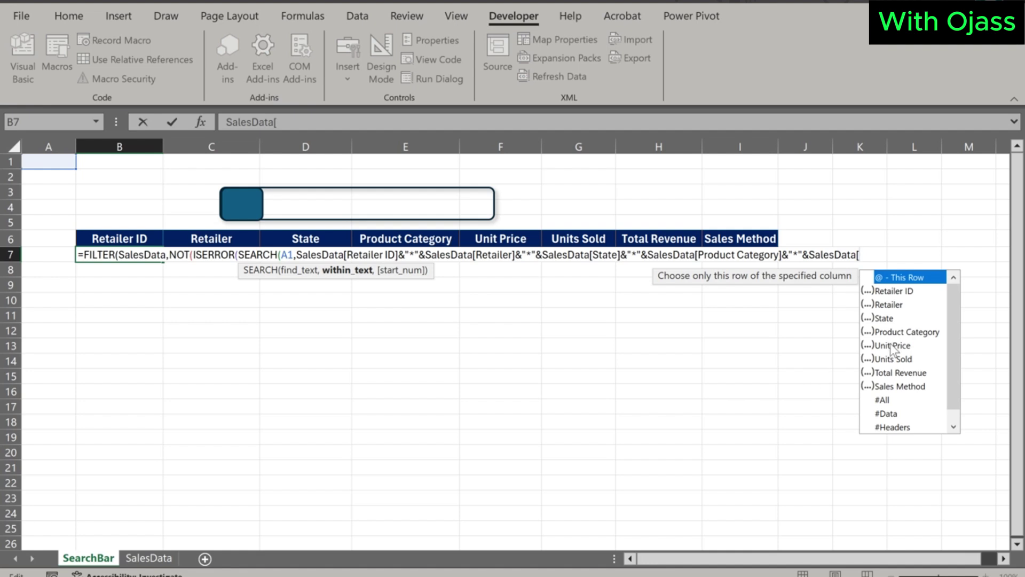
{"action": "double_click", "coordinate": [893, 346]}
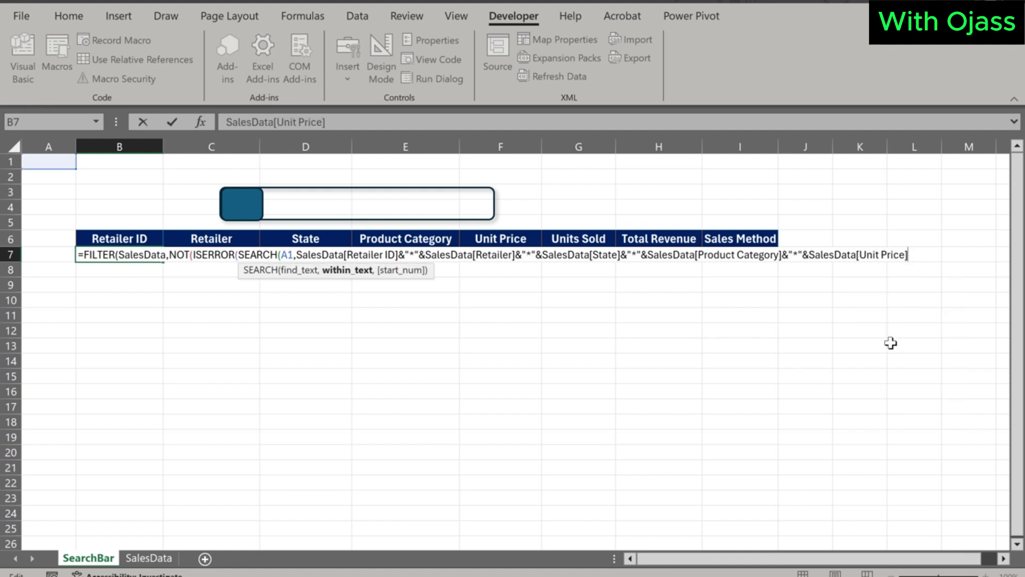
{"action": "type", "text": "&\"*\"&SalesData["}
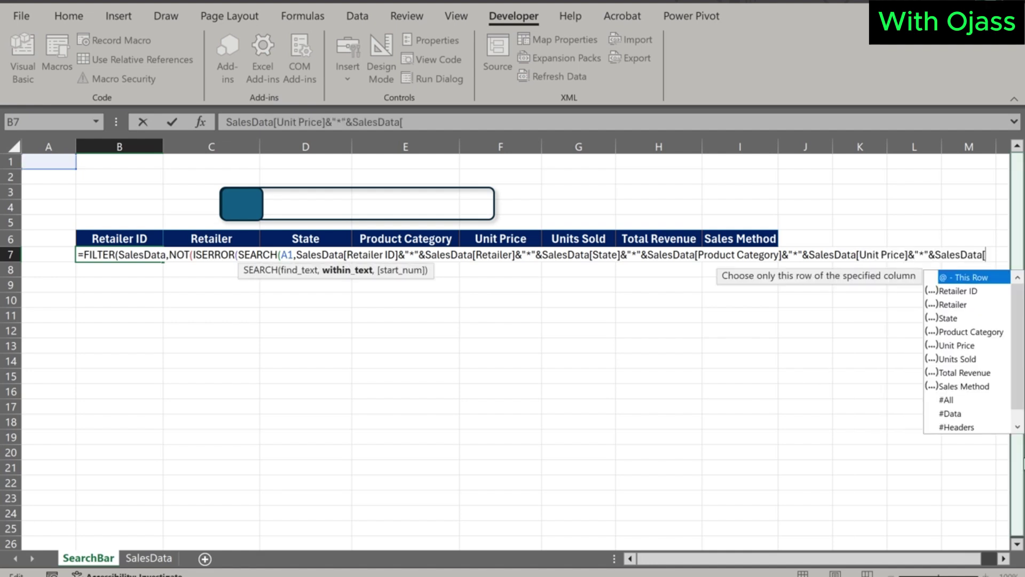
{"action": "left_click", "coordinate": [947, 386]}
{"action": "double_click", "coordinate": [948, 386]}
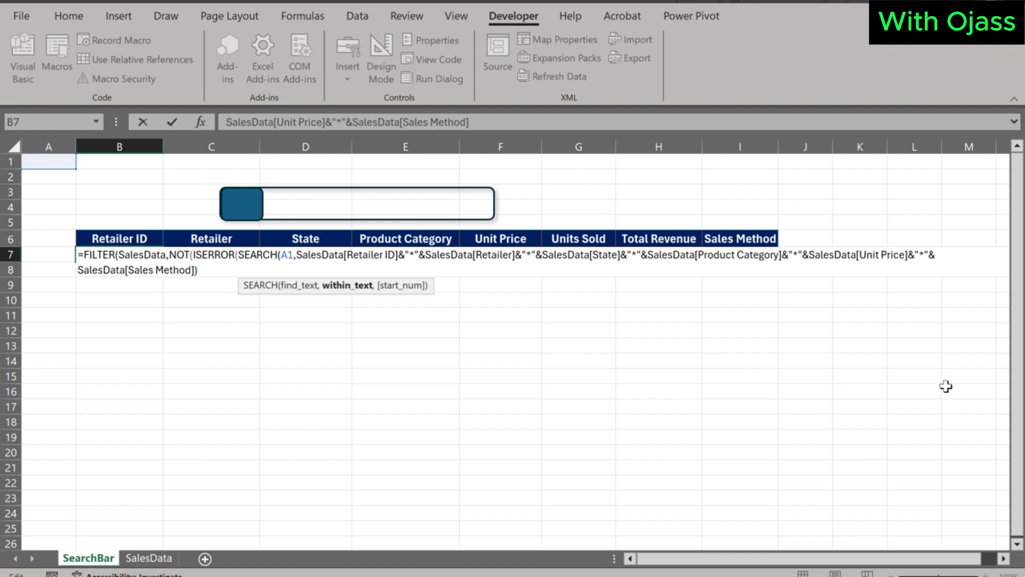
Close the SEARCH, ISERROR and NOT functions, set if_empty to " ", and enter the FILTER formula.
{"action": "type", "text": "))"}
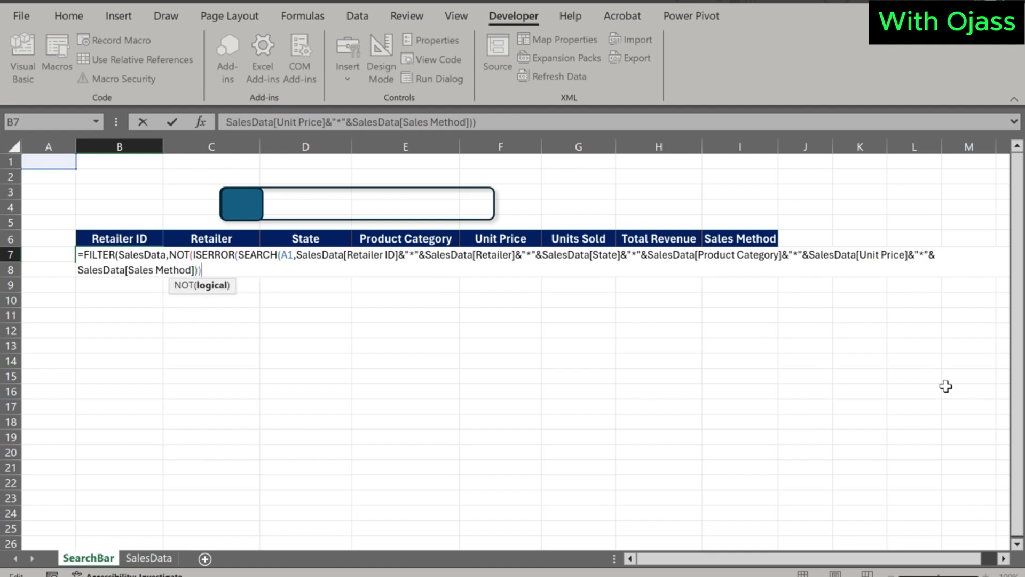
{"action": "type", "text": ")"}
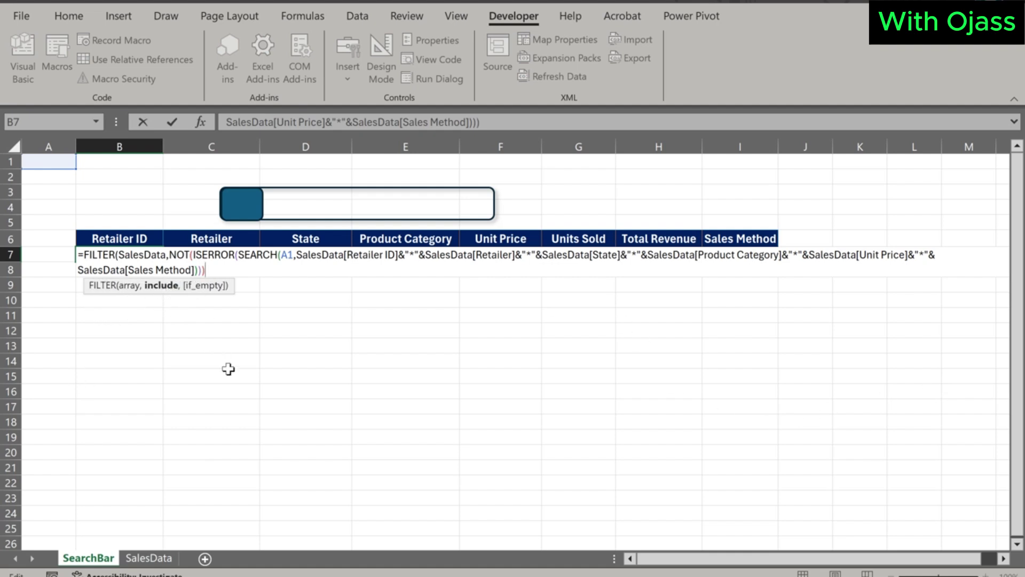
{"action": "type", "text": ","}
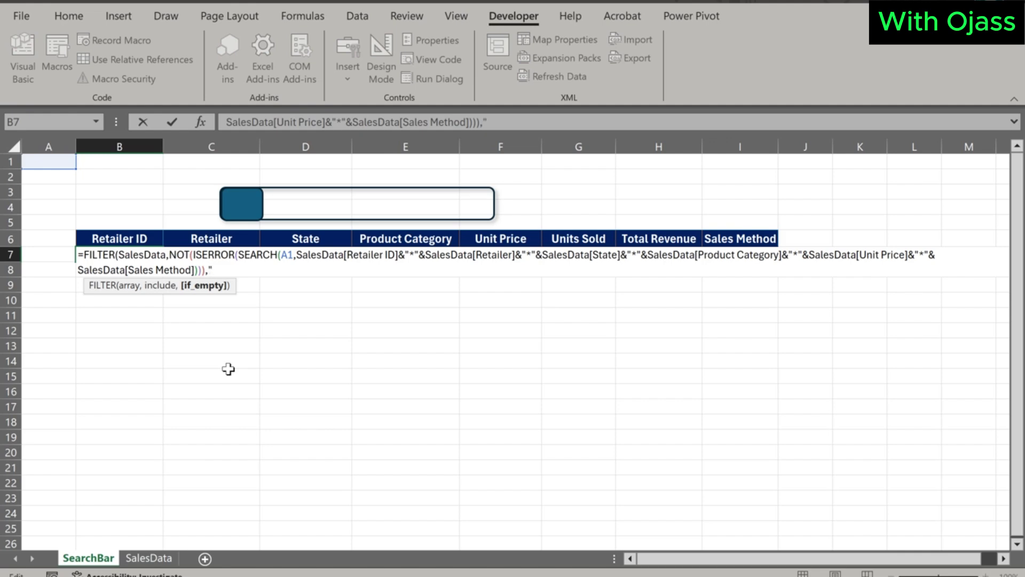
{"action": "type", "text": "\" \")"}
{"action": "key", "text": "Return"}
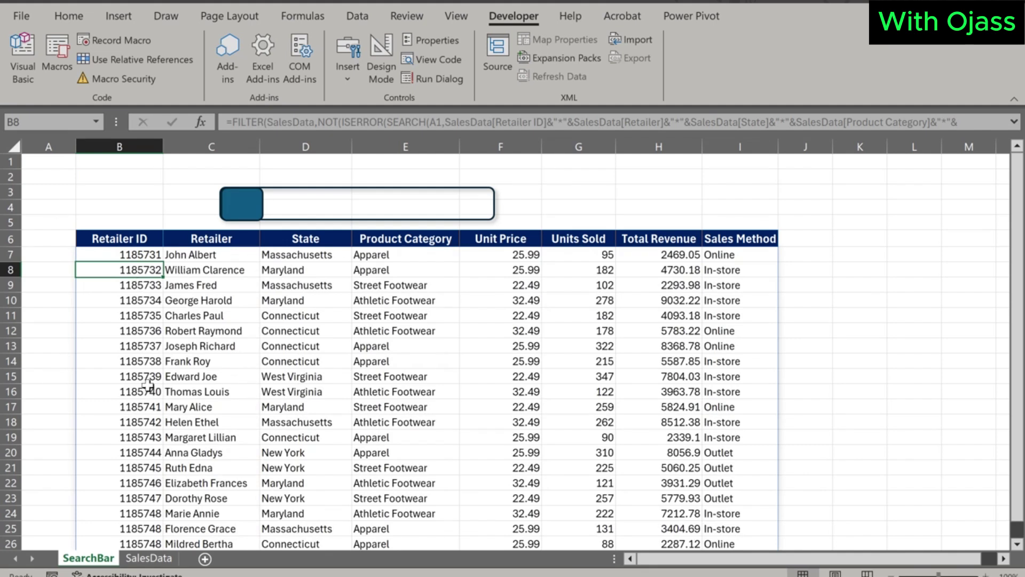
Center the values in the Retailer ID, Unit Price, Units Sold and Total Revenue columns.
{"action": "left_click", "coordinate": [111, 255]}
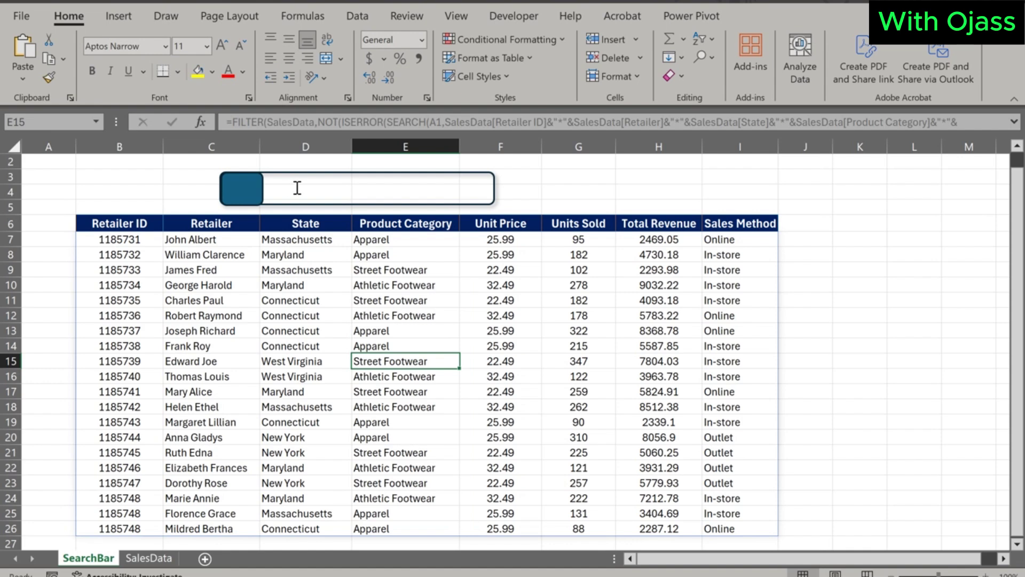
Test the search bar with part of a retailer's first name and with "Mar", clearing the text box after each.
{"action": "left_click", "coordinate": [298, 187]}
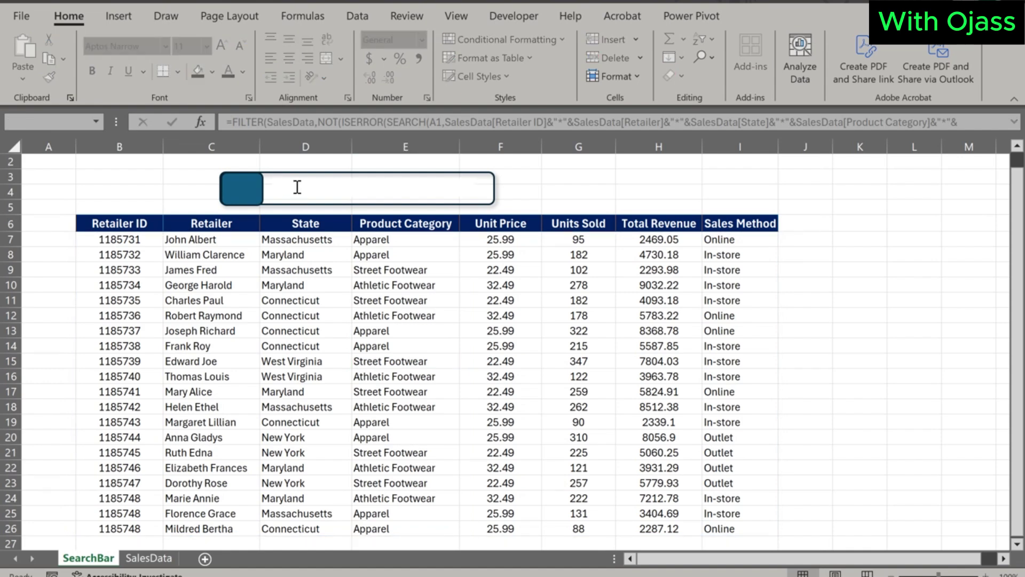
{"action": "type", "text": "joh"}
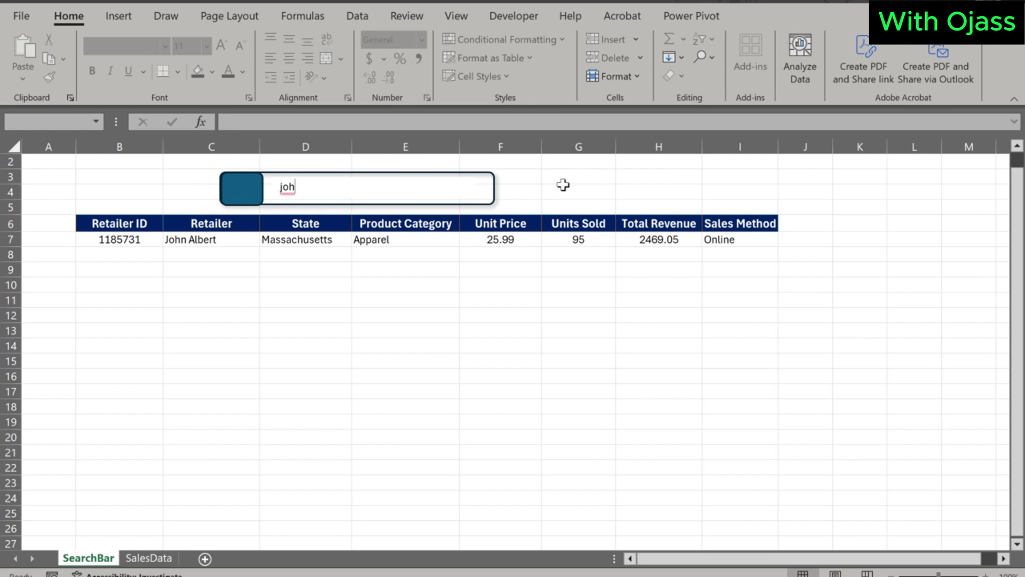
{"action": "key", "text": "BackSpace"}
{"action": "key", "text": "BackSpace"}
{"action": "key", "text": "BackSpace"}
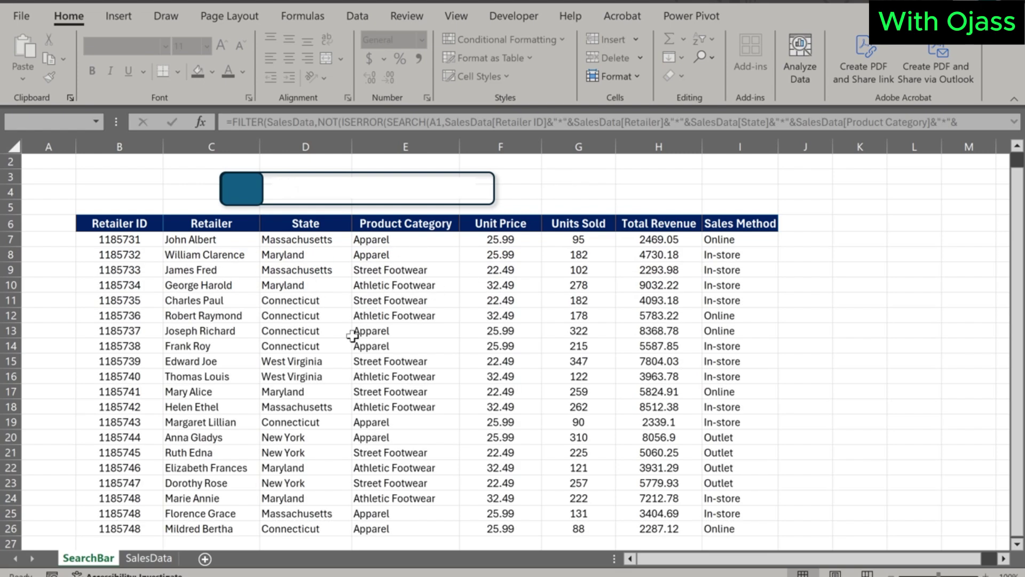
{"action": "type", "text": "Mar"}
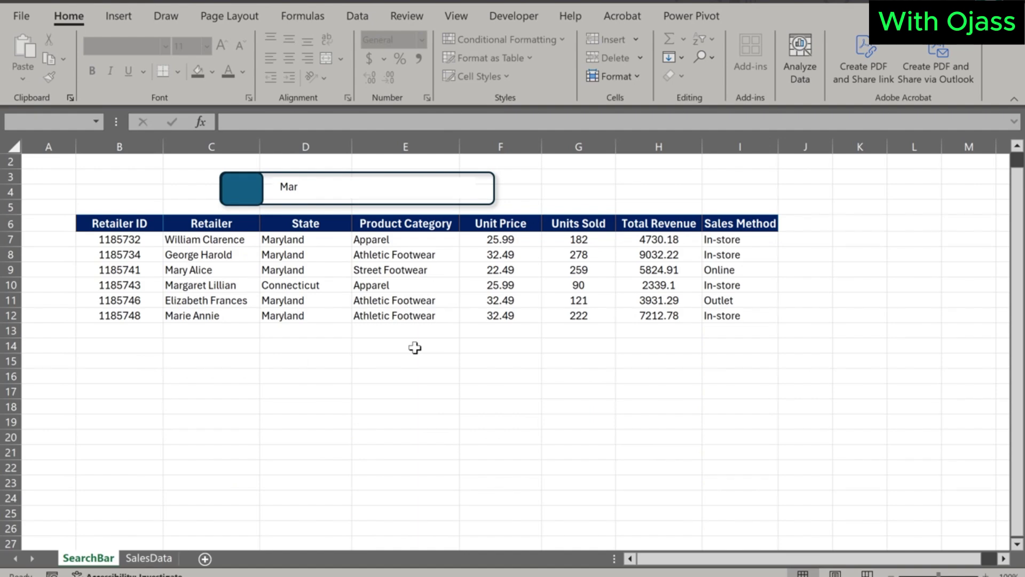
{"action": "key", "text": "BackSpace"}
{"action": "key", "text": "BackSpace"}
{"action": "key", "text": "BackSpace"}
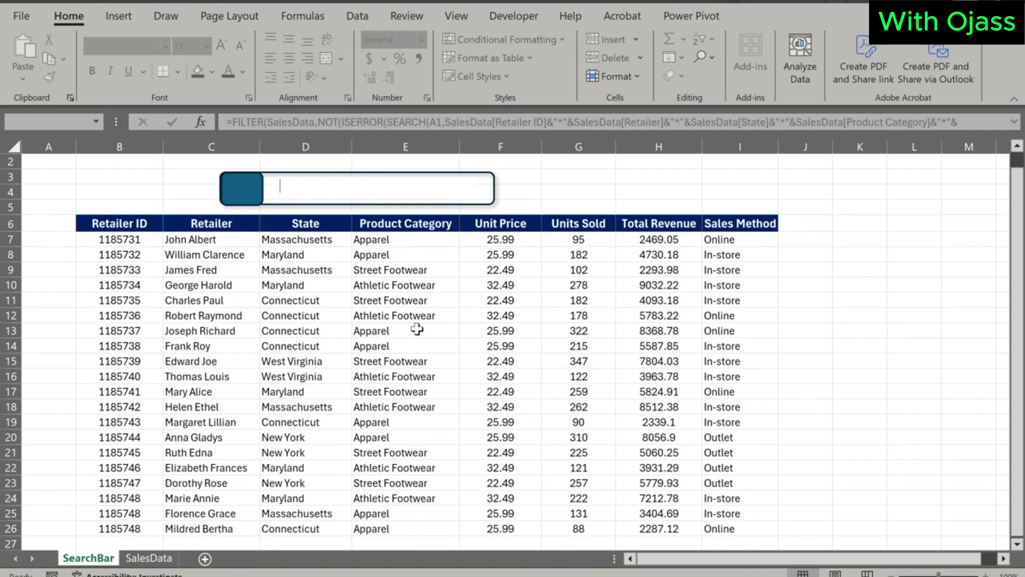
Filter the table by two short retailer-name fragments beginning with "jo", and clear the text box.
{"action": "type", "text": "joh"}
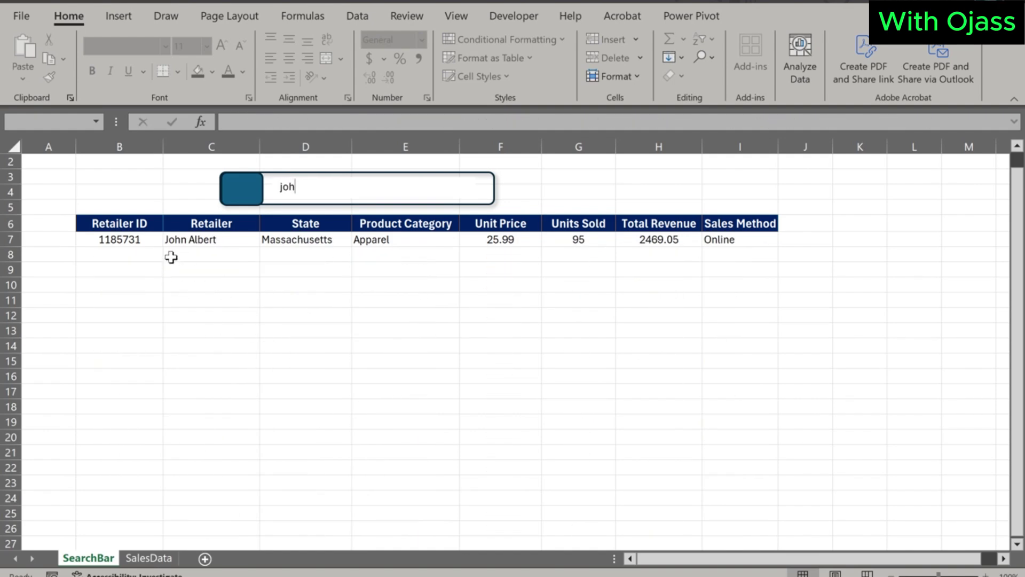
{"action": "key", "text": "BackSpace"}
{"action": "type", "text": "e"}
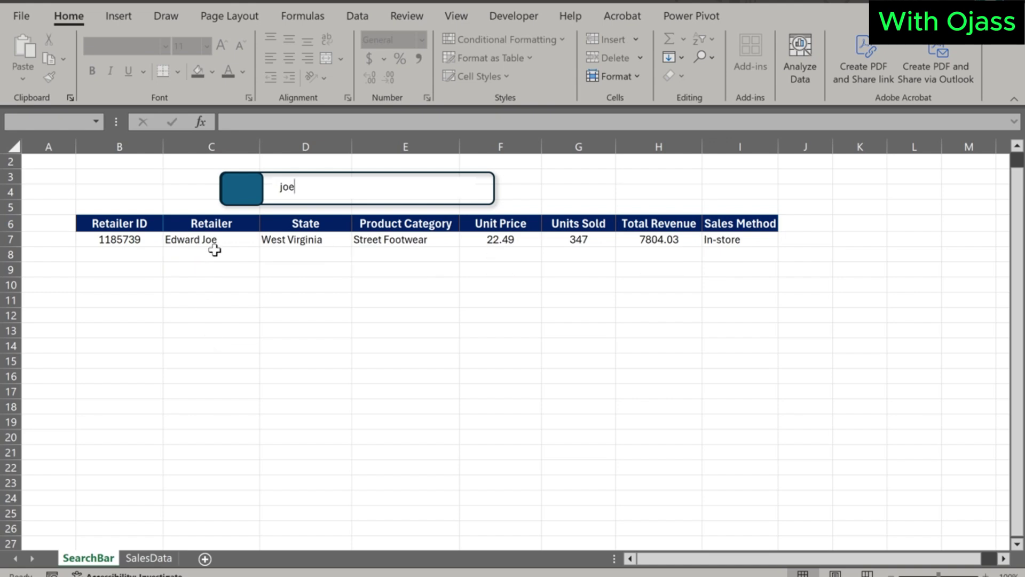
{"action": "key", "text": "BackSpace"}
{"action": "key", "text": "BackSpace"}
{"action": "key", "text": "BackSpace"}
Filter the table by the state fragment "nia" and the sales method fragment "onli", clearing the text box after each.
{"action": "type", "text": "nia"}
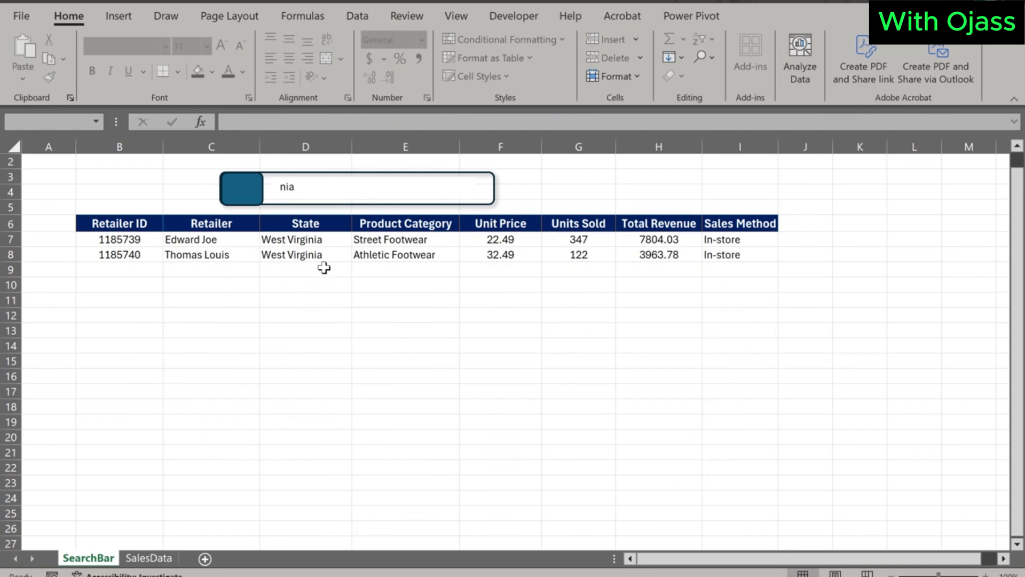
{"action": "key", "text": "BackSpace"}
{"action": "key", "text": "BackSpace"}
{"action": "key", "text": "BackSpace"}
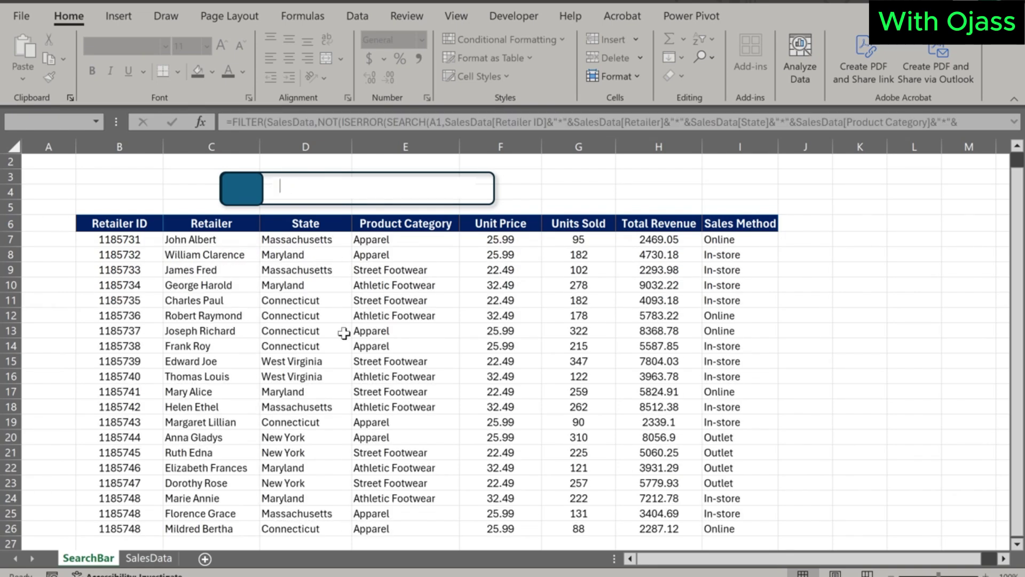
{"action": "type", "text": "onli"}
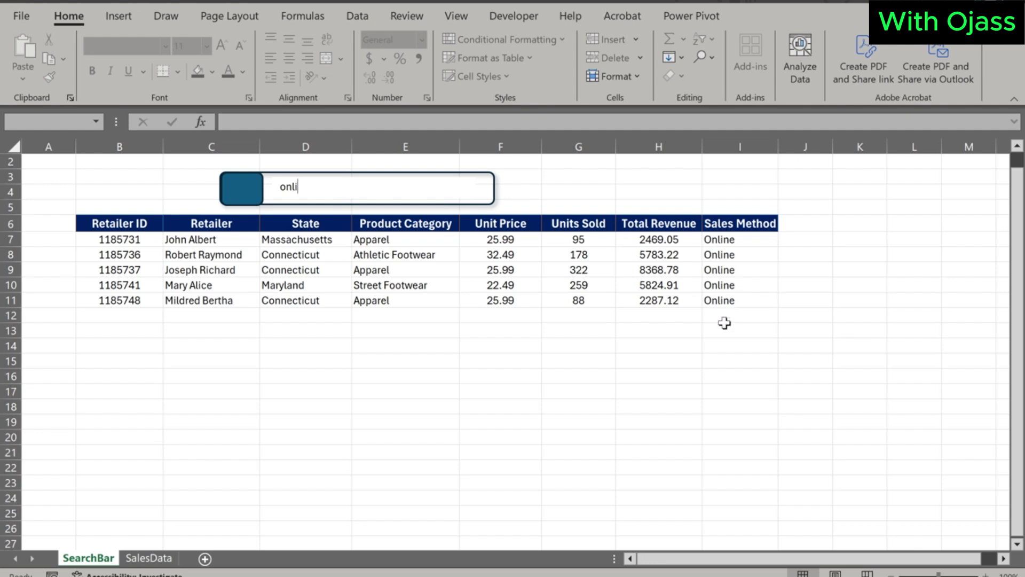
{"action": "key", "text": "BackSpace"}
{"action": "key", "text": "BackSpace"}
{"action": "key", "text": "BackSpace"}
{"action": "key", "text": "BackSpace"}
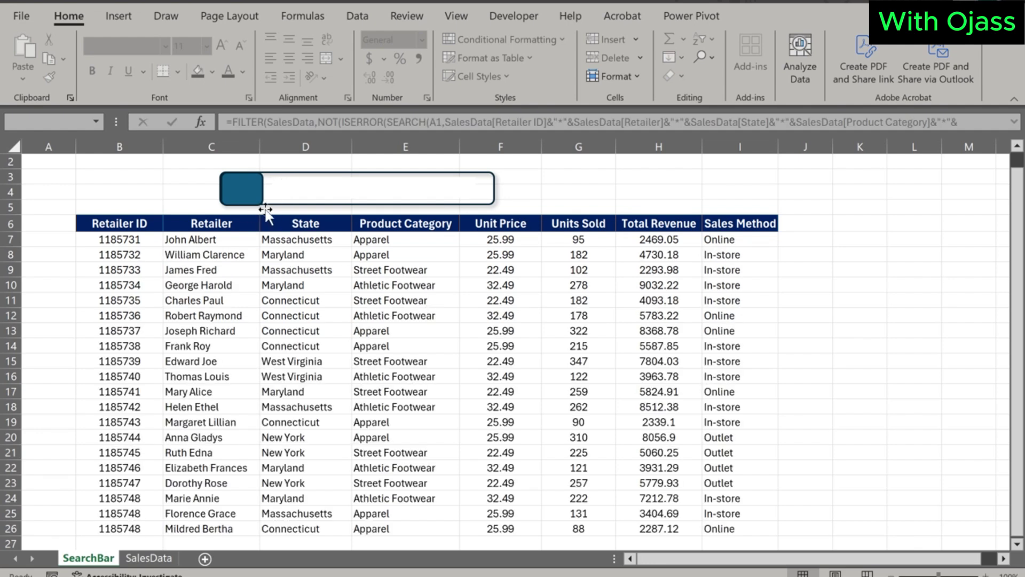
Turn on Design Mode and group the search bar's text box with its rounded rectangles.
{"action": "left_click", "coordinate": [248, 204]}
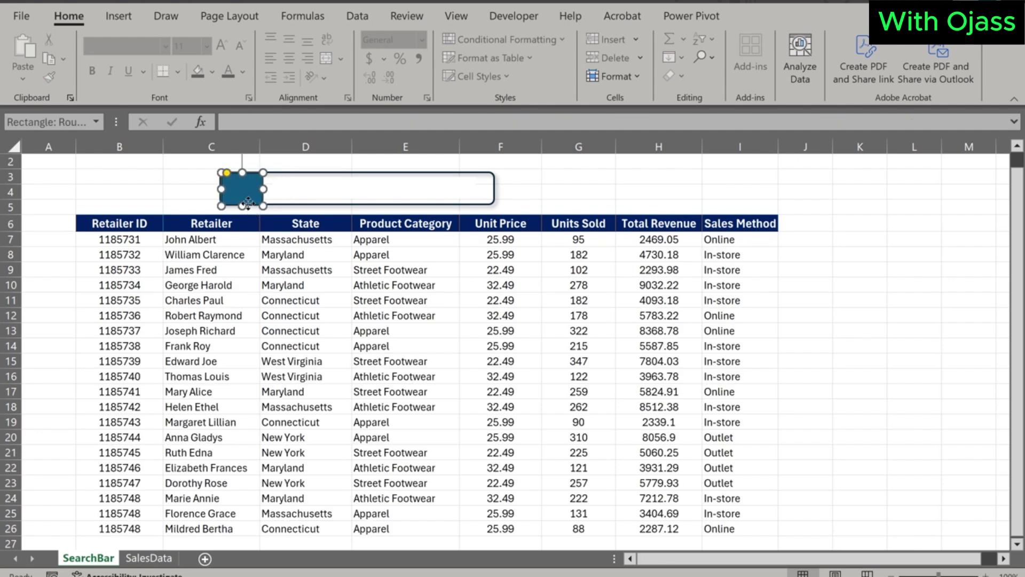
{"action": "left_click", "coordinate": [505, 15]}
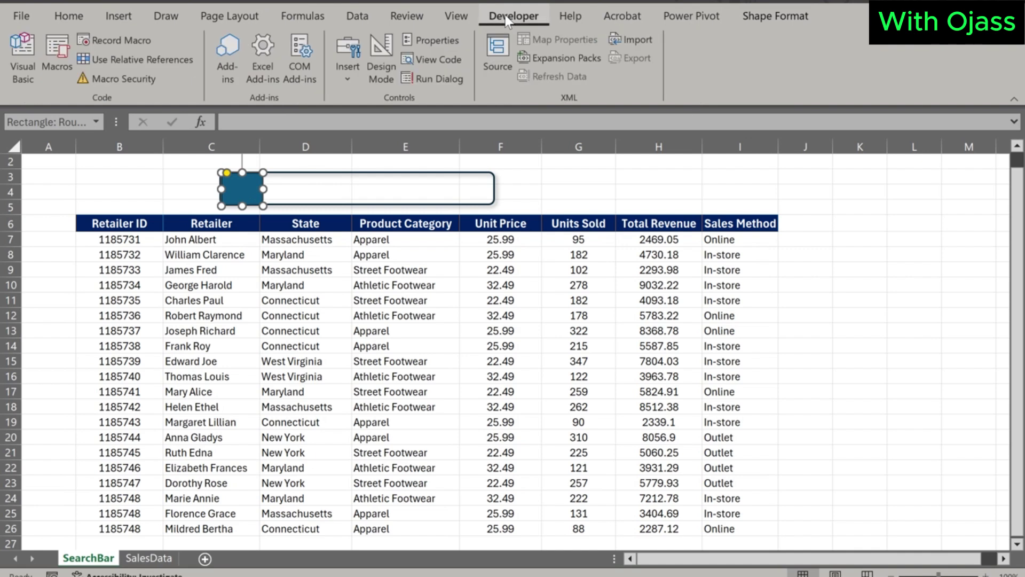
{"action": "left_click", "coordinate": [380, 67]}
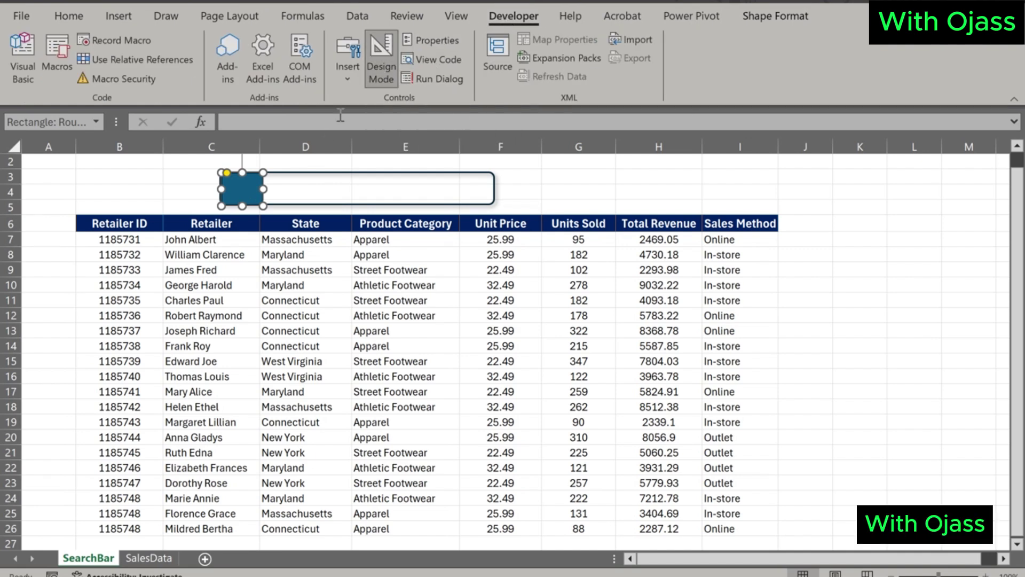
{"action": "left_click", "coordinate": [297, 190]}
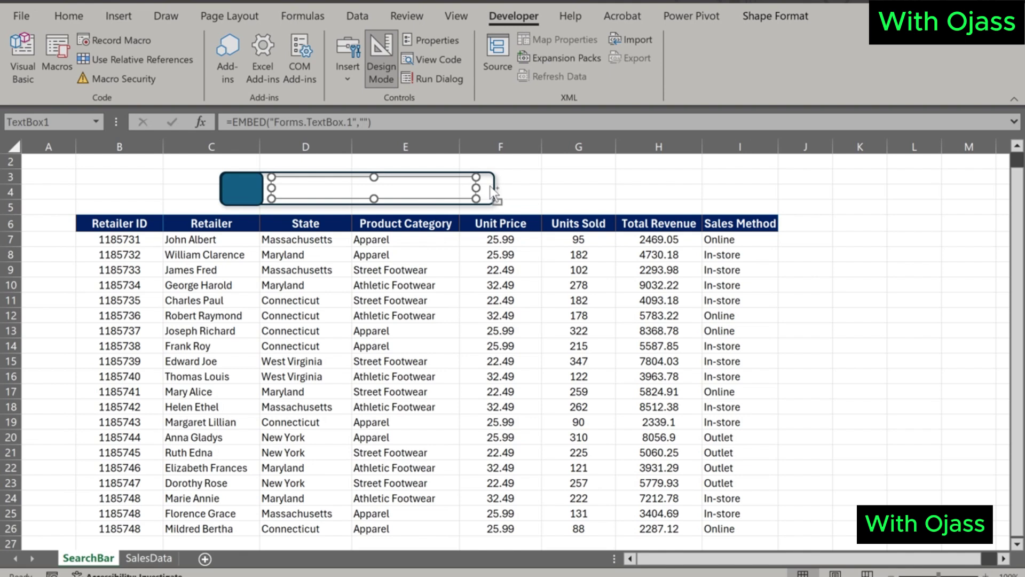
{"action": "left_click", "coordinate": [245, 190], "text": "ctrl"}
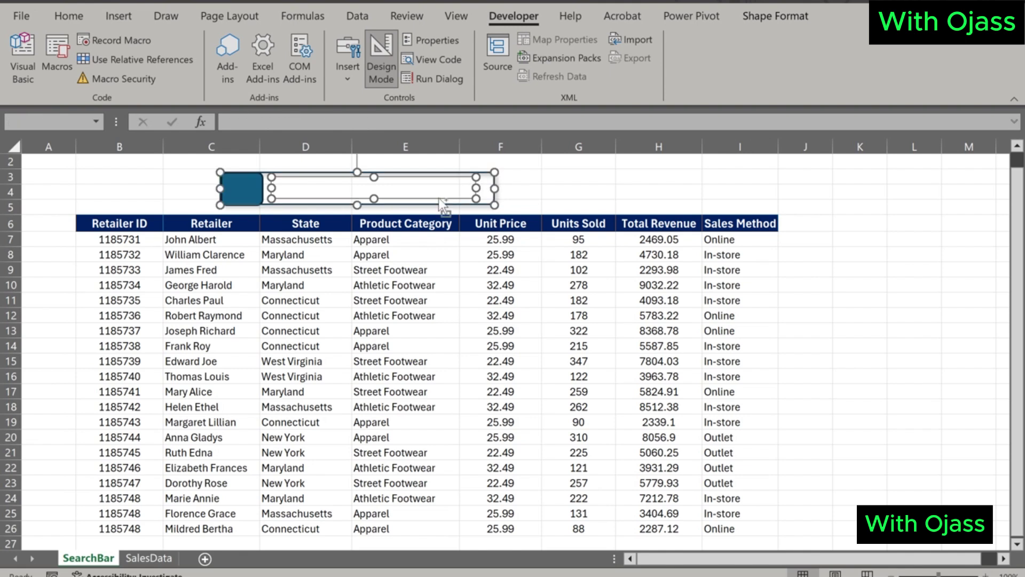
{"action": "right_click", "coordinate": [240, 191]}
{"action": "mouse_move", "coordinate": [299, 333]}
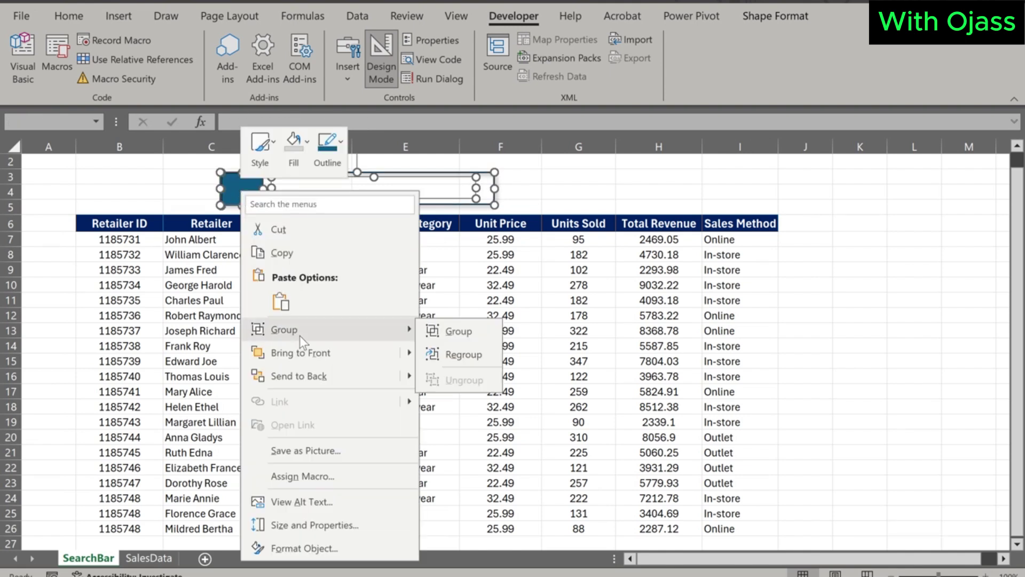
{"action": "left_click", "coordinate": [454, 331]}
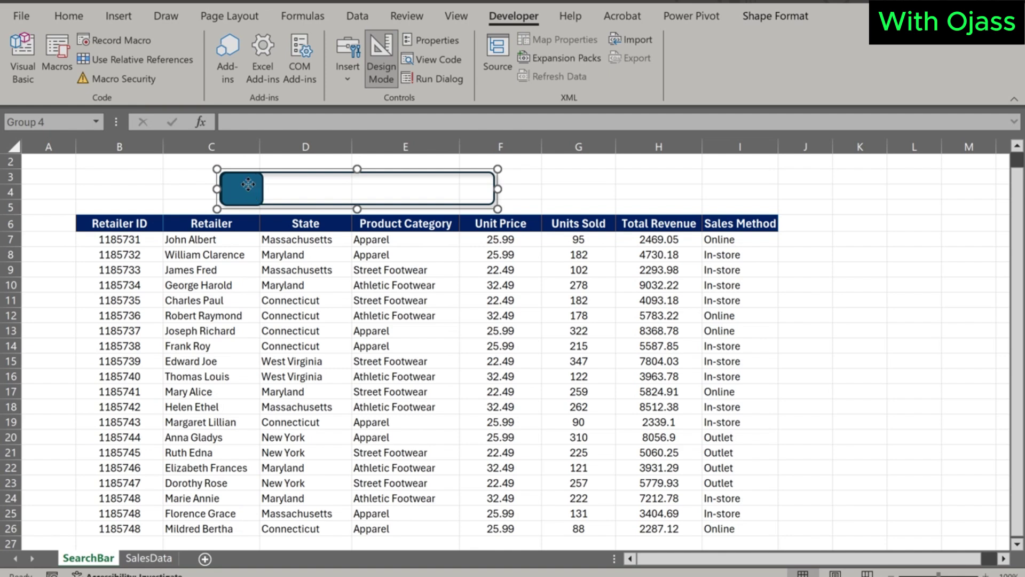
Move the grouped search bar clear of cell D4 and enter "Please enter your search value here" in D4.
{"action": "left_click_drag", "start_coordinate": [248, 185], "coordinate": [471, 183]}
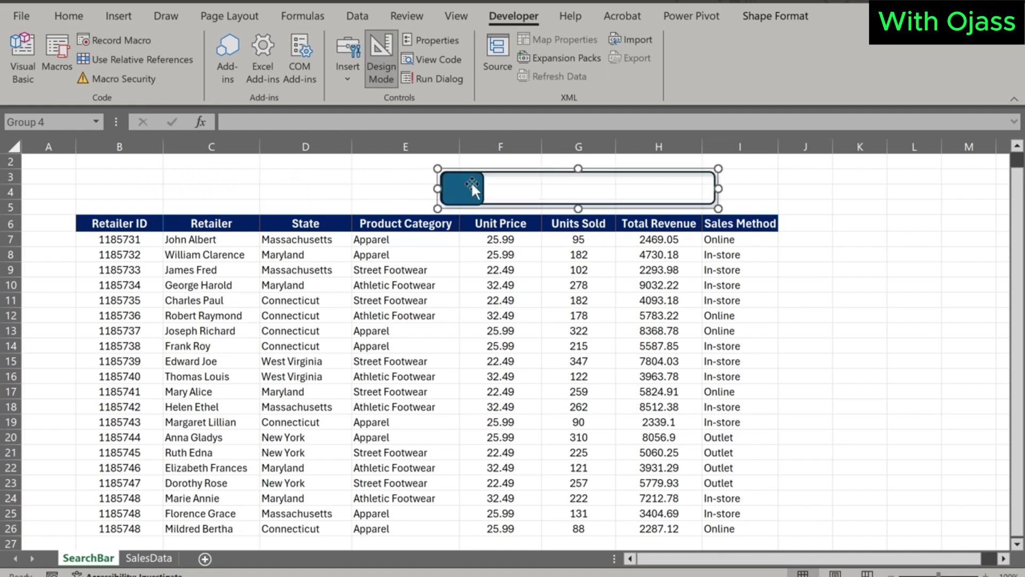
{"action": "left_click", "coordinate": [290, 193]}
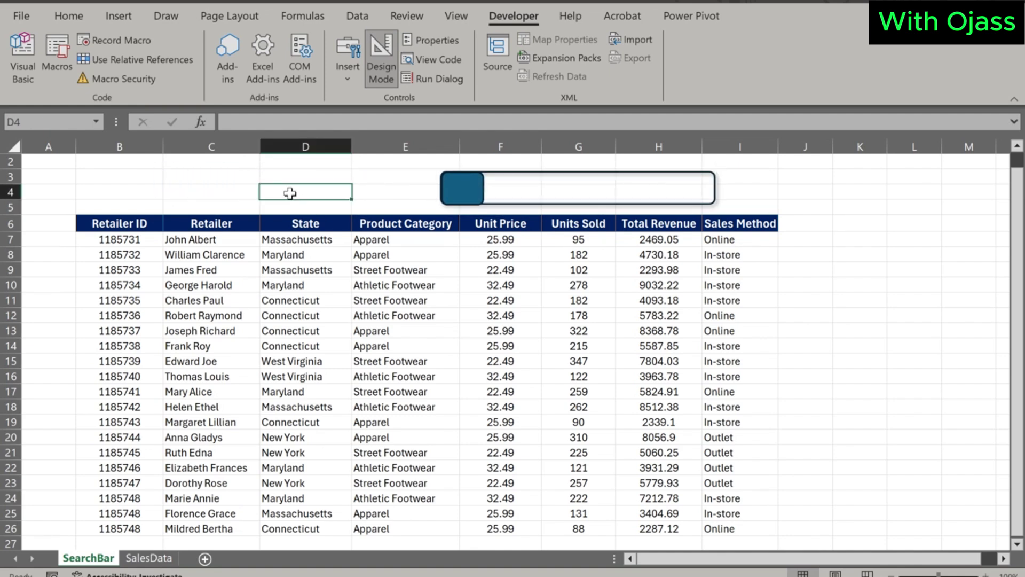
{"action": "type", "text": "Please"}
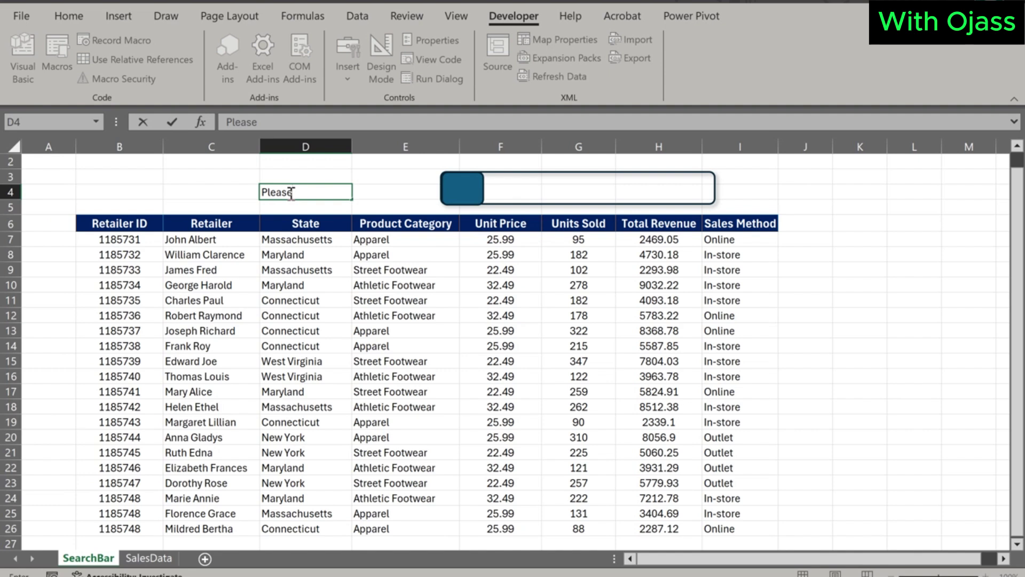
{"action": "type", "text": " enter"}
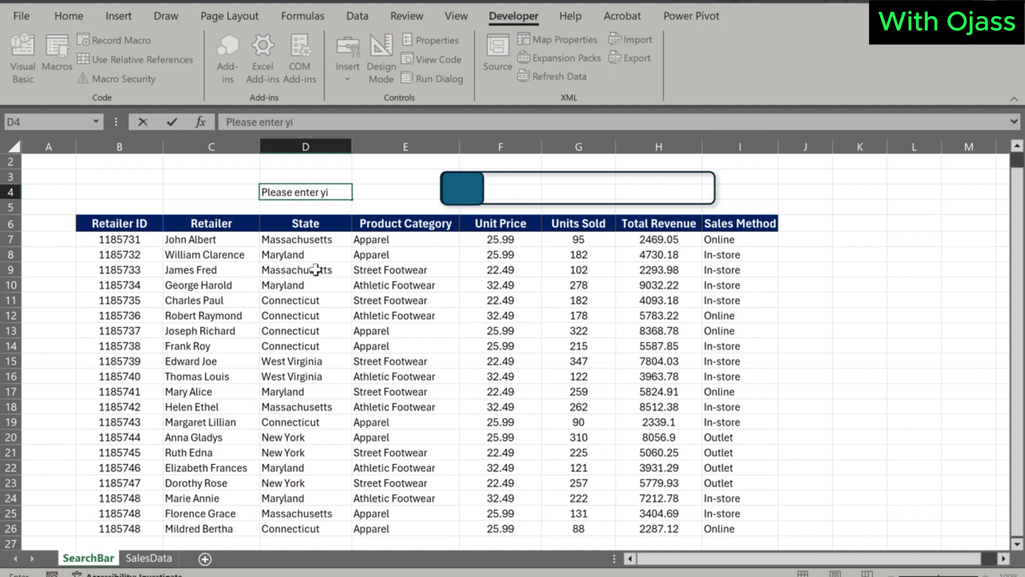
{"action": "type", "text": " your search"}
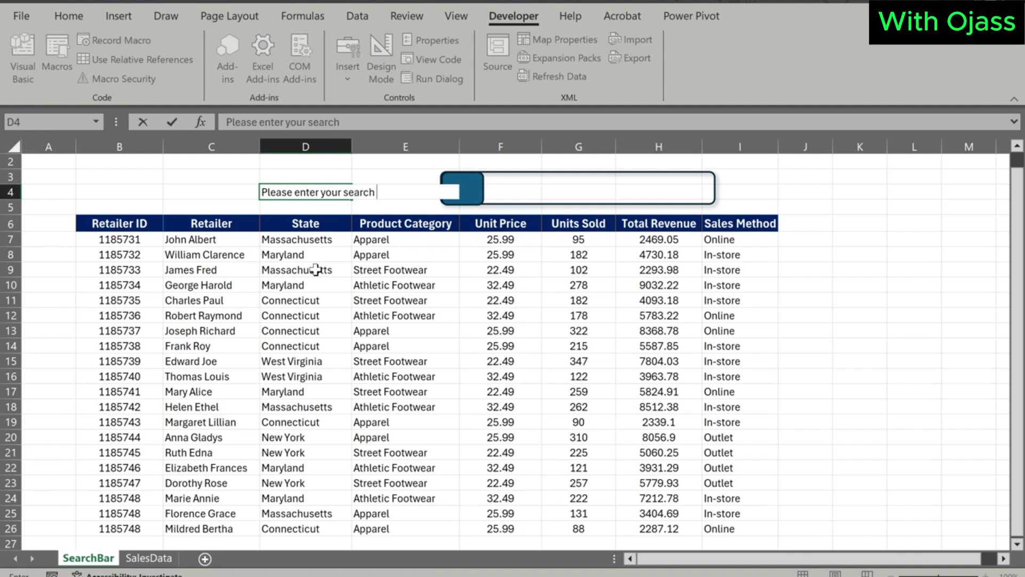
{"action": "type", "text": " value here"}
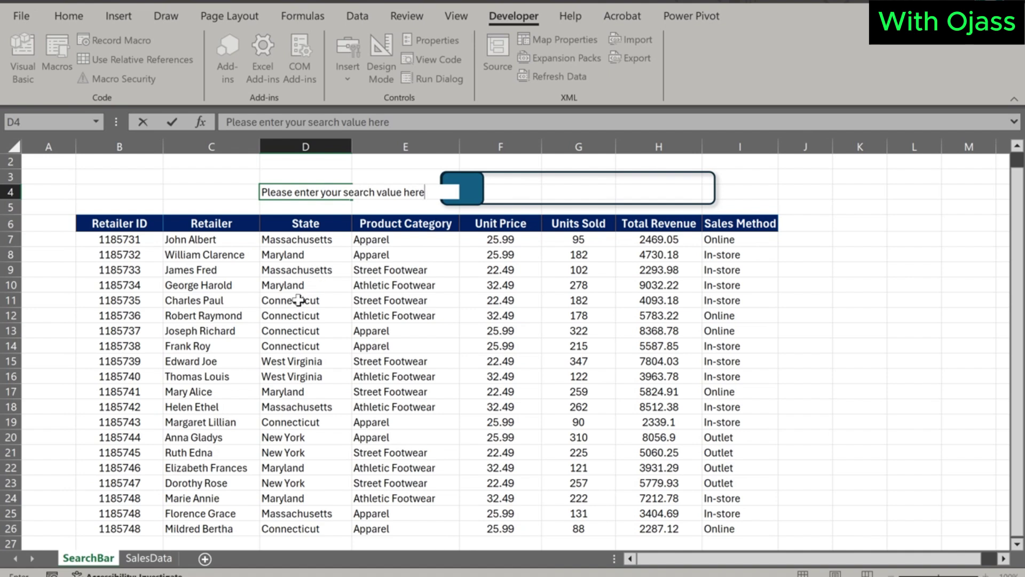
{"action": "left_click", "coordinate": [229, 193]}
{"action": "left_click", "coordinate": [280, 188]}
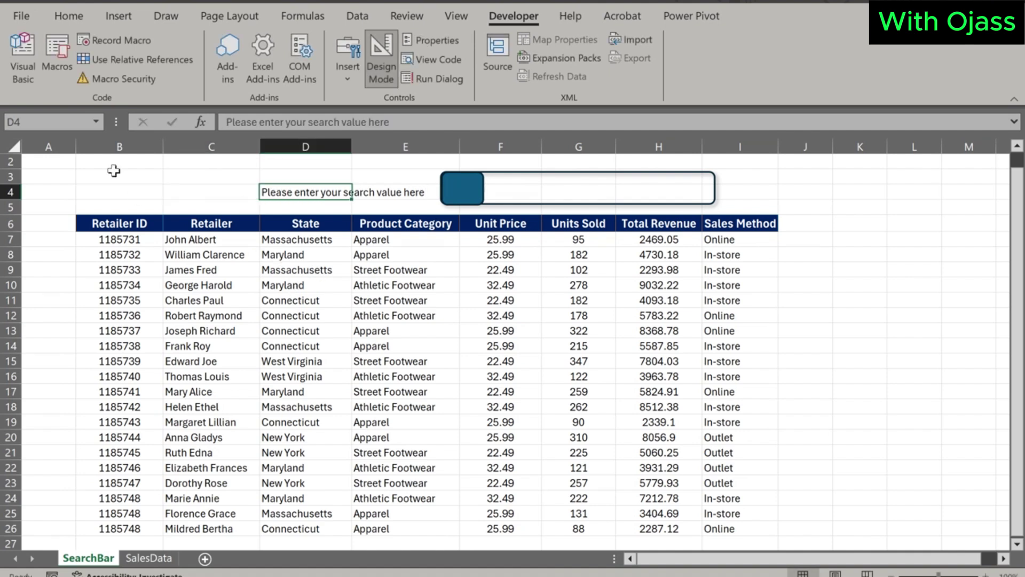
Format the placeholder text in D4 as light gray italics.
{"action": "left_click", "coordinate": [75, 17]}
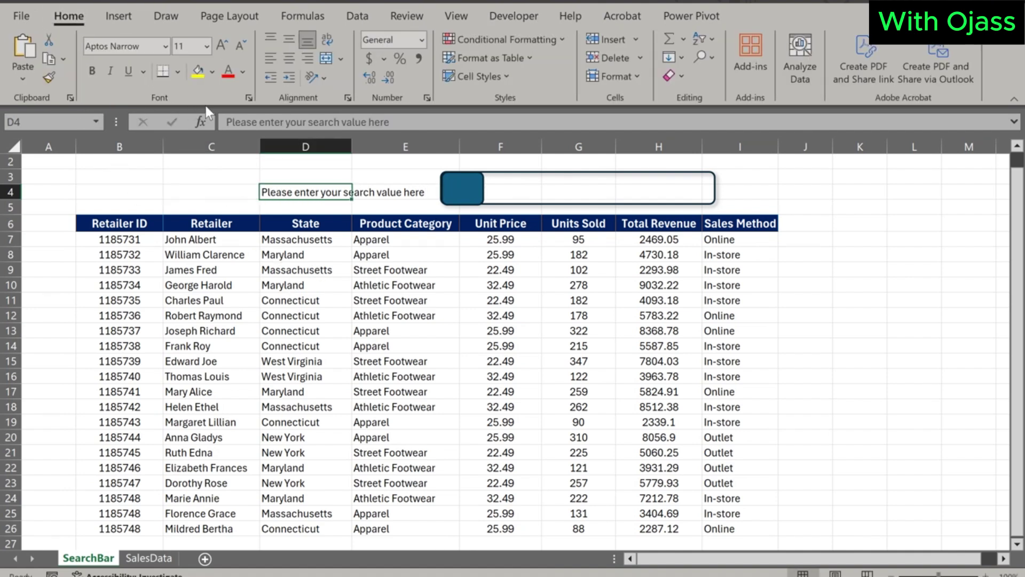
{"action": "left_click", "coordinate": [243, 72]}
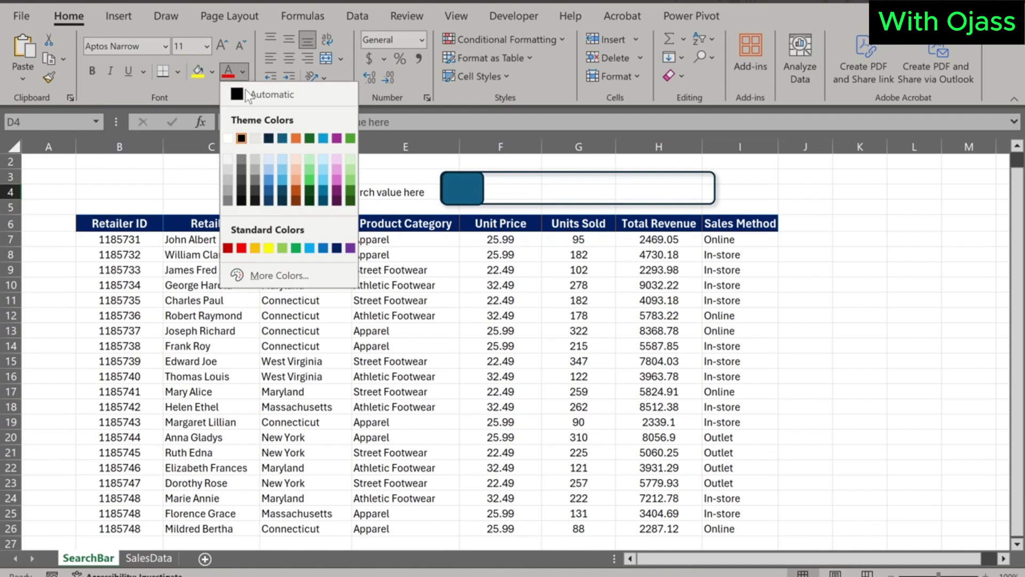
{"action": "left_click", "coordinate": [226, 191]}
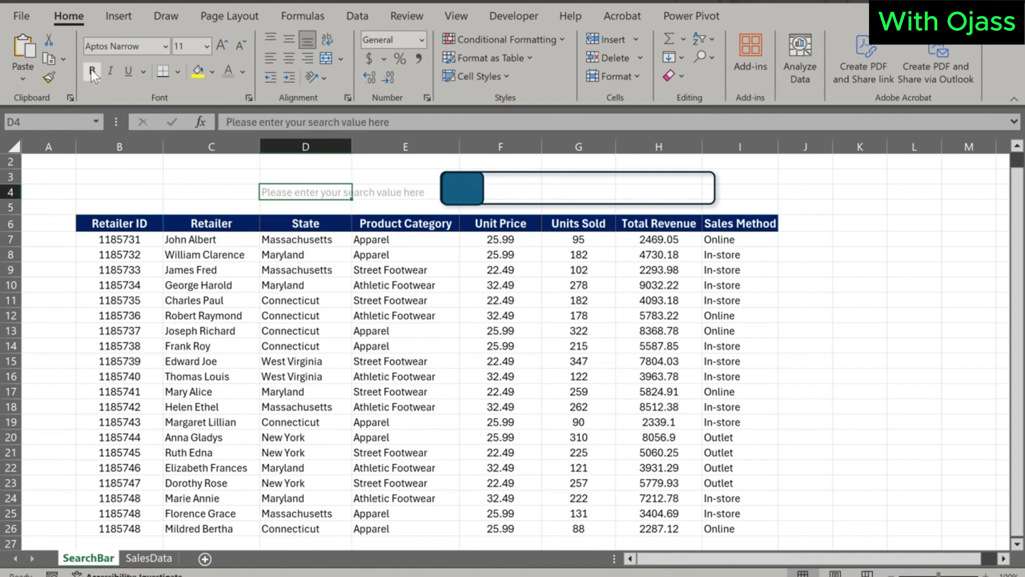
{"action": "left_click", "coordinate": [189, 190]}
{"action": "left_click", "coordinate": [281, 193]}
Move the grouped search bar back over columns C to F so it frames the placeholder text in D4.
{"action": "left_click", "coordinate": [464, 193]}
{"action": "left_click_drag", "start_coordinate": [464, 193], "coordinate": [233, 196]}
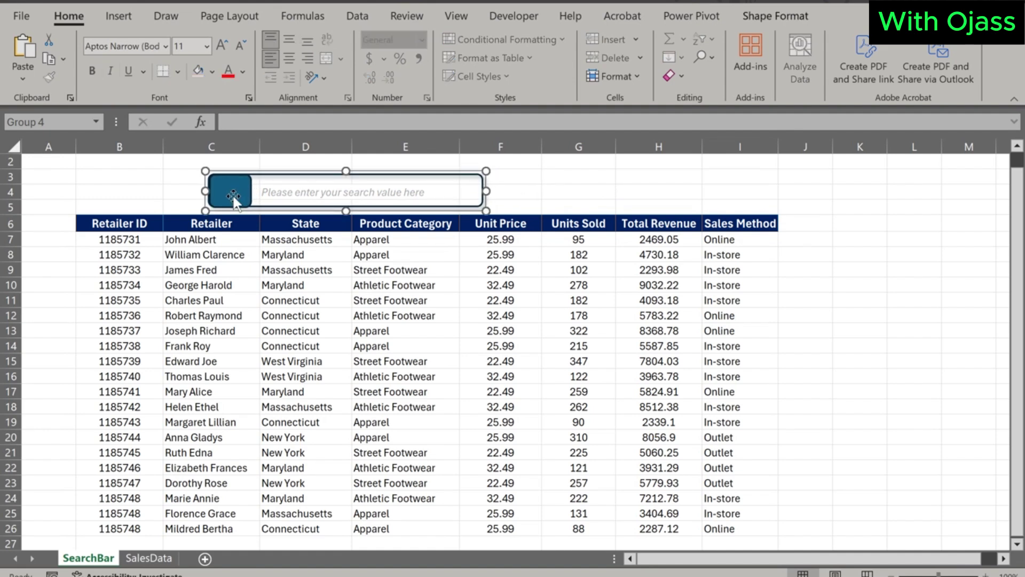
{"action": "left_click", "coordinate": [545, 195]}
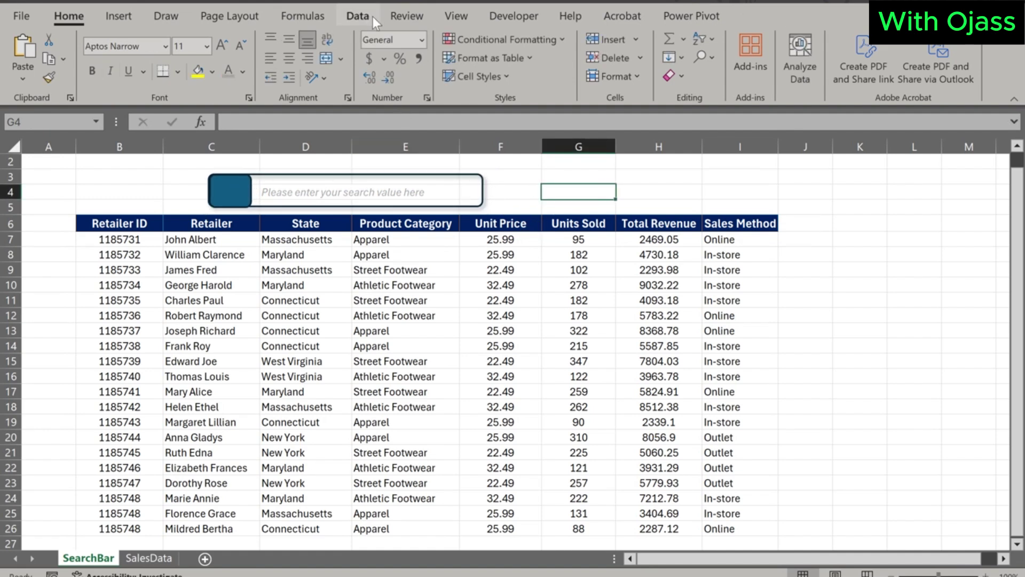
Turn off Design Mode, ungroup the search bar's shapes and place the cursor in its text box.
{"action": "left_click", "coordinate": [507, 16]}
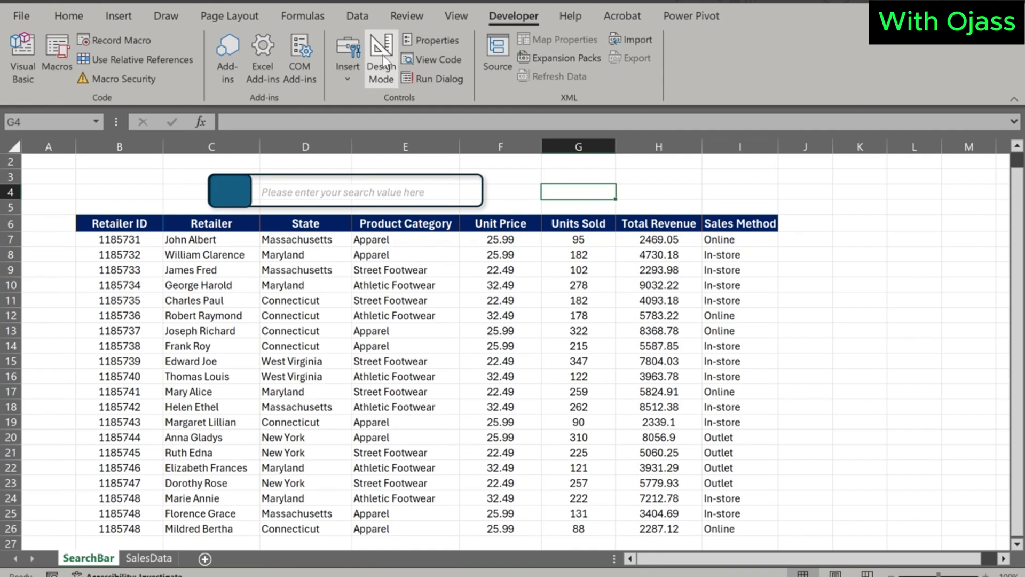
{"action": "left_click", "coordinate": [235, 193]}
{"action": "right_click", "coordinate": [235, 192]}
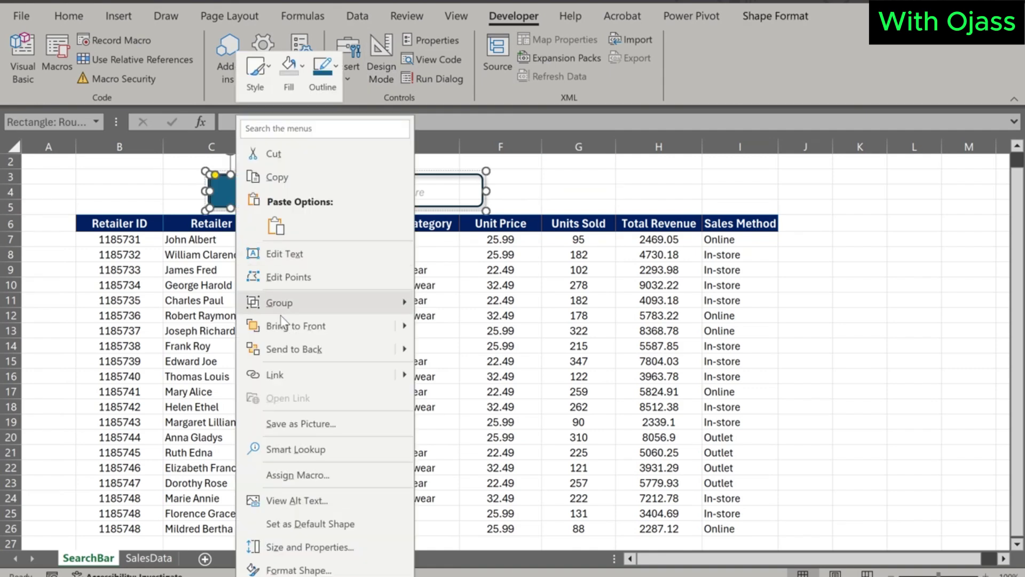
{"action": "mouse_move", "coordinate": [357, 306]}
{"action": "left_click", "coordinate": [453, 344]}
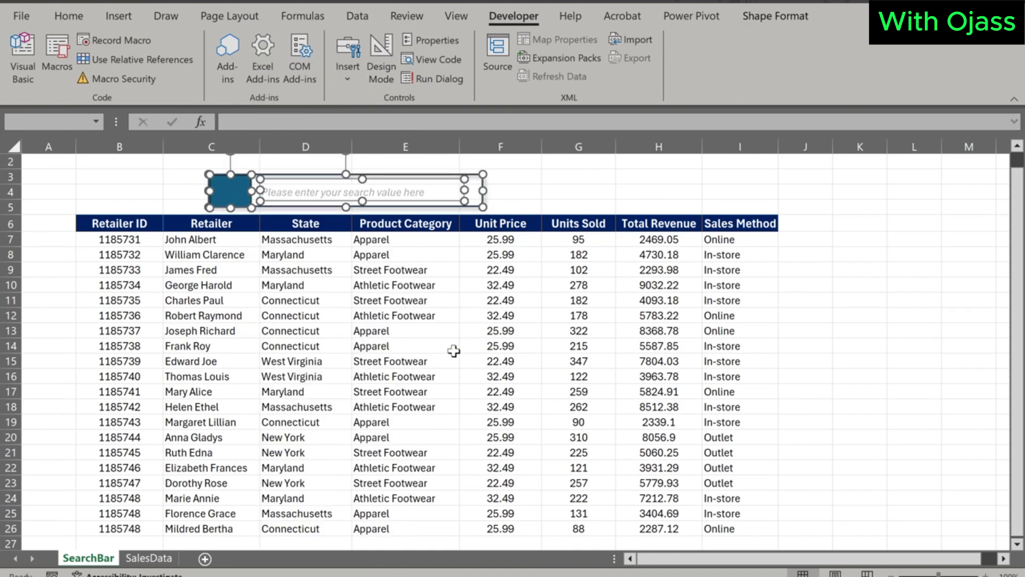
{"action": "left_click", "coordinate": [550, 184]}
{"action": "left_click", "coordinate": [303, 193]}
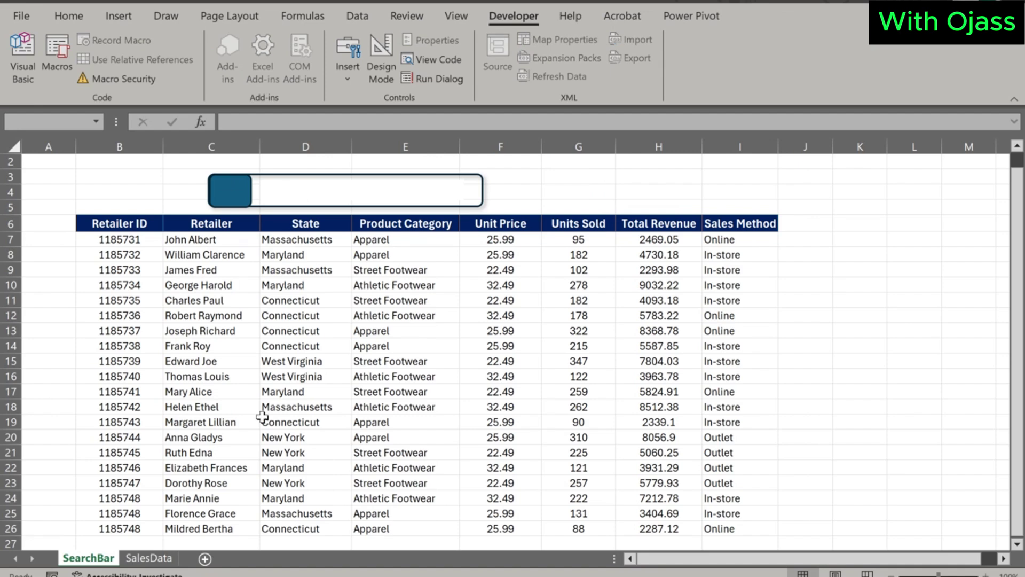
Test the search bar by entering part of a retailer's name, then clear the search value.
{"action": "type", "text": "Mar"}
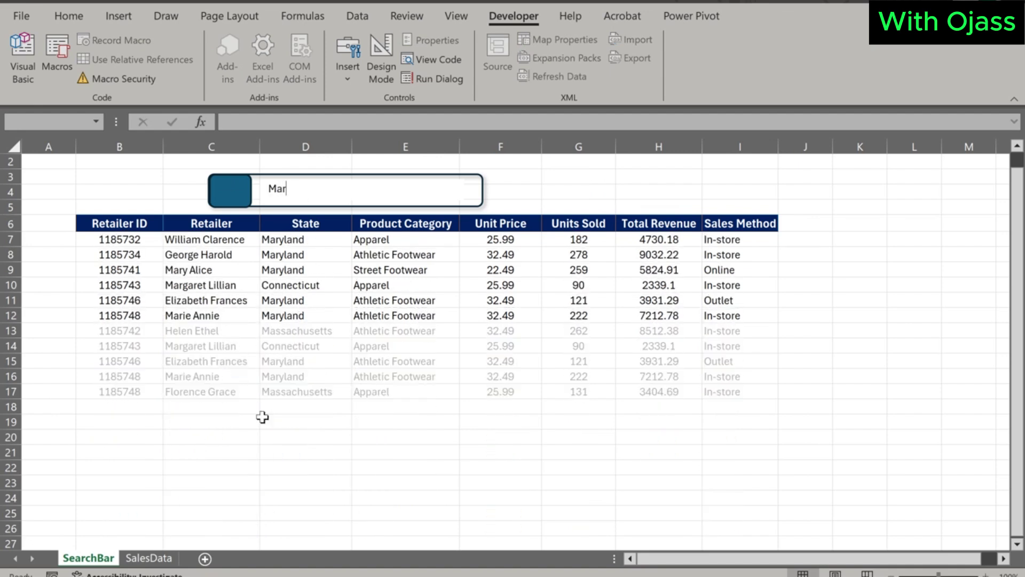
{"action": "type", "text": "y Al"}
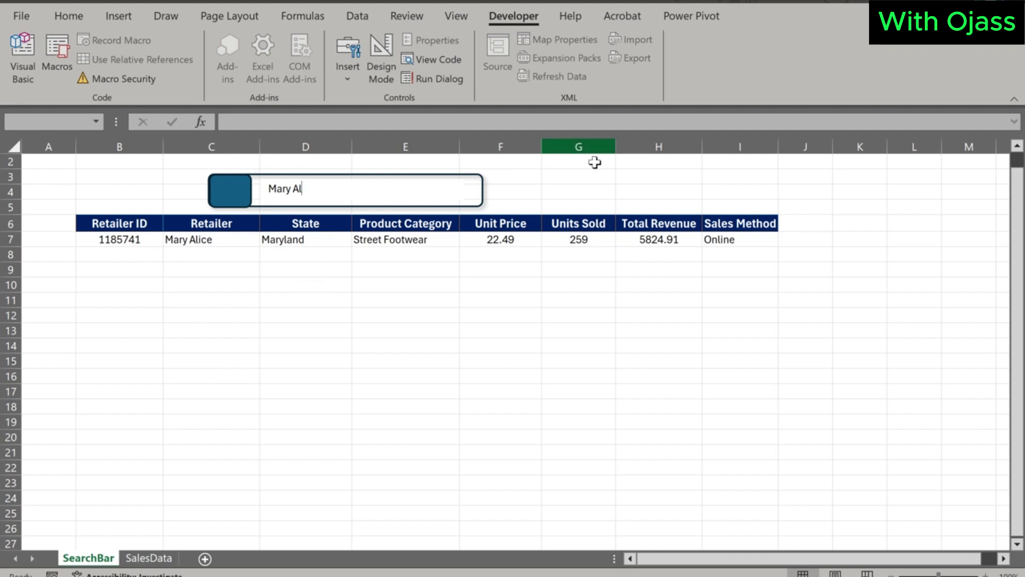
{"action": "left_click", "coordinate": [593, 172]}
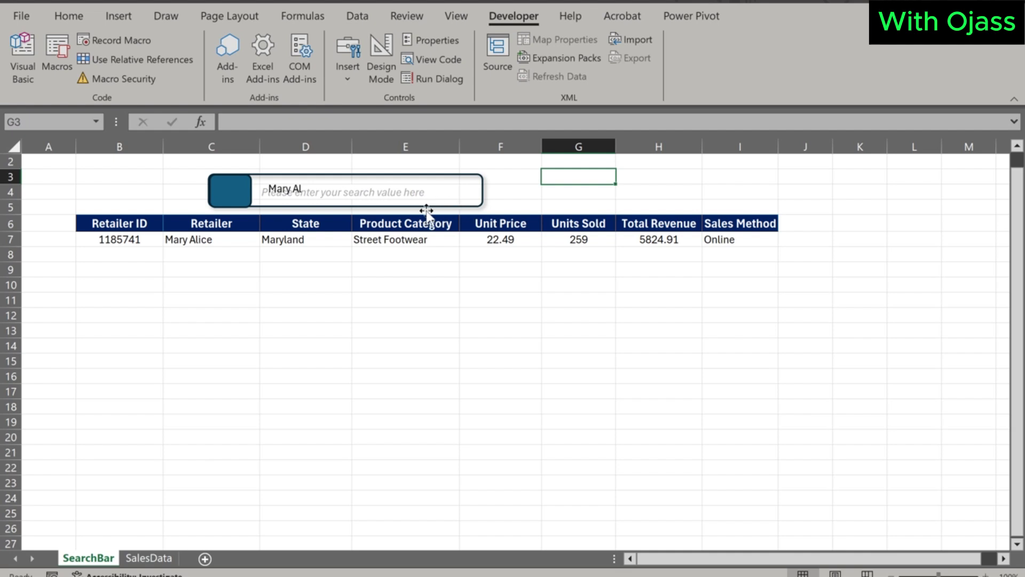
{"action": "key", "text": "Down"}
{"action": "key", "text": "Left"}
{"action": "key", "text": "Delete"}
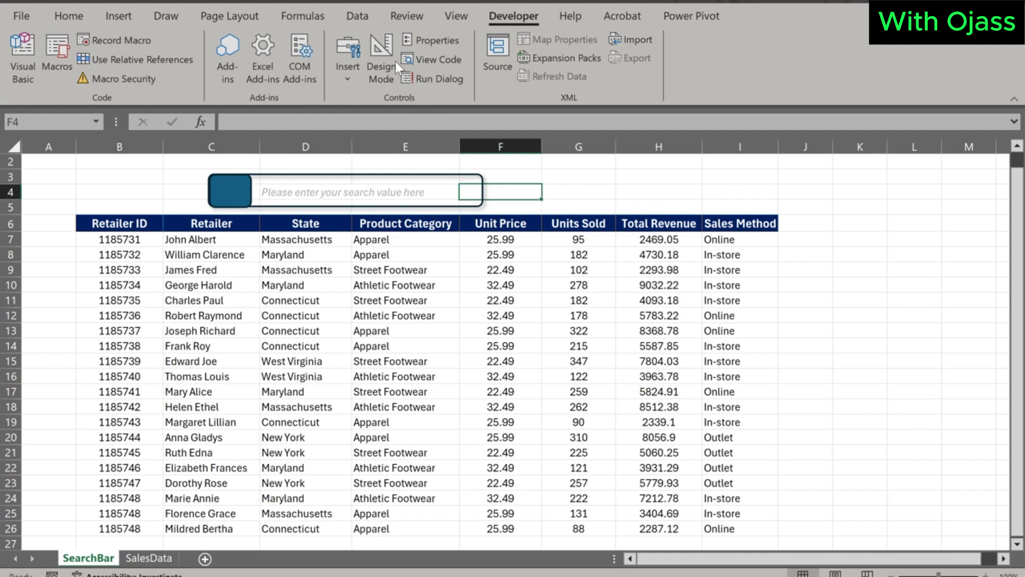
Regroup the search bar's shapes and text box in Design Mode, and move the group clear of the placeholder text in D4.
{"action": "left_click", "coordinate": [308, 193]}
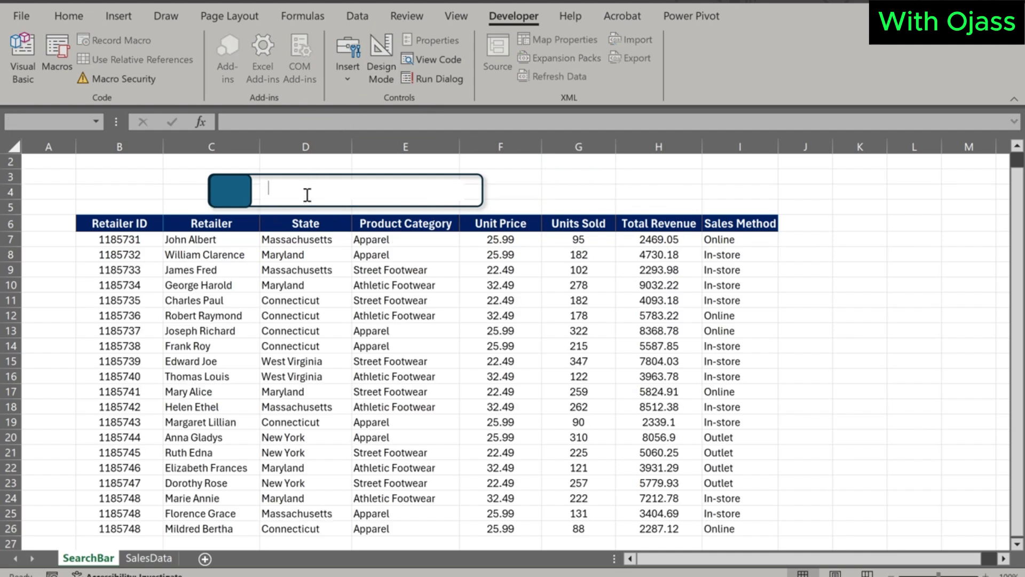
{"action": "left_click", "coordinate": [382, 51]}
{"action": "left_click", "coordinate": [242, 193]}
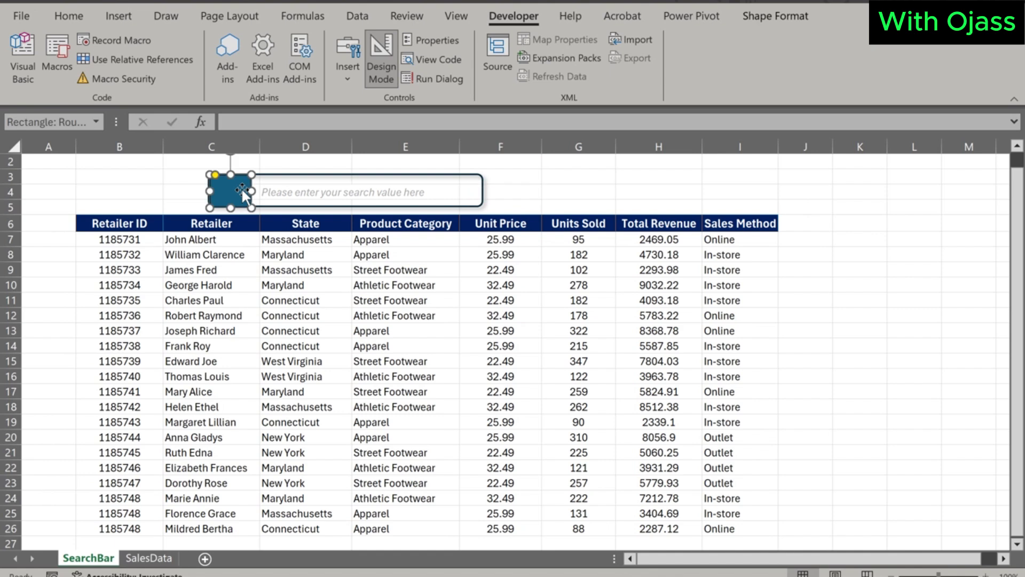
{"action": "left_click", "coordinate": [283, 175], "text": "ctrl"}
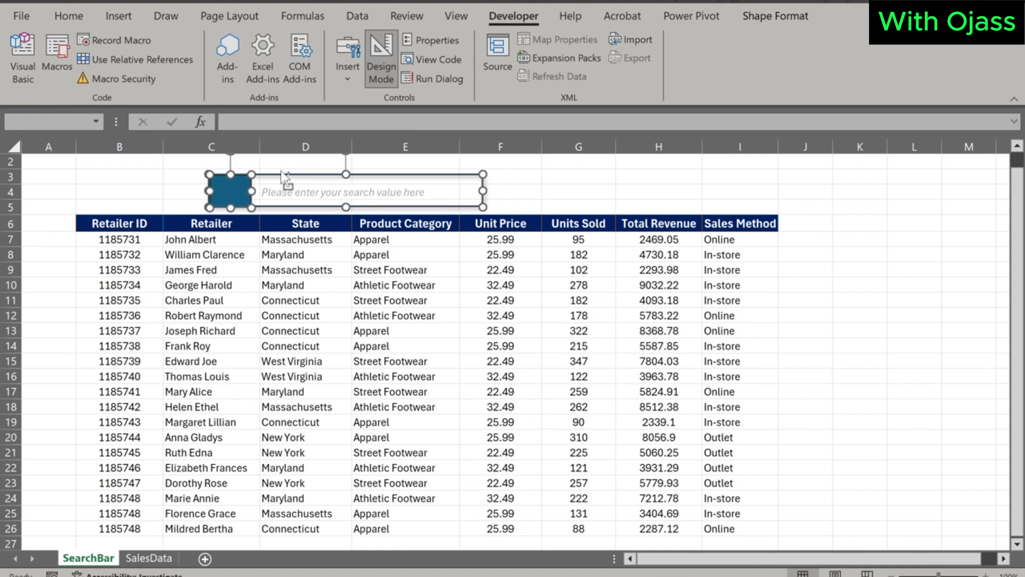
{"action": "right_click", "coordinate": [292, 193]}
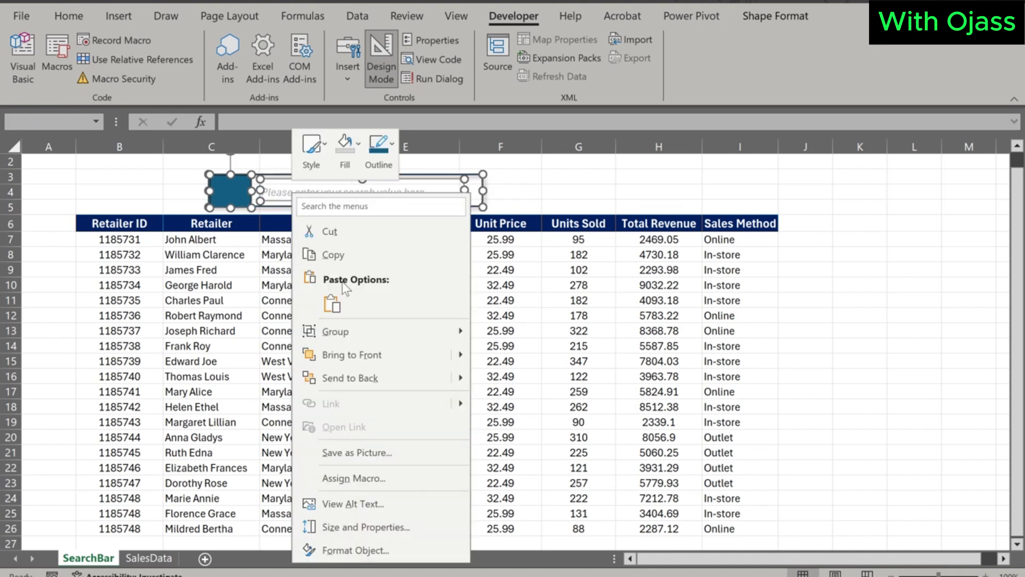
{"action": "mouse_move", "coordinate": [386, 329]}
{"action": "left_click", "coordinate": [504, 333]}
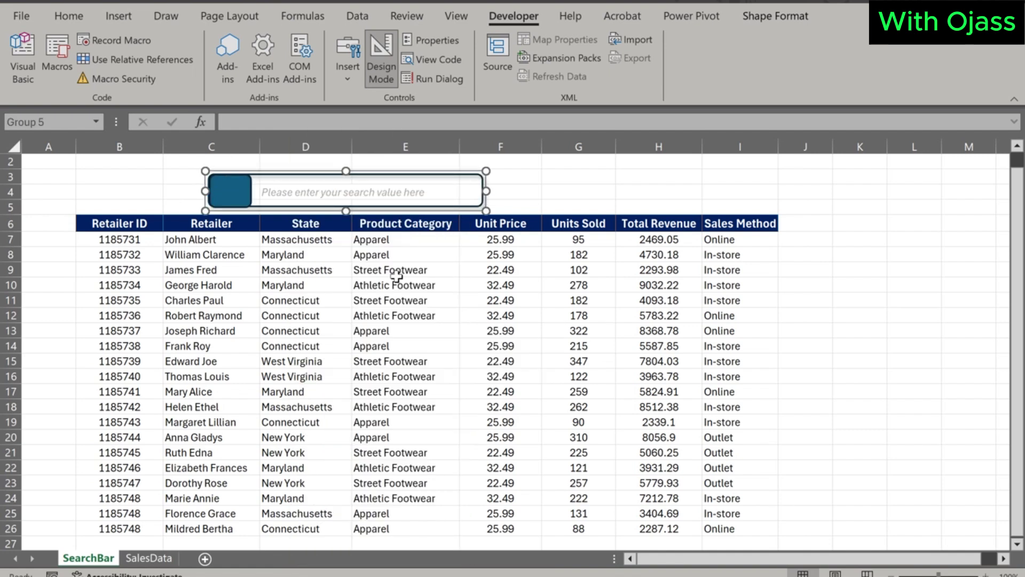
{"action": "left_click_drag", "start_coordinate": [233, 195], "coordinate": [476, 195]}
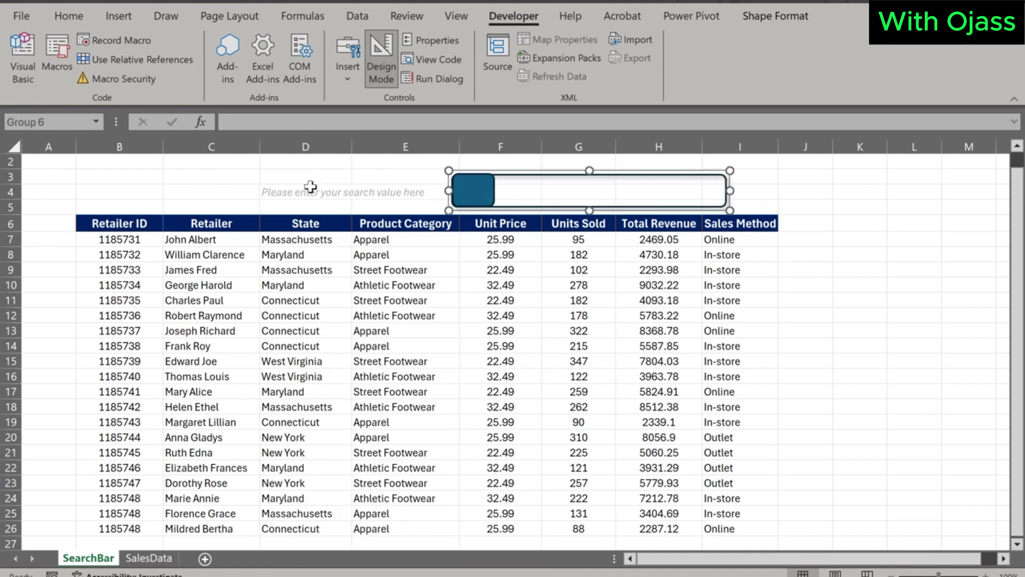
Start a new conditional formatting rule for cell D4 that uses a formula to determine which cells to format.
{"action": "left_click", "coordinate": [288, 193]}
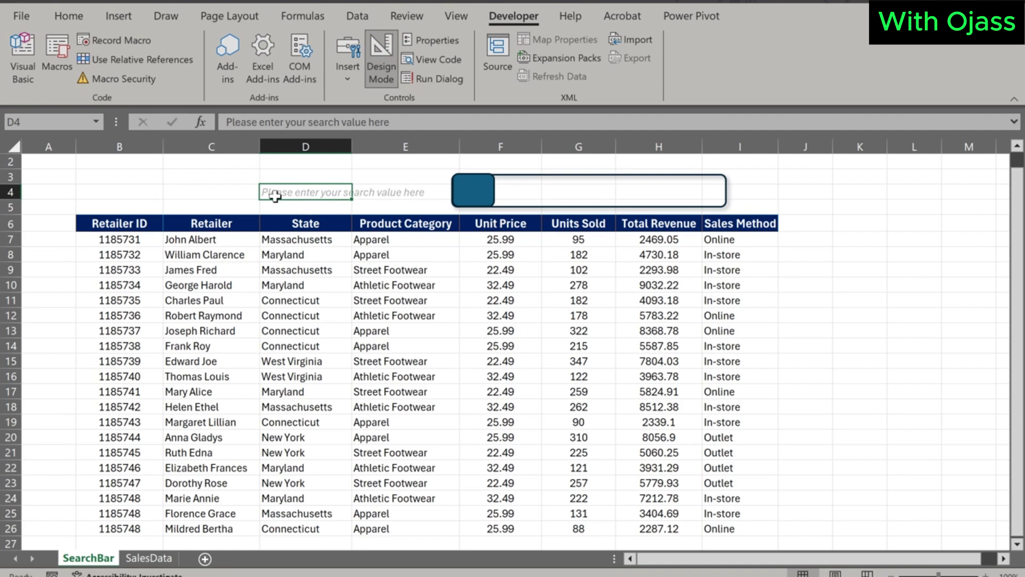
{"action": "left_click", "coordinate": [72, 15]}
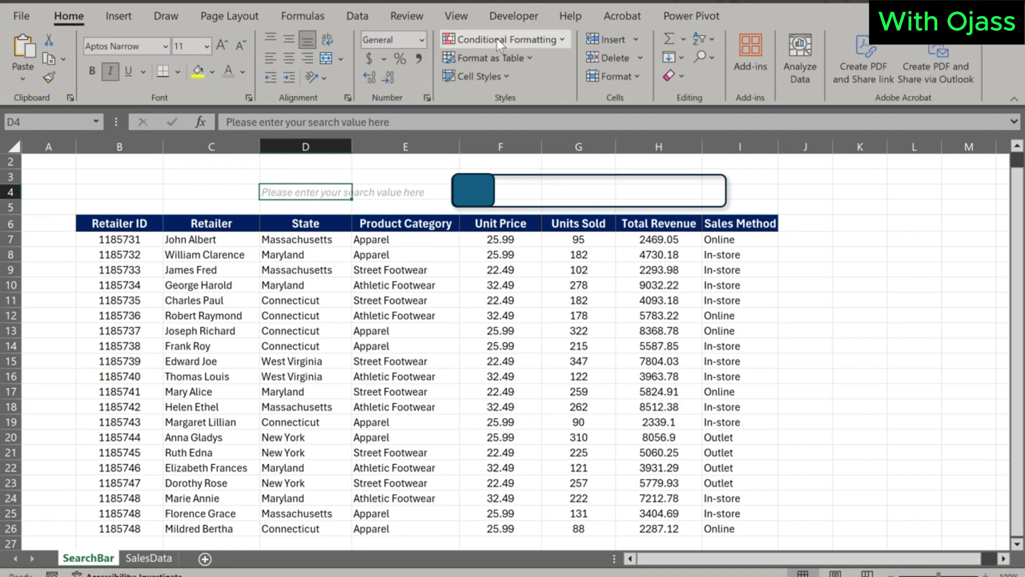
{"action": "left_click", "coordinate": [527, 40]}
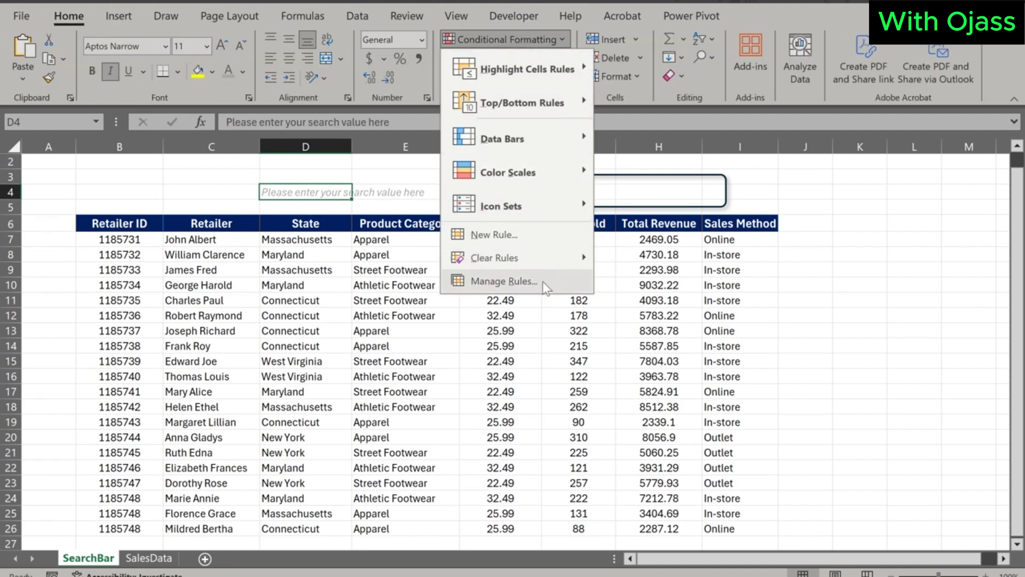
{"action": "left_click", "coordinate": [522, 283]}
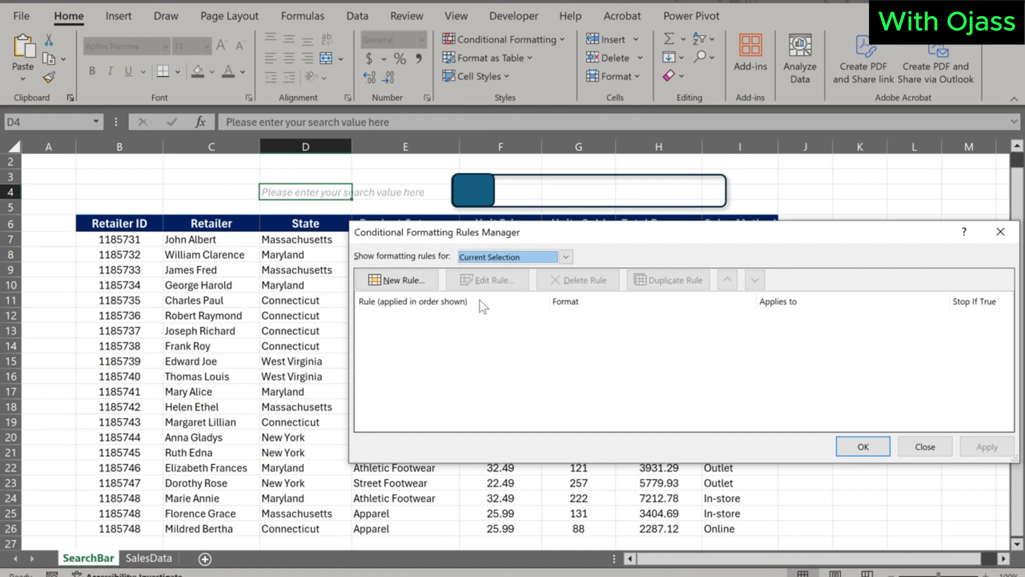
{"action": "left_click", "coordinate": [394, 280]}
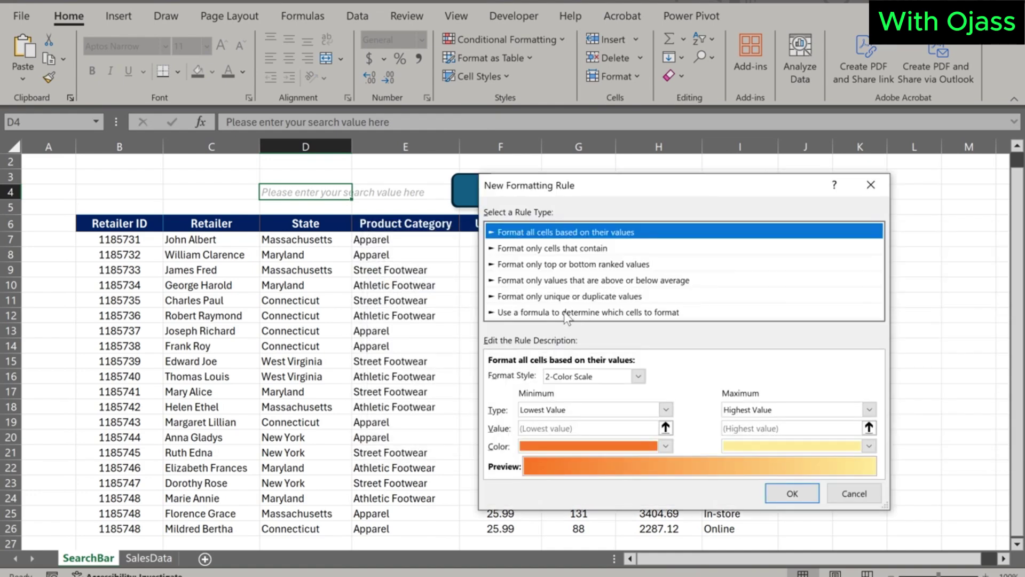
{"action": "left_click", "coordinate": [554, 313]}
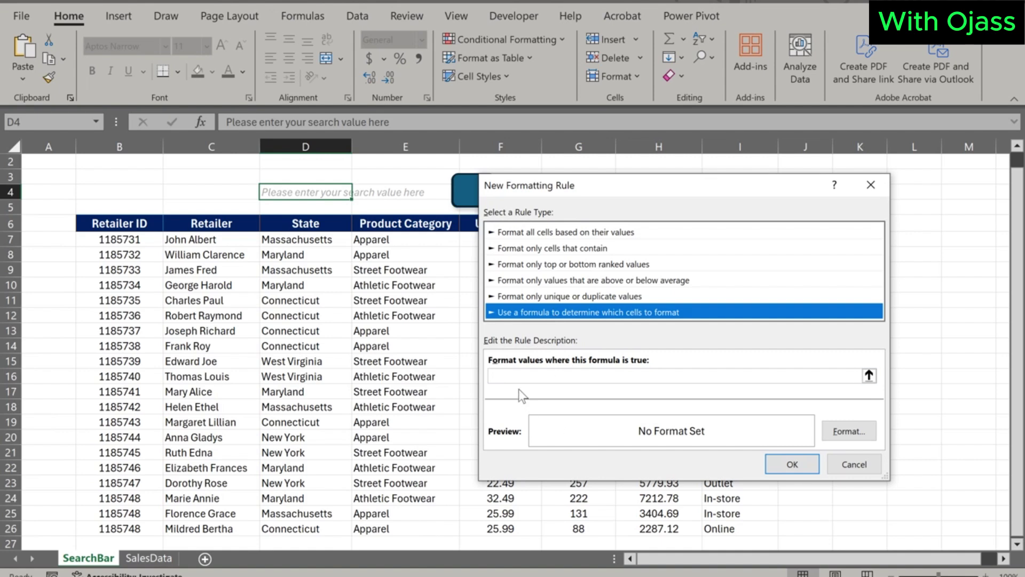
Enter =LEN(A1)>0 as the formatting rule's formula.
{"action": "left_click", "coordinate": [507, 376]}
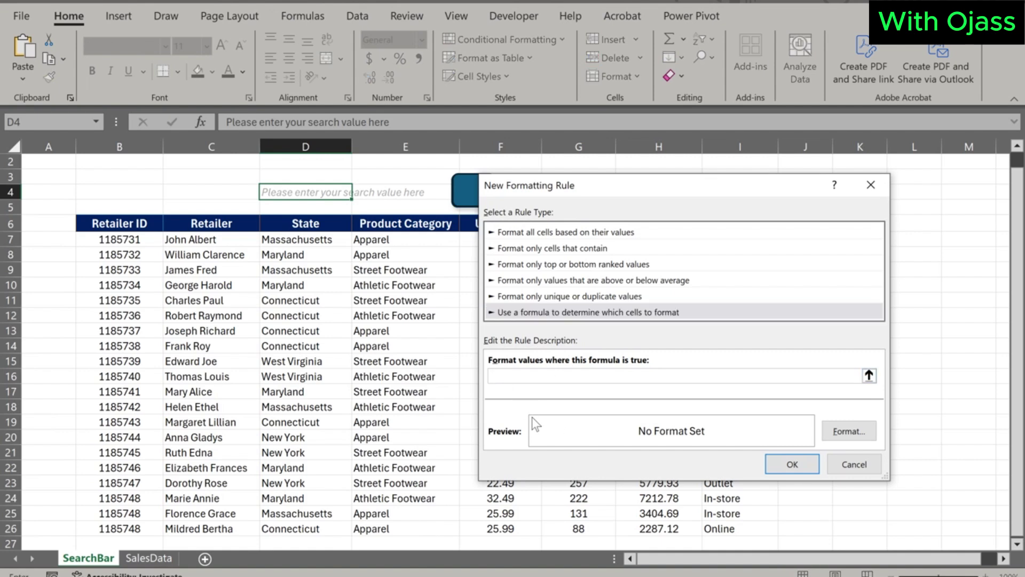
{"action": "type", "text": "="}
{"action": "type", "text": "le"}
{"action": "type", "text": "EN"}
{"action": "type", "text": "(A"}
{"action": "type", "text": "1)>"}
{"action": "type", "text": "0"}
Set the rule's font color to white and apply the rule to D4.
{"action": "left_click", "coordinate": [841, 434]}
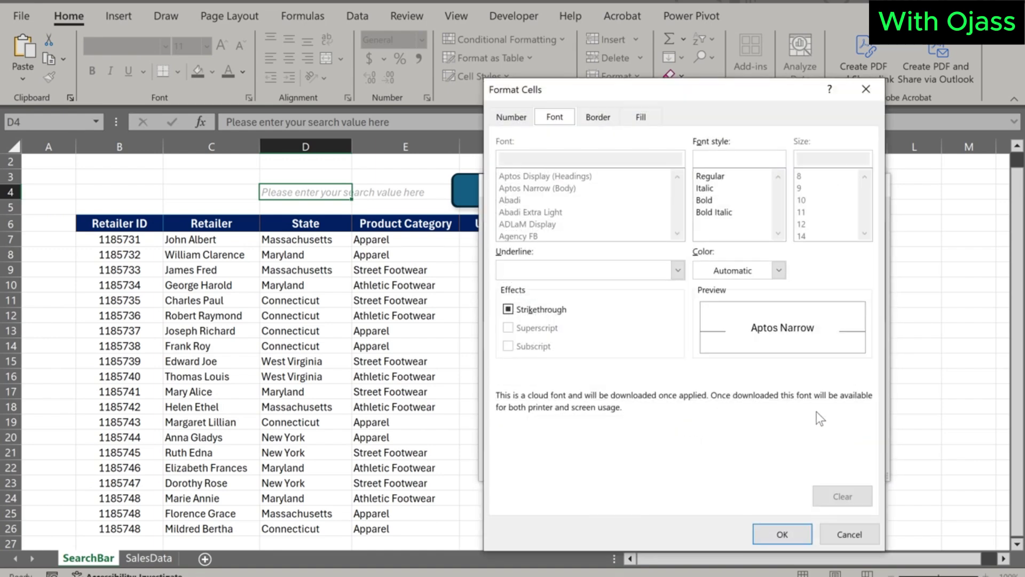
{"action": "left_click", "coordinate": [777, 270]}
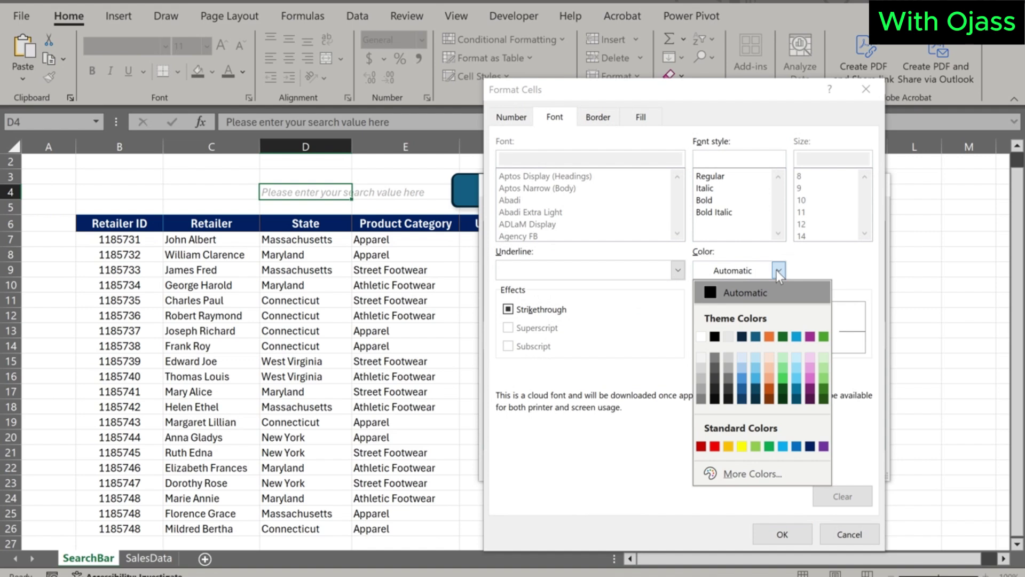
{"action": "left_click", "coordinate": [701, 337]}
{"action": "left_click", "coordinate": [775, 532]}
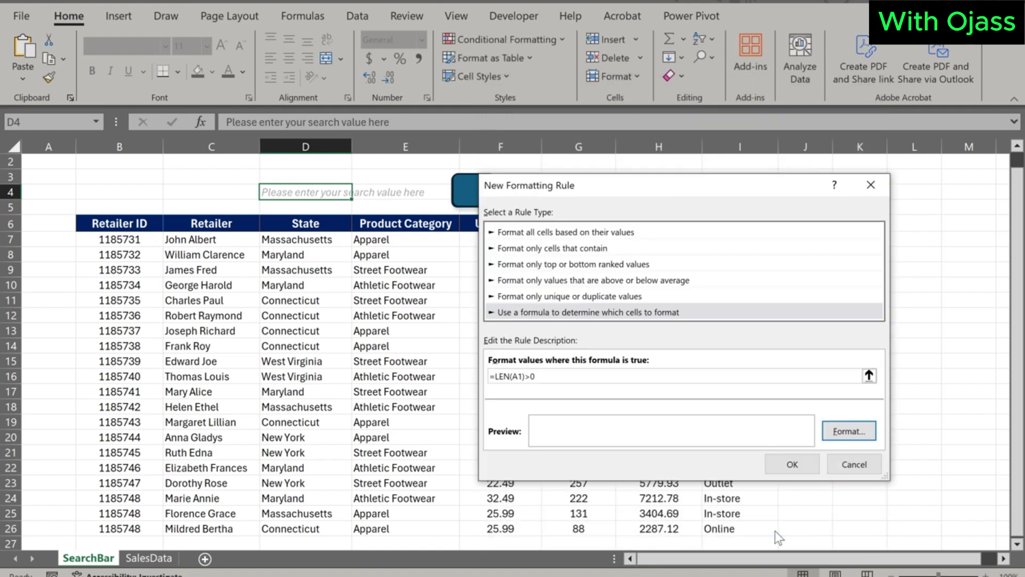
{"action": "left_click", "coordinate": [791, 464]}
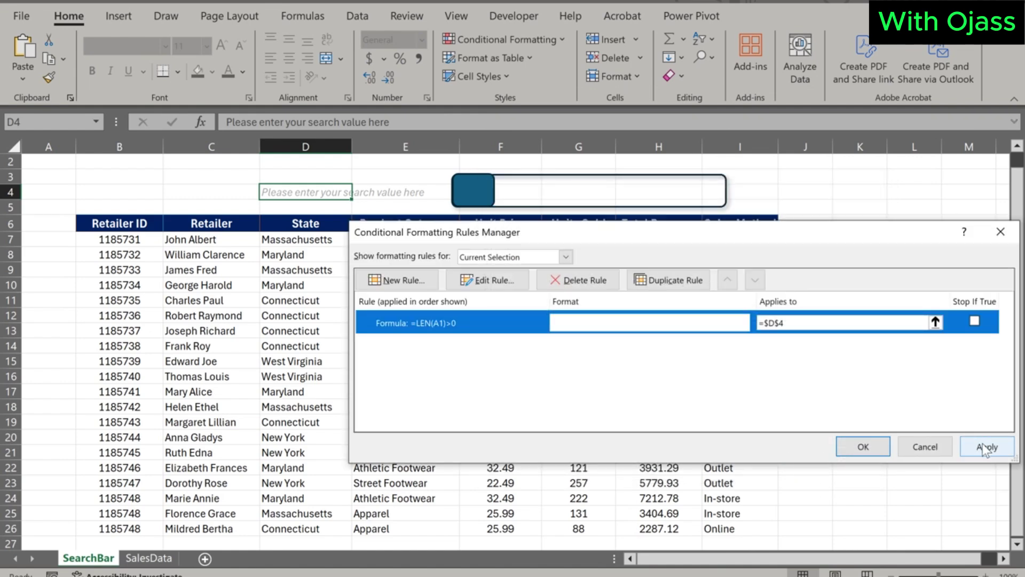
{"action": "left_click", "coordinate": [982, 443]}
{"action": "left_click", "coordinate": [861, 445]}
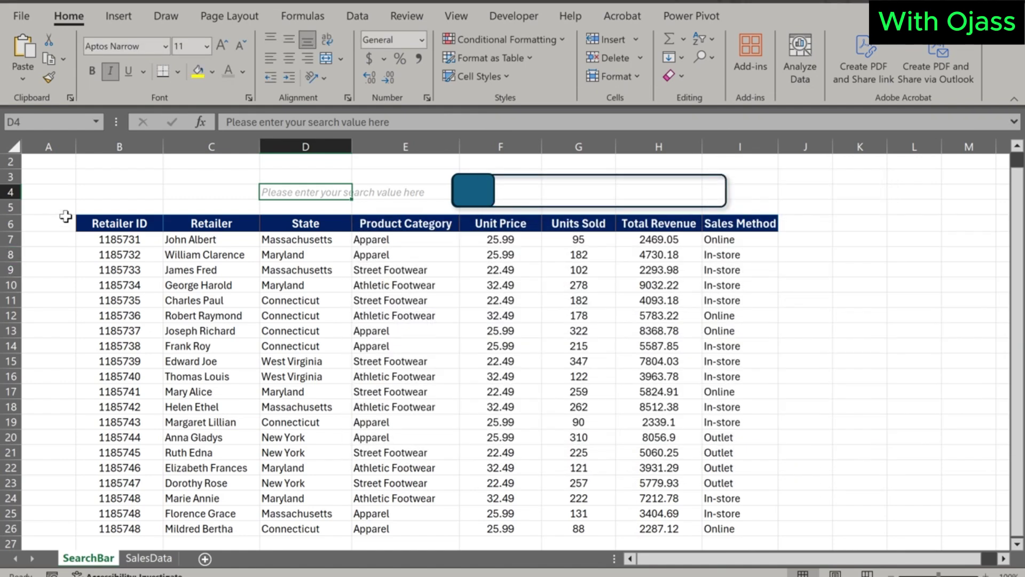
Test the placeholder's formatting rule by entering "sd" in cell A1, then clear A1 again.
{"action": "scroll", "coordinate": [43, 168], "scroll_direction": "up", "scroll_amount": 1}
{"action": "left_click", "coordinate": [43, 162]}
{"action": "type", "text": "sd"}
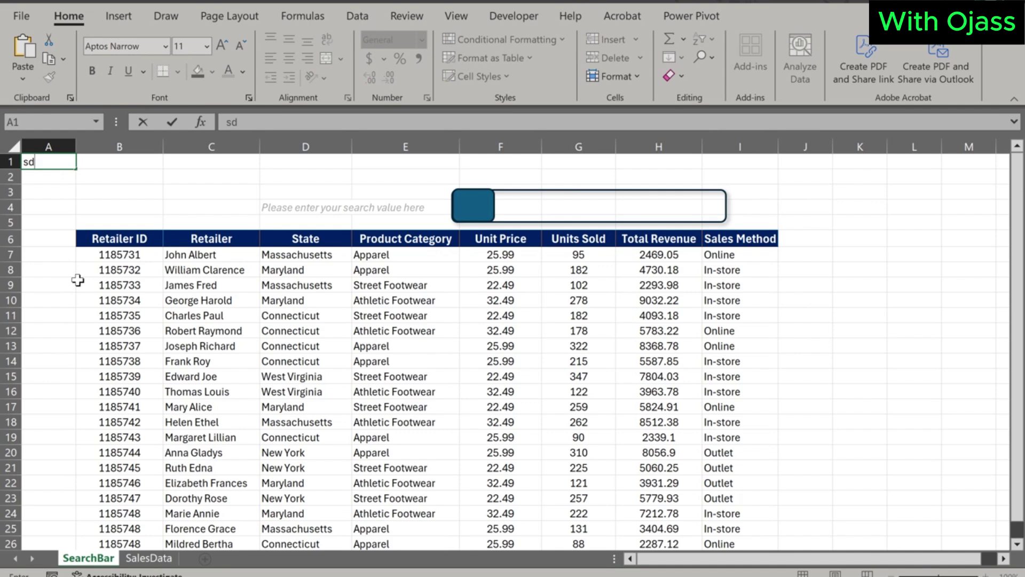
{"action": "key", "text": "Return"}
{"action": "key", "text": "Up"}
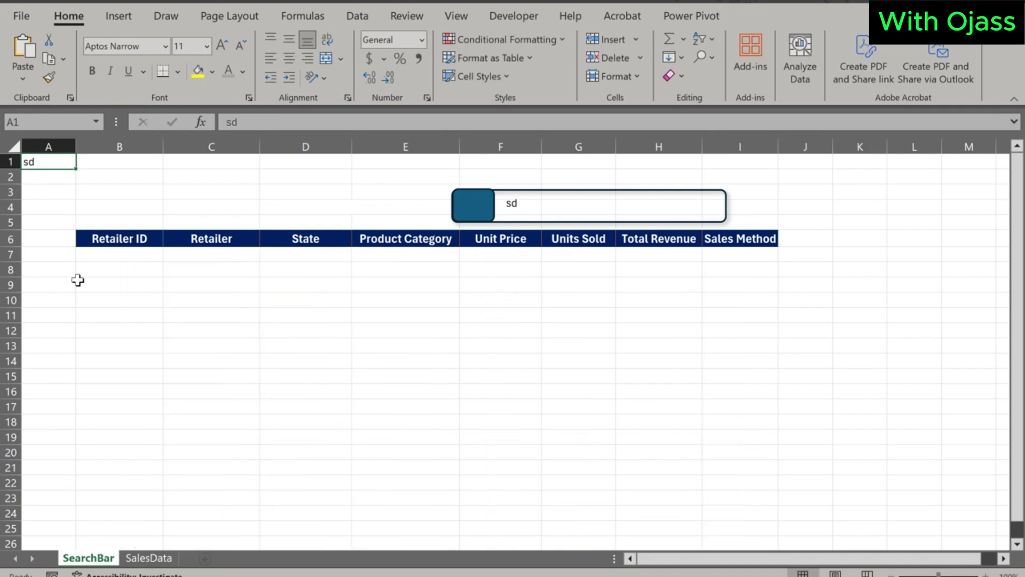
{"action": "key", "text": "BackSpace"}
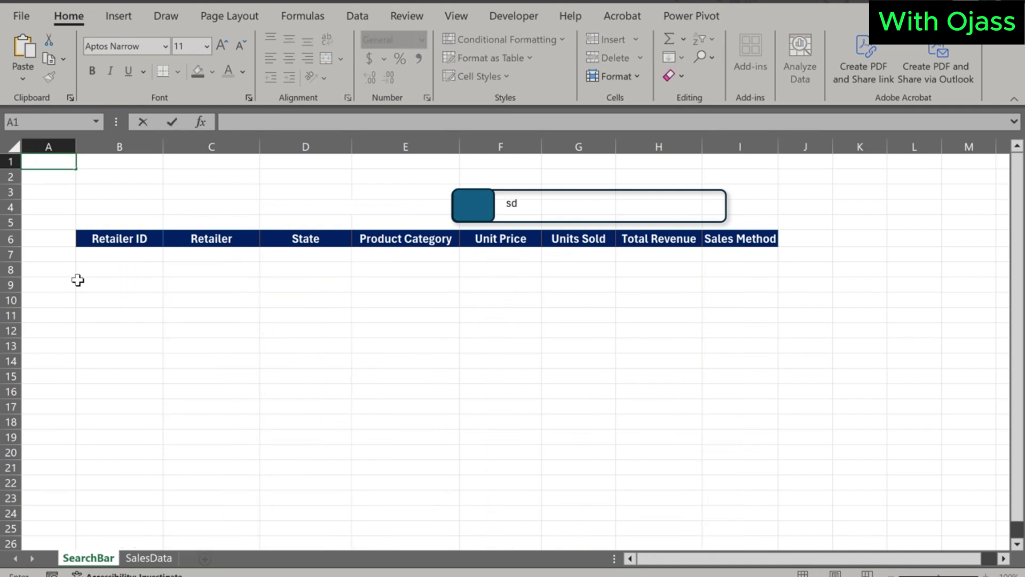
{"action": "type", "text": "Ma"}
{"action": "key", "text": "BackSpace"}
{"action": "key", "text": "BackSpace"}
{"action": "left_click", "coordinate": [171, 211]}
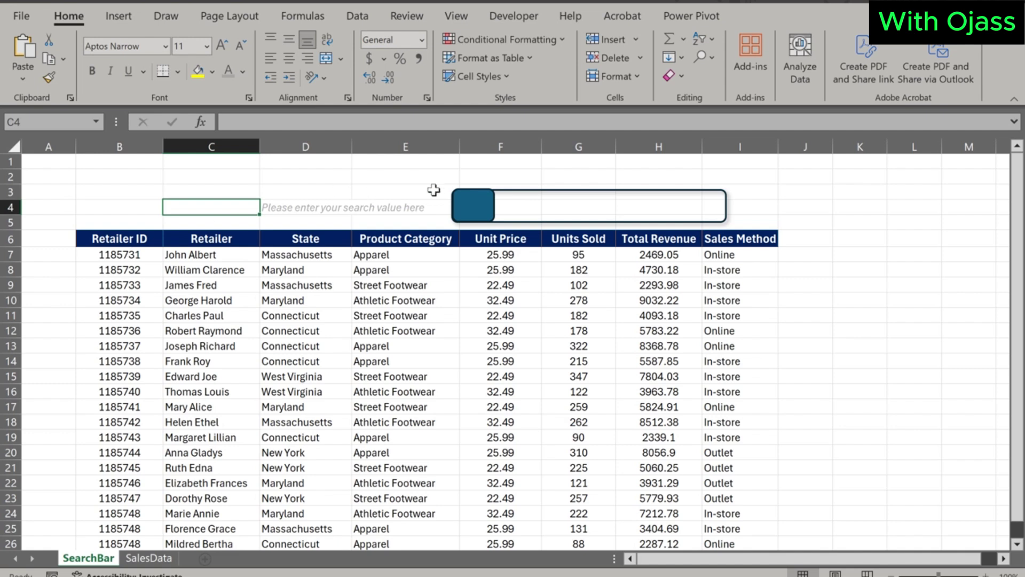
Move the grouped search bar back over columns C to F around the placeholder text and turn off Design Mode.
{"action": "left_click", "coordinate": [470, 201]}
{"action": "left_click_drag", "start_coordinate": [469, 201], "coordinate": [222, 203]}
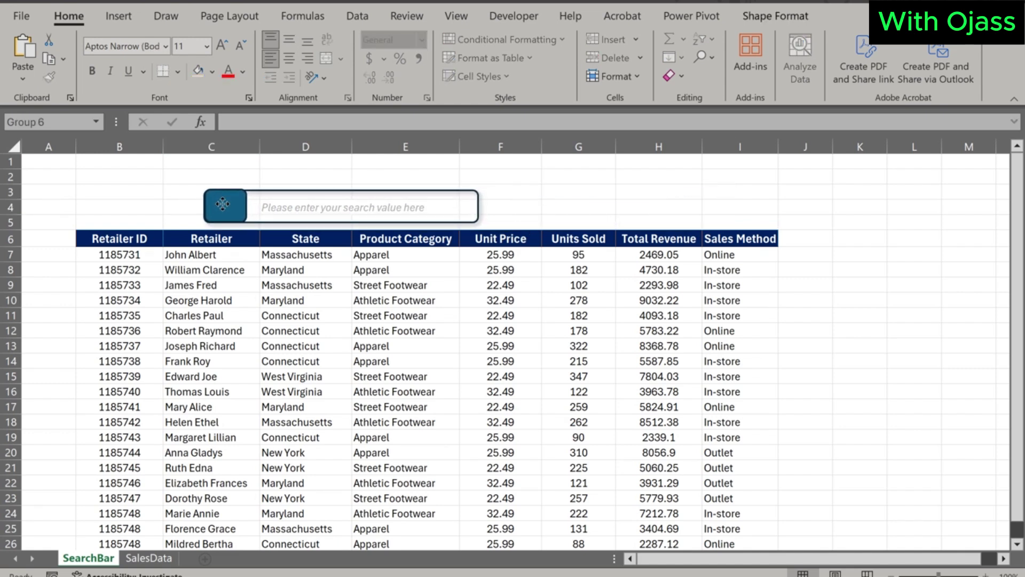
{"action": "left_click", "coordinate": [223, 203]}
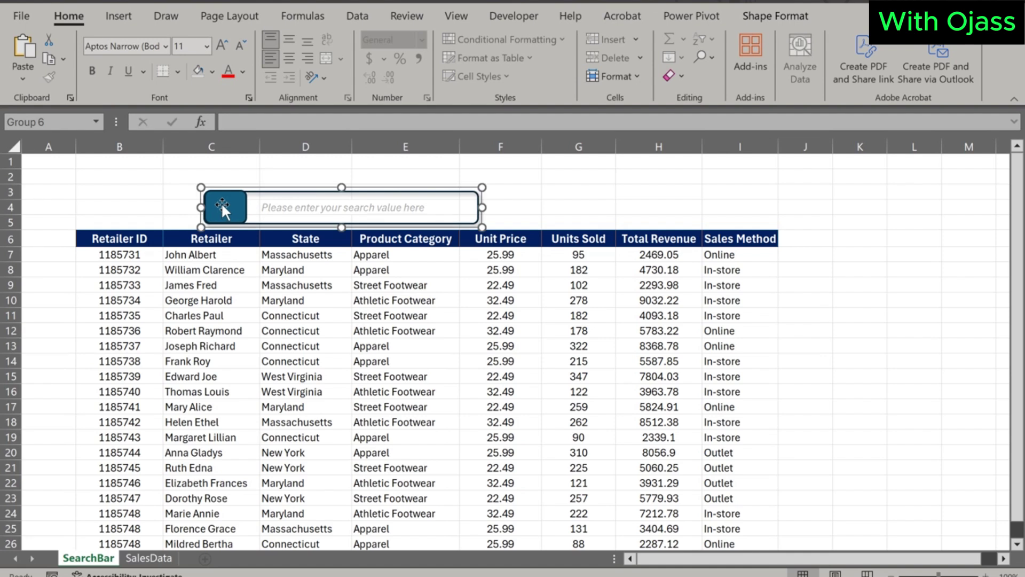
{"action": "left_click_drag", "start_coordinate": [222, 204], "coordinate": [222, 202]}
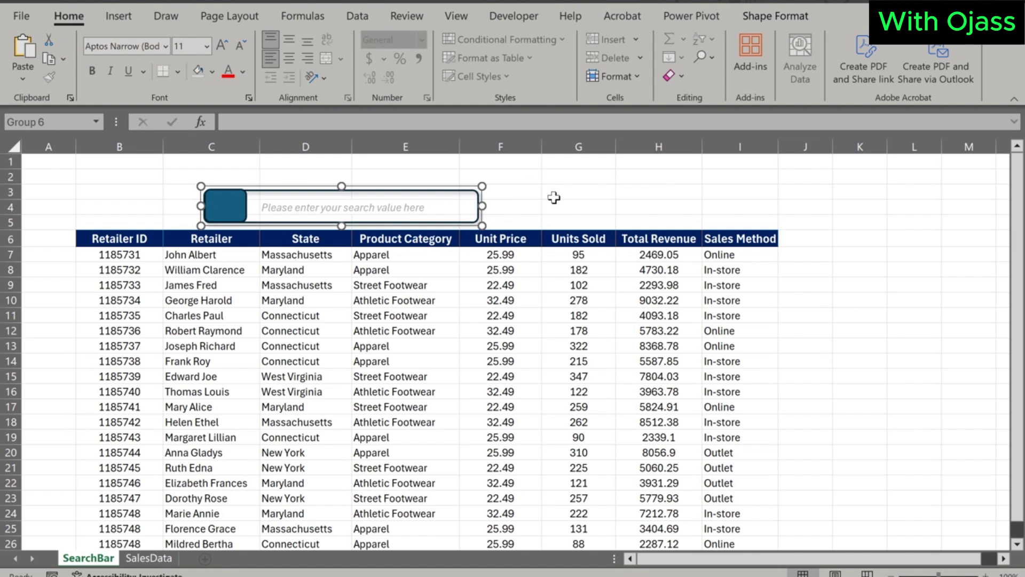
{"action": "left_click", "coordinate": [498, 14]}
{"action": "left_click", "coordinate": [382, 61]}
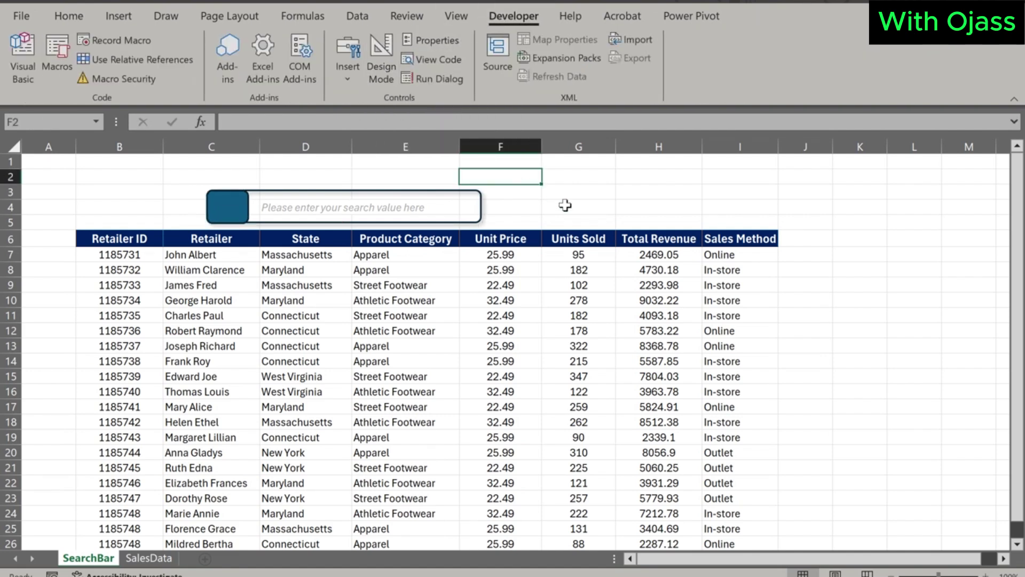
Hide the gridlines on the SearchBar sheet while leaving its row and column headings displayed.
{"action": "left_click", "coordinate": [457, 16]}
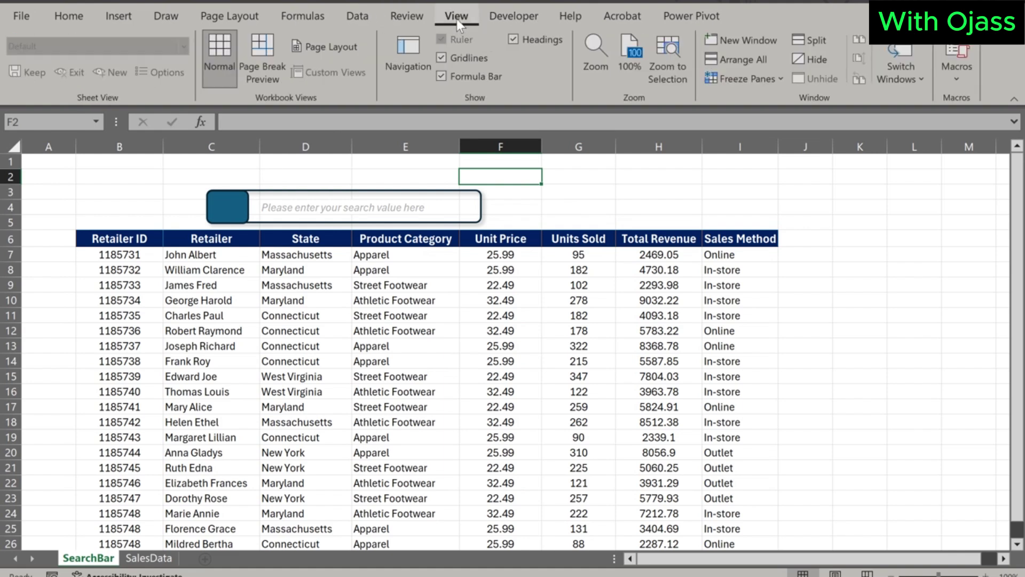
{"action": "left_click", "coordinate": [512, 39]}
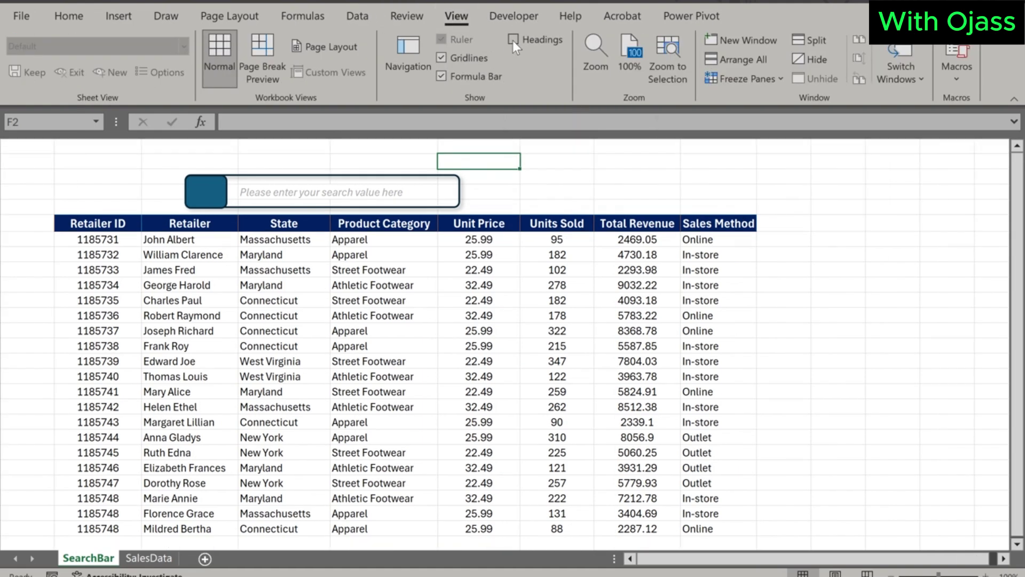
{"action": "left_click", "coordinate": [513, 39]}
{"action": "left_click", "coordinate": [441, 57]}
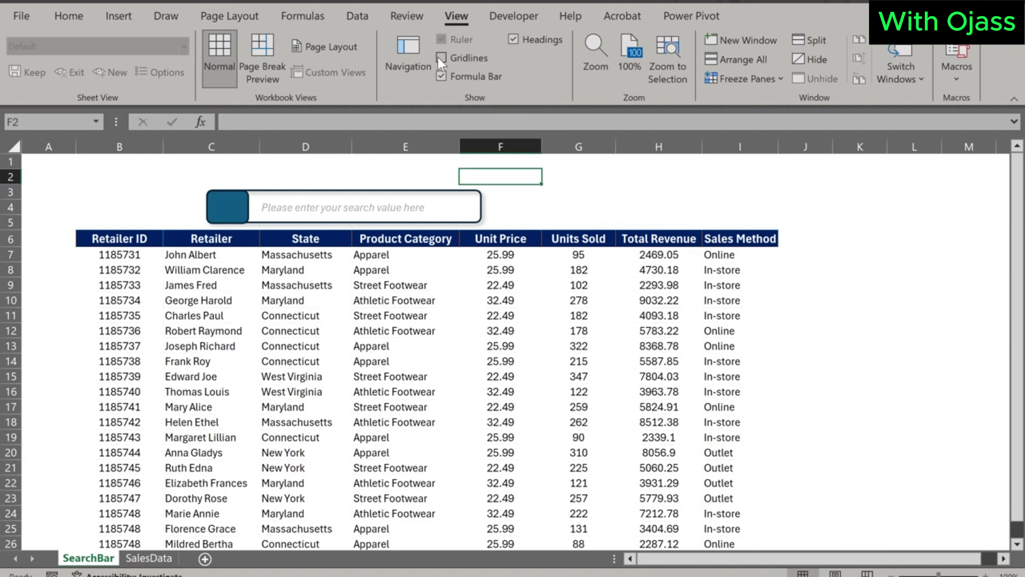
Find stock icons with the term "search" and insert the solid magnifying-glass icon on the SearchBar sheet.
{"action": "left_click", "coordinate": [245, 193]}
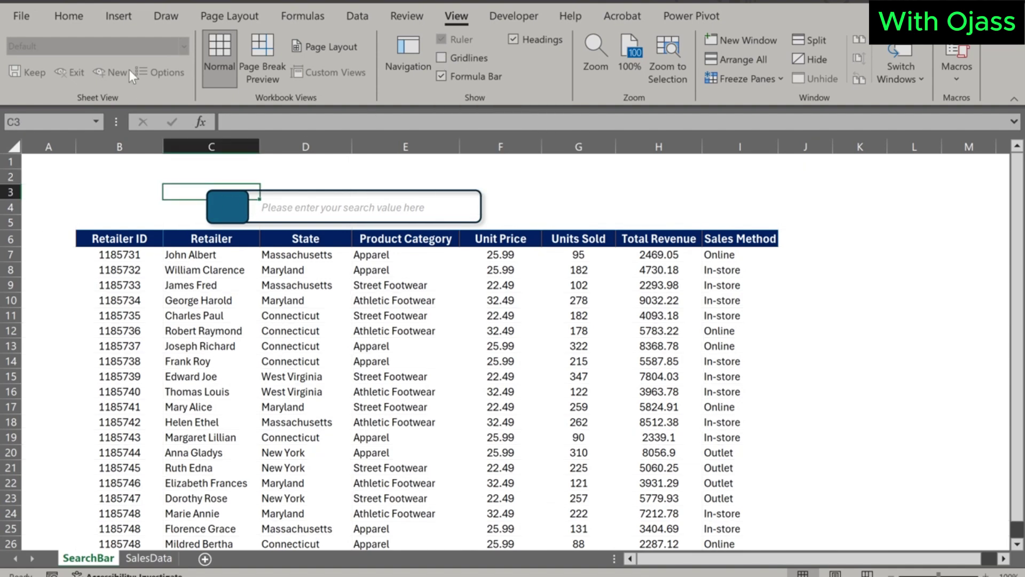
{"action": "left_click", "coordinate": [126, 18]}
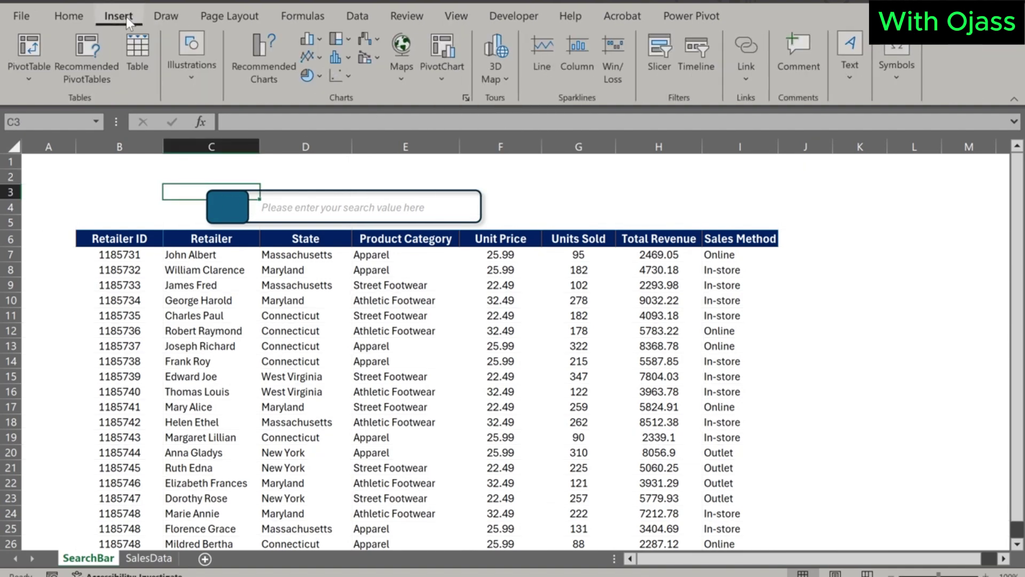
{"action": "left_click", "coordinate": [190, 80]}
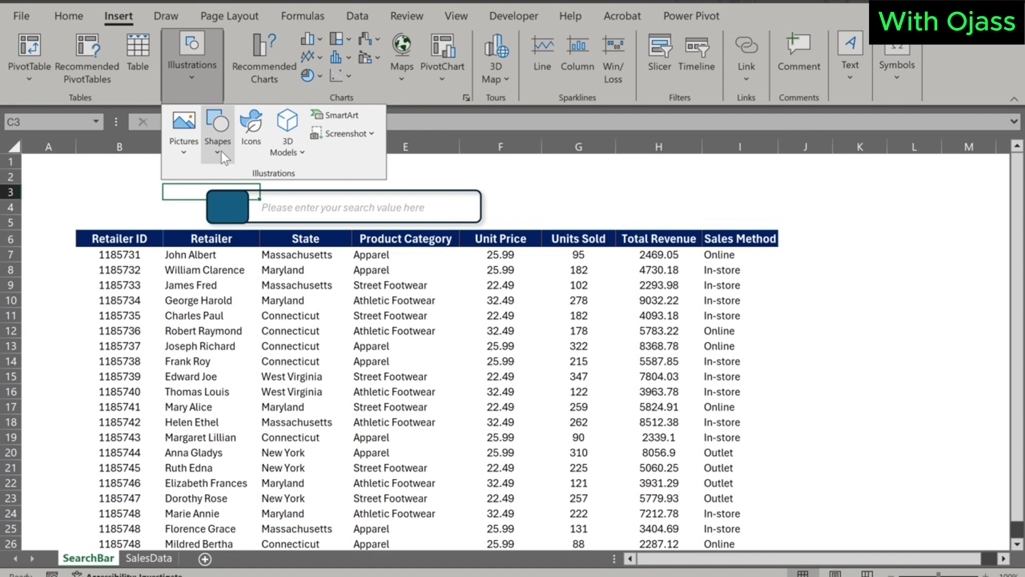
{"action": "left_click", "coordinate": [252, 131]}
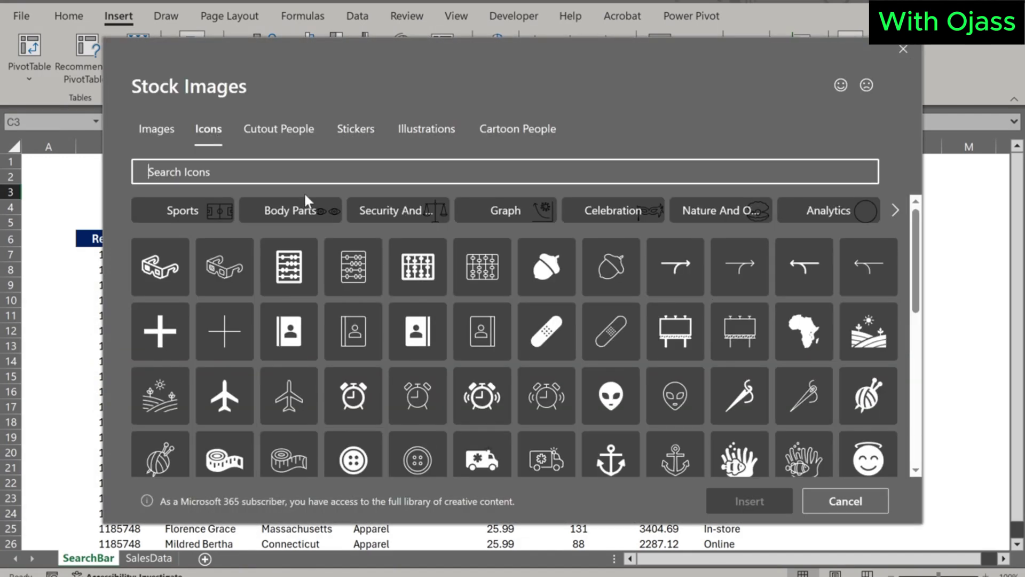
{"action": "type", "text": "search"}
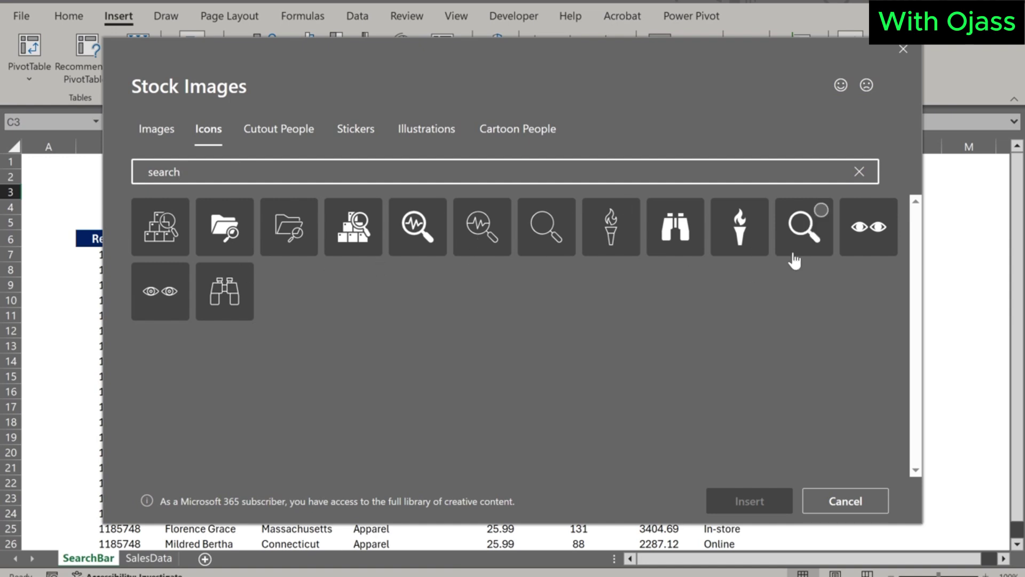
{"action": "left_click", "coordinate": [822, 210]}
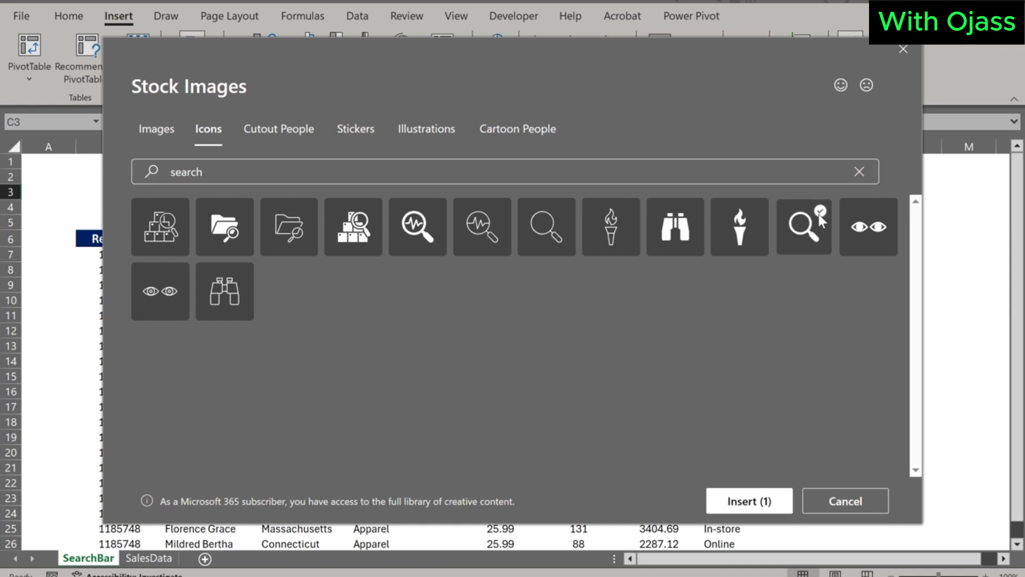
{"action": "left_click", "coordinate": [750, 502]}
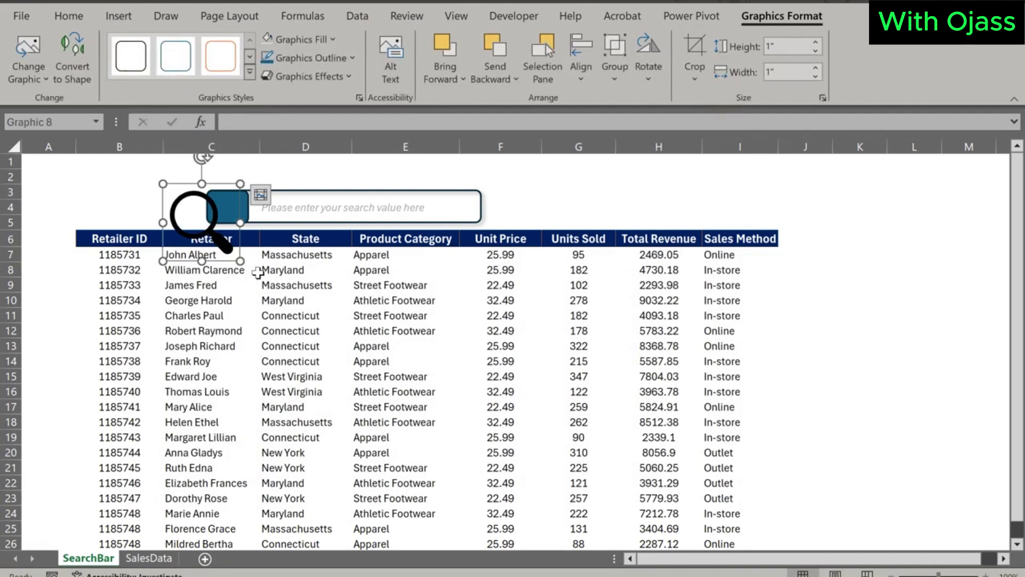
Shrink the magnifying-glass icon to about 0.31" by 0.31" and place it over column B, clear of the search bar.
{"action": "left_click_drag", "start_coordinate": [176, 213], "coordinate": [92, 170]}
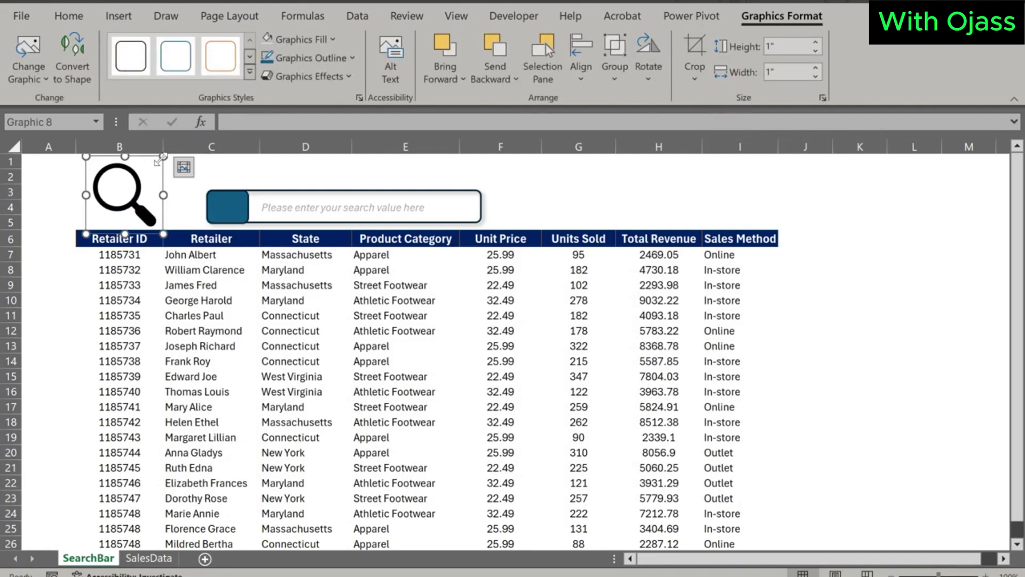
{"action": "left_click_drag", "start_coordinate": [110, 213], "coordinate": [109, 210]}
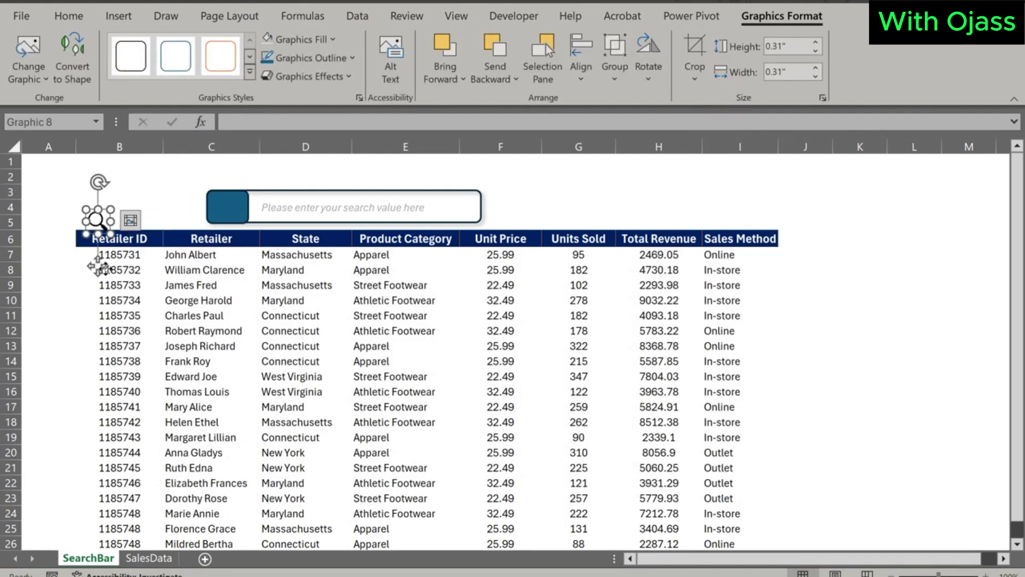
{"action": "left_click_drag", "start_coordinate": [102, 273], "coordinate": [136, 232]}
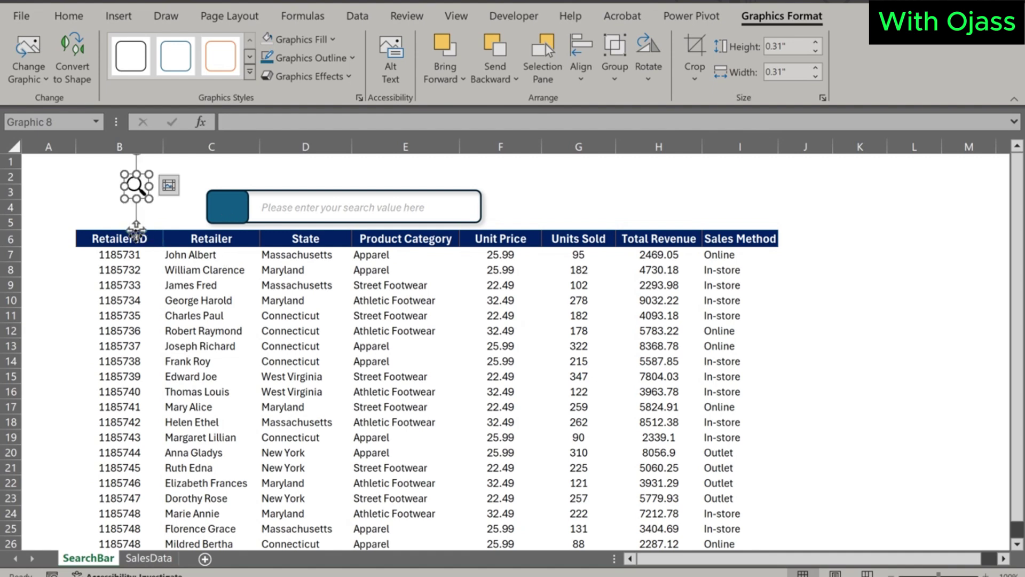
Fill the magnifying-glass icon with white and move it onto the center of the search bar's blue box.
{"action": "left_click", "coordinate": [333, 39]}
{"action": "left_click", "coordinate": [267, 104]}
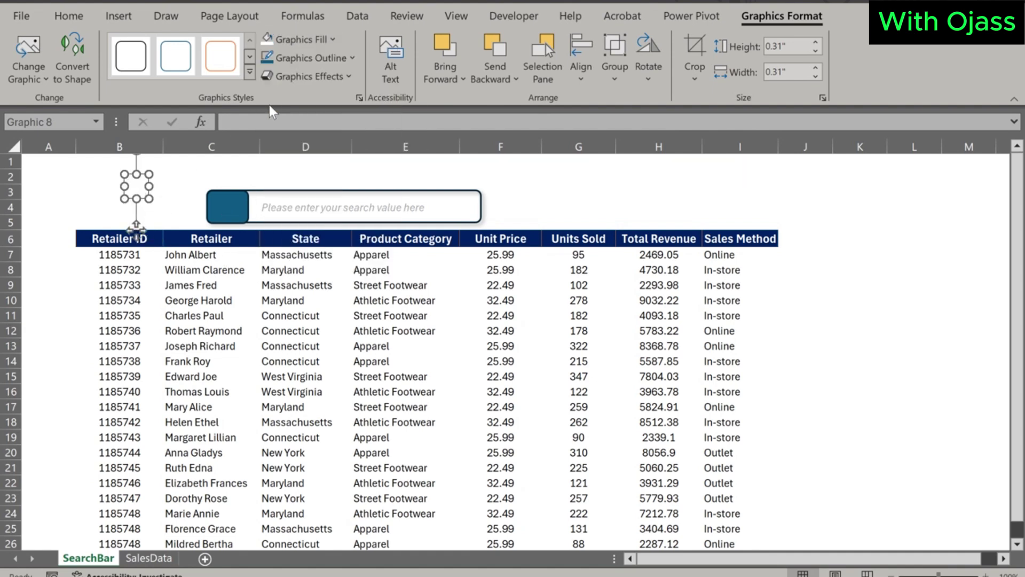
{"action": "left_click_drag", "start_coordinate": [136, 227], "coordinate": [226, 247]}
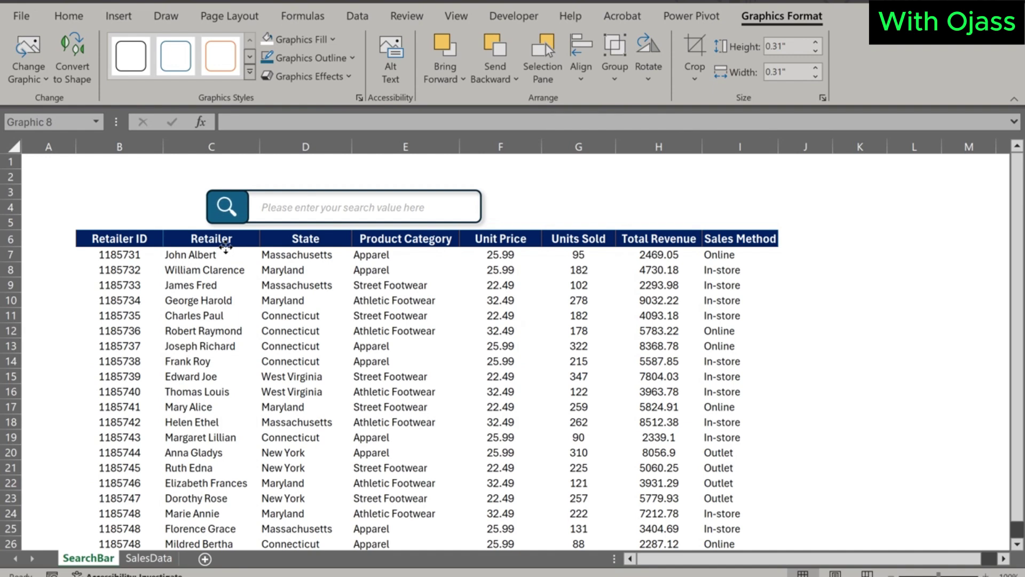
{"action": "left_click", "coordinate": [595, 189]}
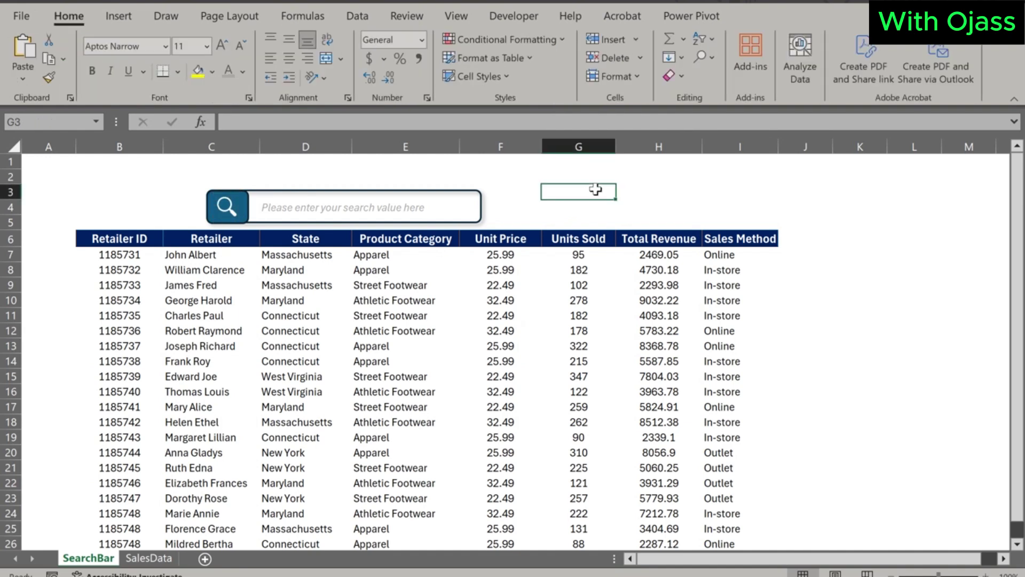
Test the search bar with a retailer's first name, then clear the search text.
{"action": "left_click", "coordinate": [304, 208]}
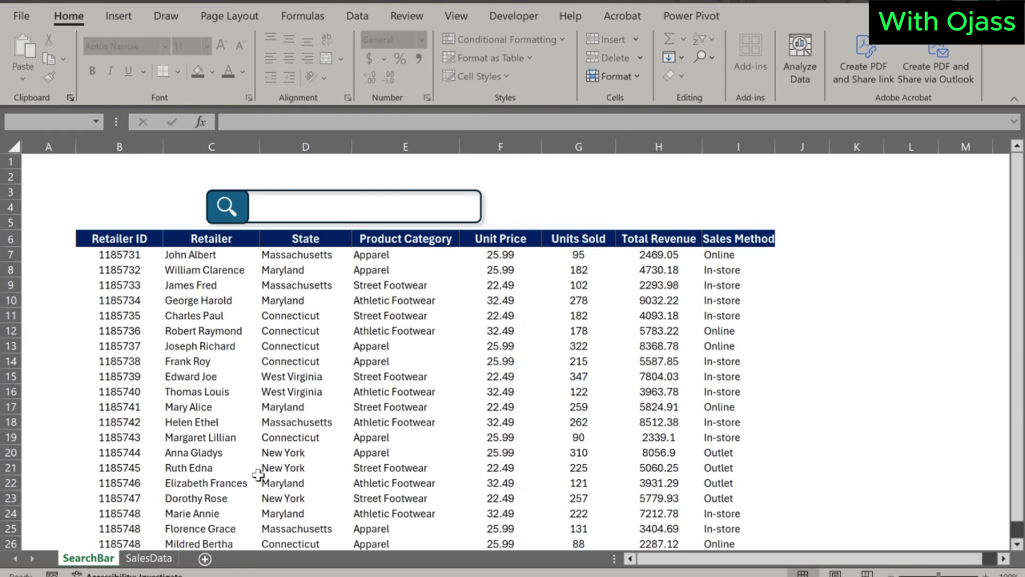
{"action": "type", "text": "ja"}
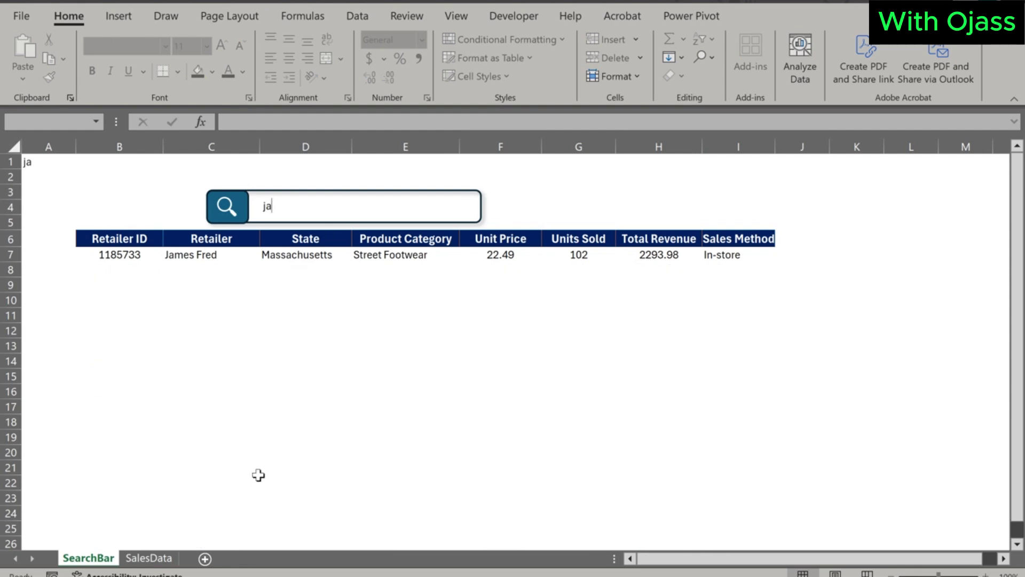
{"action": "type", "text": "mes"}
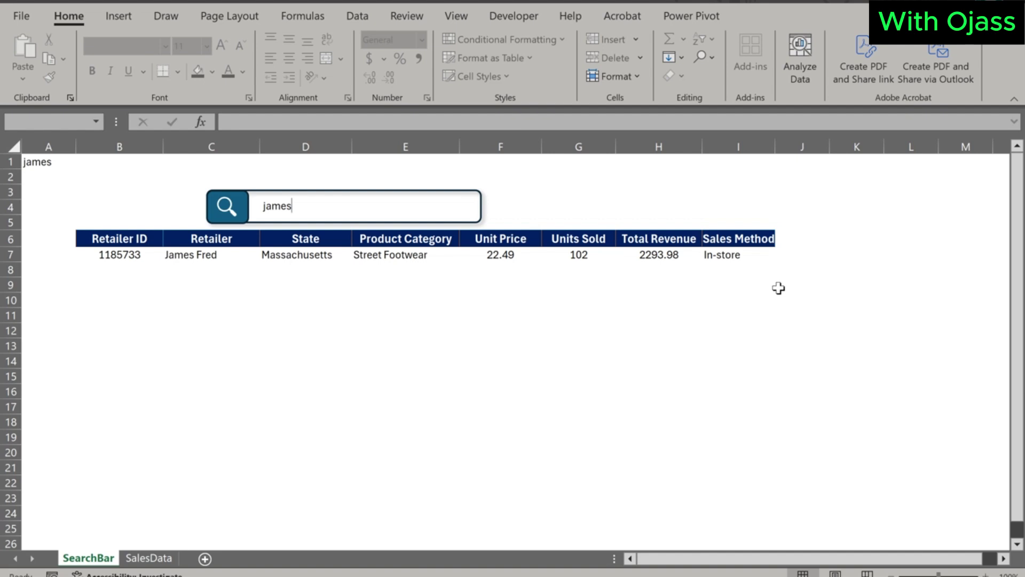
{"action": "key", "text": "BackSpace"}
{"action": "key", "text": "BackSpace"}
{"action": "key", "text": "BackSpace"}
{"action": "key", "text": "BackSpace"}
{"action": "key", "text": "BackSpace"}
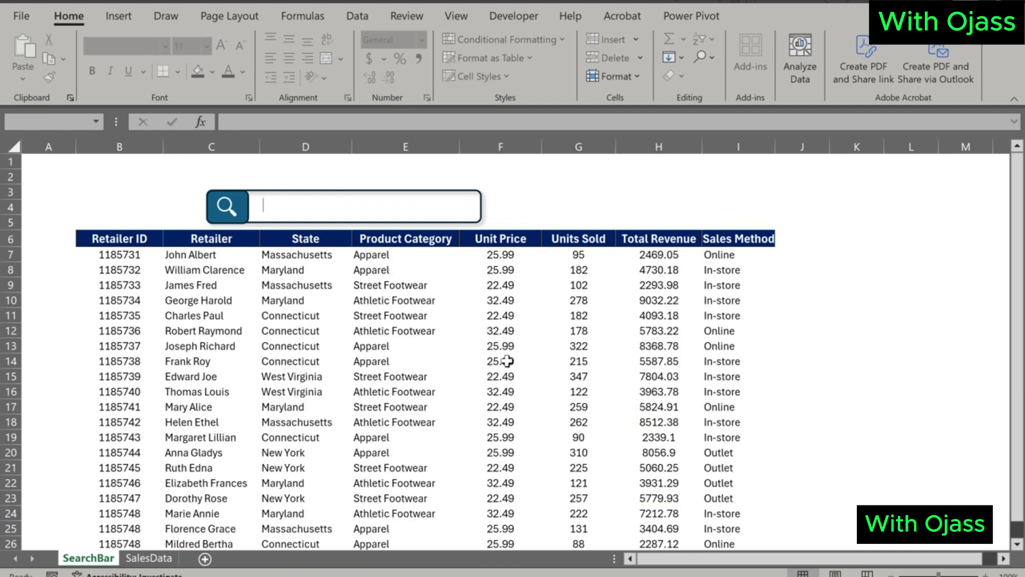
Test the search bar by searching for one record by its full Retailer ID.
{"action": "type", "text": "1187"}
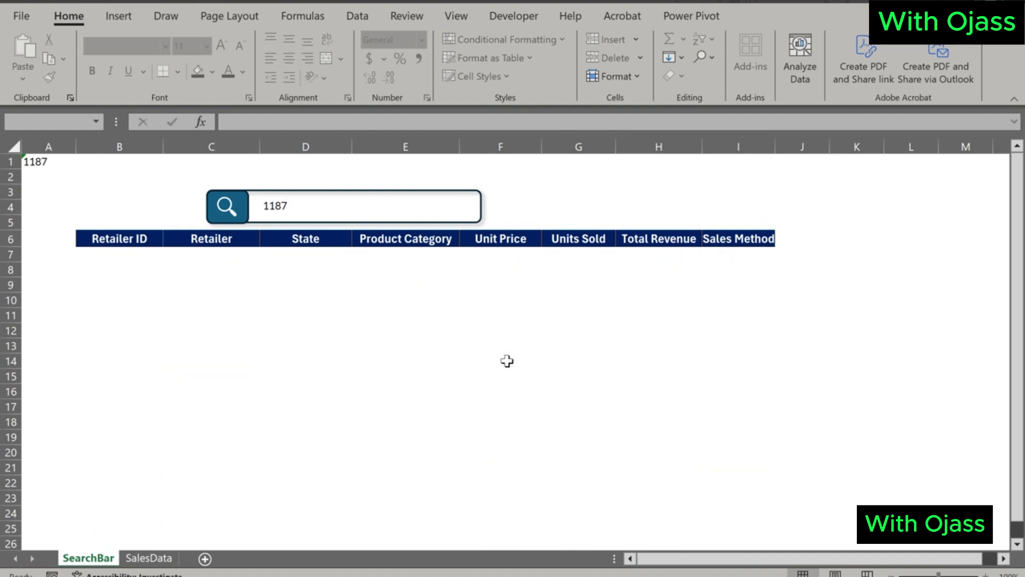
{"action": "key", "text": "BackSpace"}
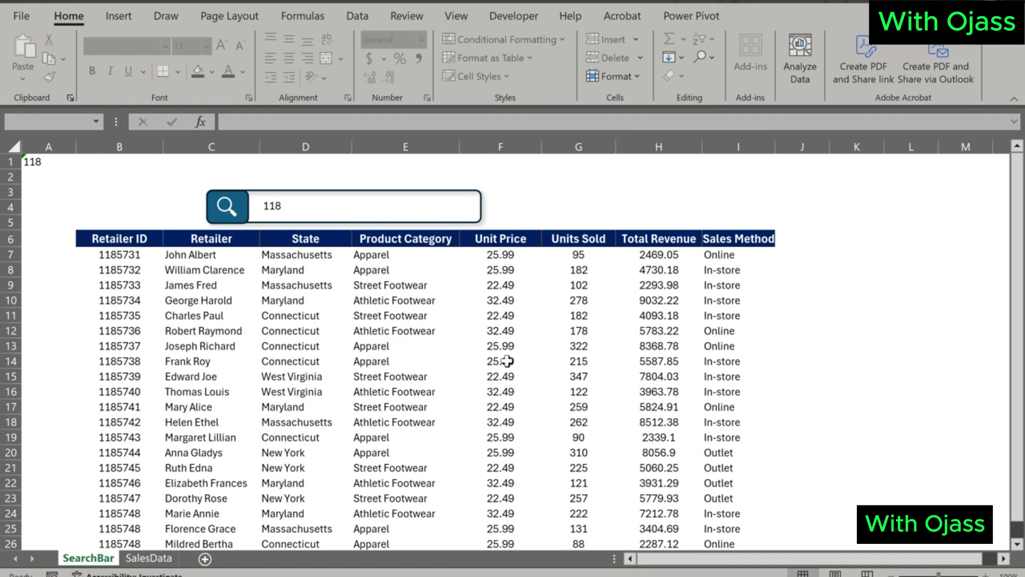
{"action": "type", "text": "5735"}
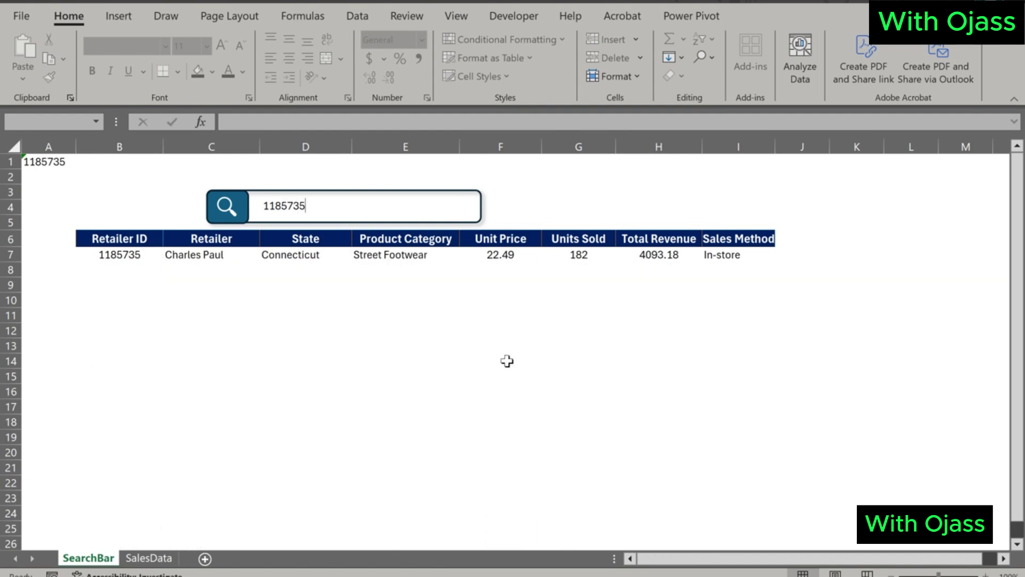
Hide the linked search value in cell A1 by setting its font color to white.
{"action": "left_click", "coordinate": [53, 163]}
{"action": "left_click", "coordinate": [243, 71]}
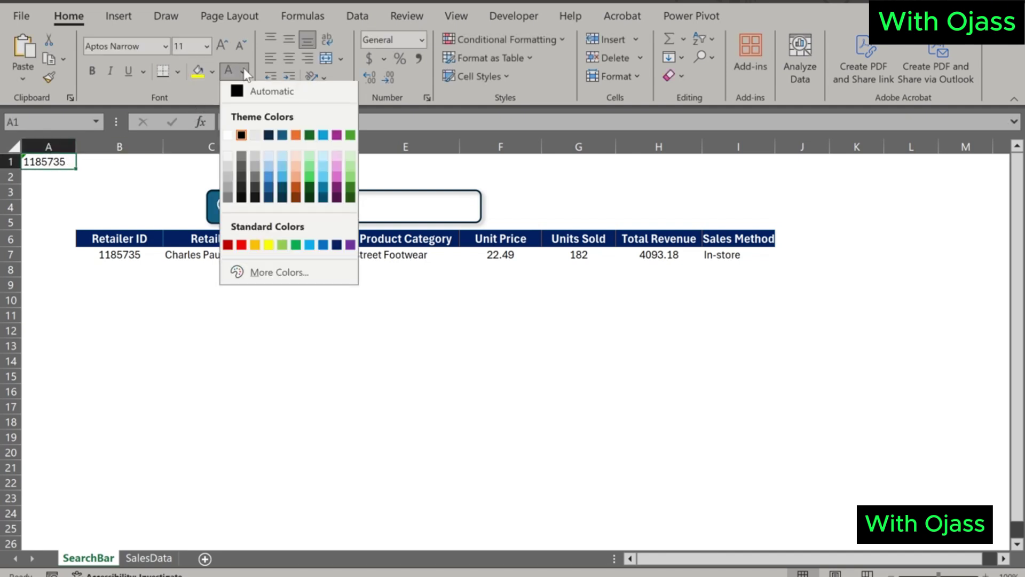
{"action": "left_click", "coordinate": [227, 135]}
Clear the Retailer ID from the search bar.
{"action": "left_click", "coordinate": [311, 209]}
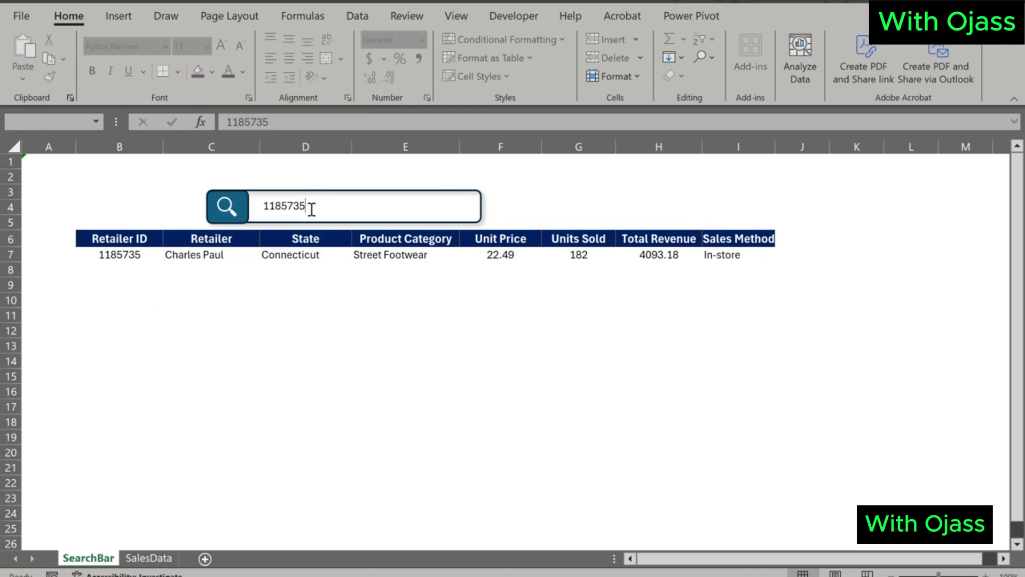
{"action": "key", "text": "BackSpace"}
{"action": "key", "text": "BackSpace"}
{"action": "key", "text": "BackSpace"}
{"action": "key", "text": "BackSpace"}
{"action": "key", "text": "BackSpace"}
{"action": "key", "text": "BackSpace"}
{"action": "key", "text": "BackSpace"}
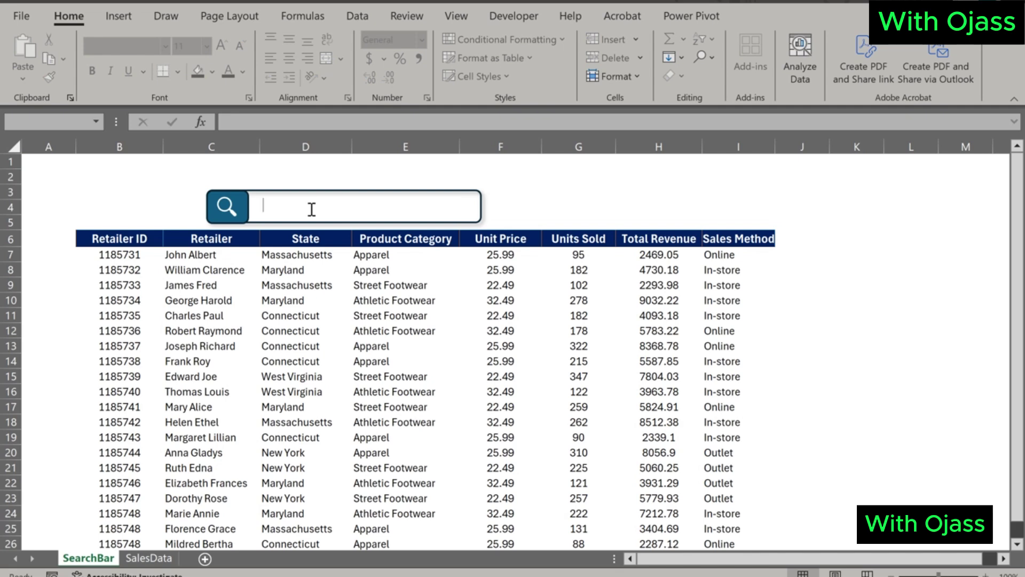
Center the Sales Method values in I7:I26.
{"action": "left_click", "coordinate": [726, 254]}
{"action": "key", "text": "ctrl+shift+Down"}
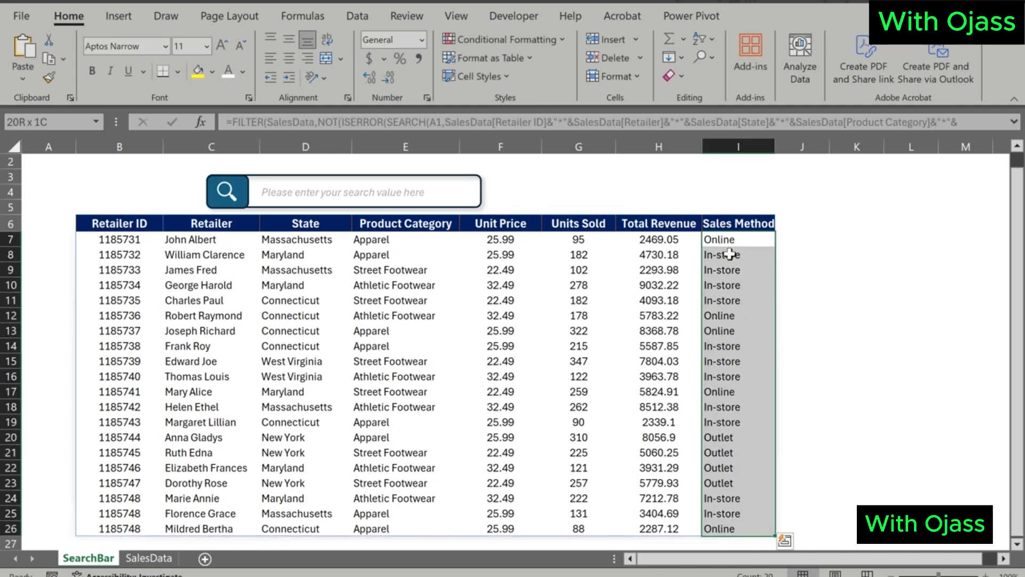
{"action": "left_click", "coordinate": [289, 58]}
{"action": "left_click", "coordinate": [838, 270]}
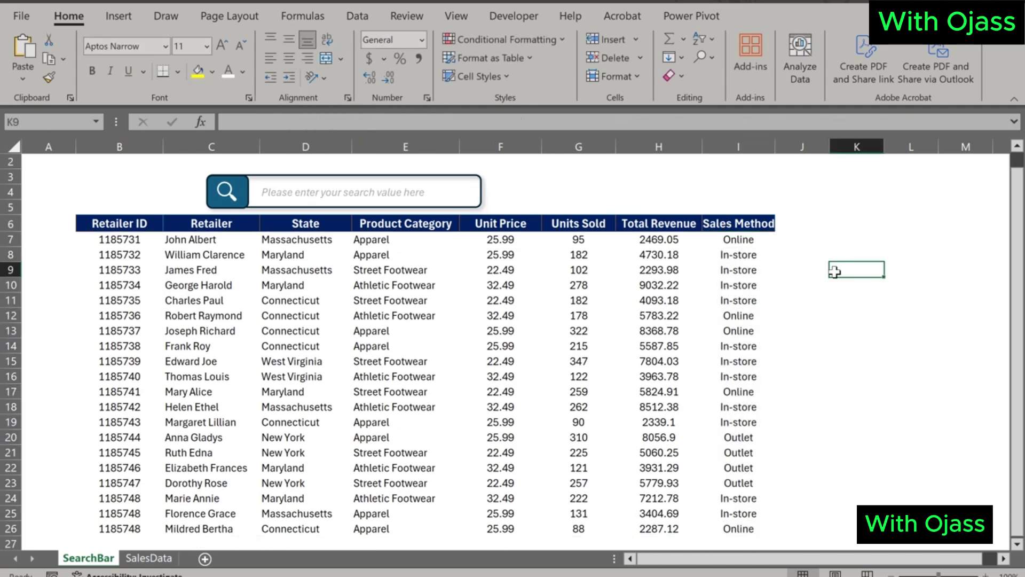
{"action": "scroll", "coordinate": [523, 441], "scroll_direction": "down", "scroll_amount": 3}
{"action": "scroll", "coordinate": [523, 441], "scroll_direction": "up", "scroll_amount": 4}
Filter the finished table by entering part of a retailer's first name in the search bar.
{"action": "left_click", "coordinate": [296, 208]}
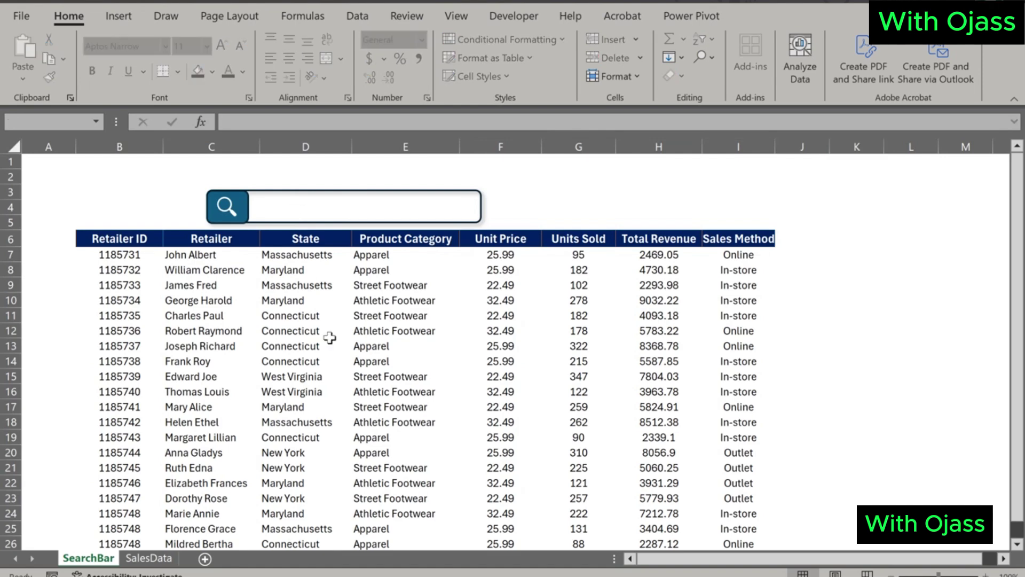
{"action": "type", "text": "Jame"}
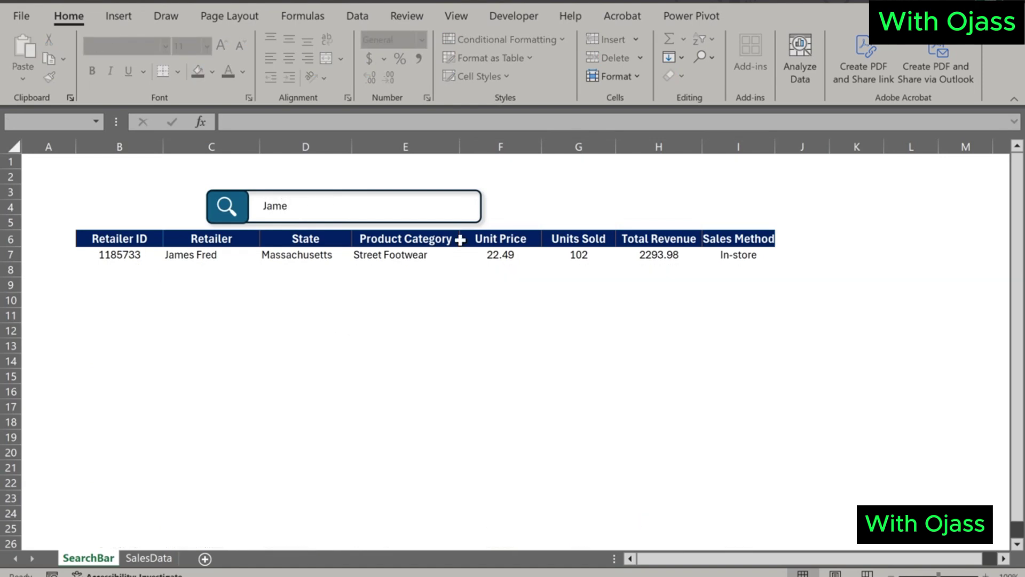
{"action": "left_click", "coordinate": [548, 179]}
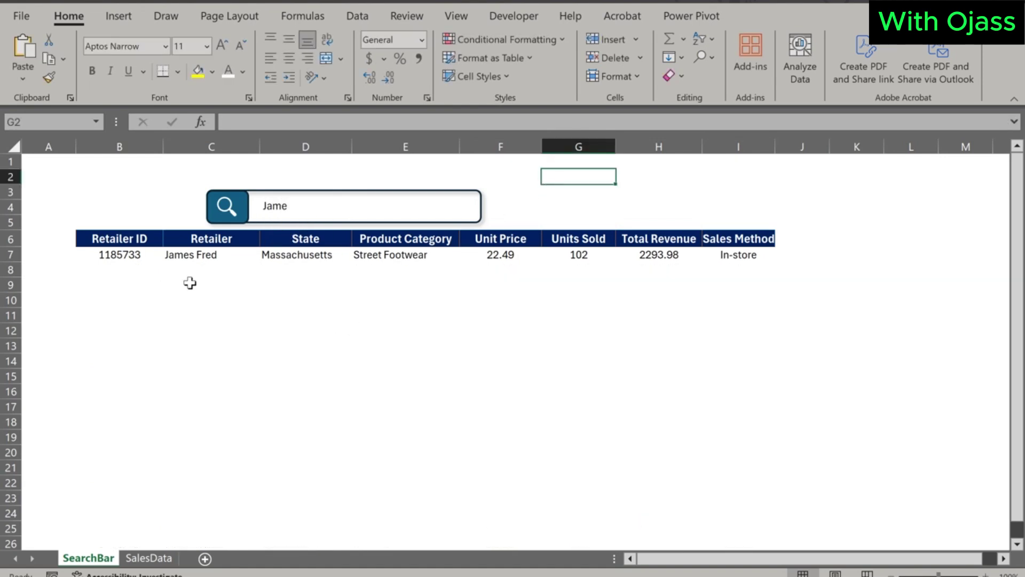
Replace the search text with "Footwear" to filter the table by product category.
{"action": "left_click", "coordinate": [321, 215]}
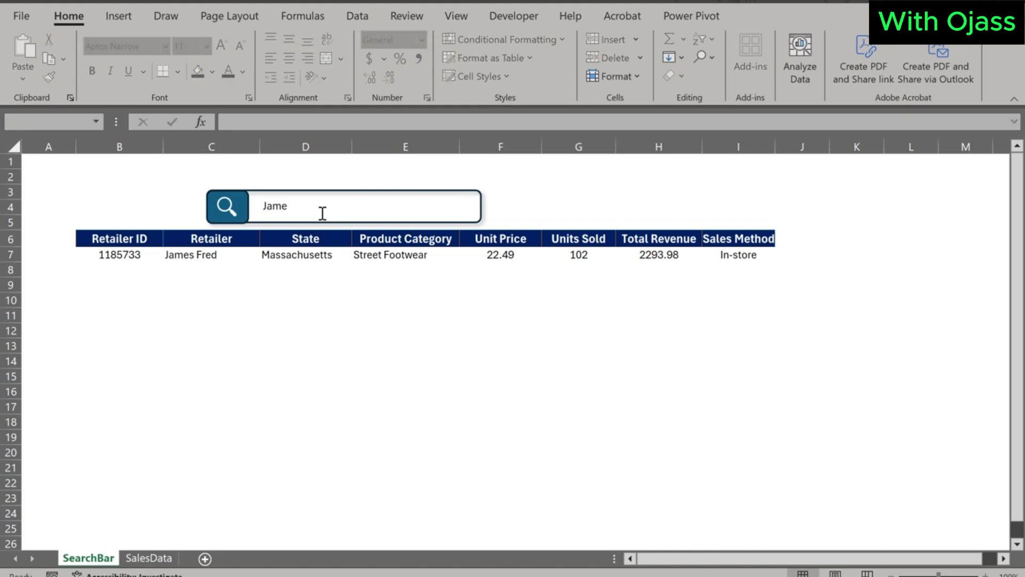
{"action": "key", "text": "BackSpace"}
{"action": "key", "text": "BackSpace"}
{"action": "key", "text": "BackSpace"}
{"action": "key", "text": "BackSpace"}
{"action": "type", "text": "Foot"}
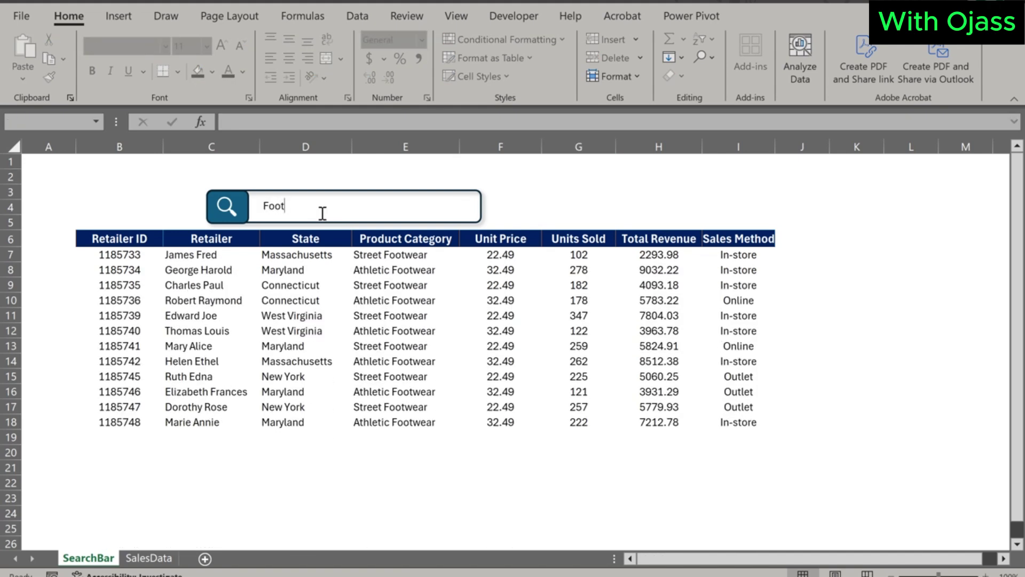
{"action": "type", "text": "wear"}
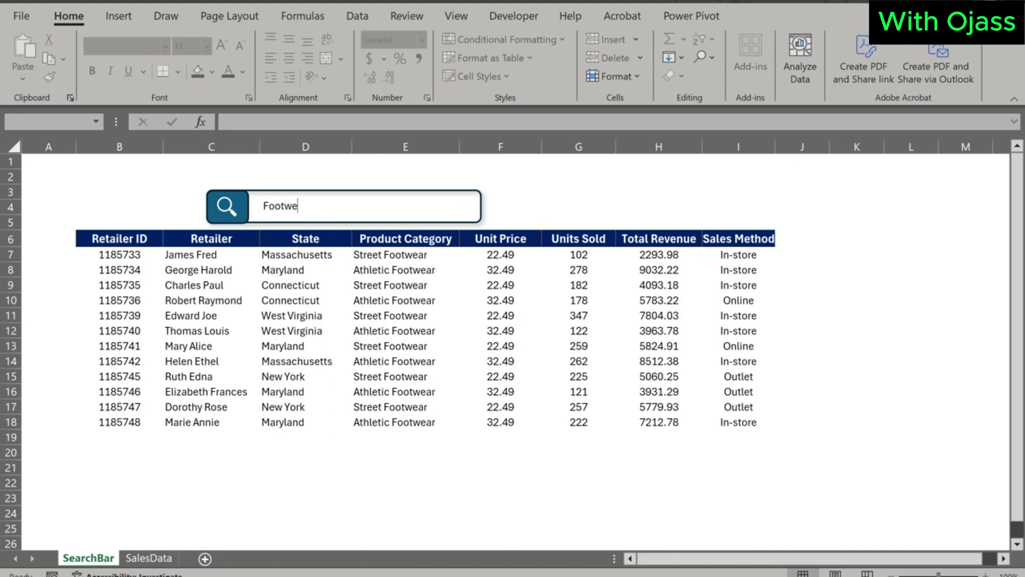